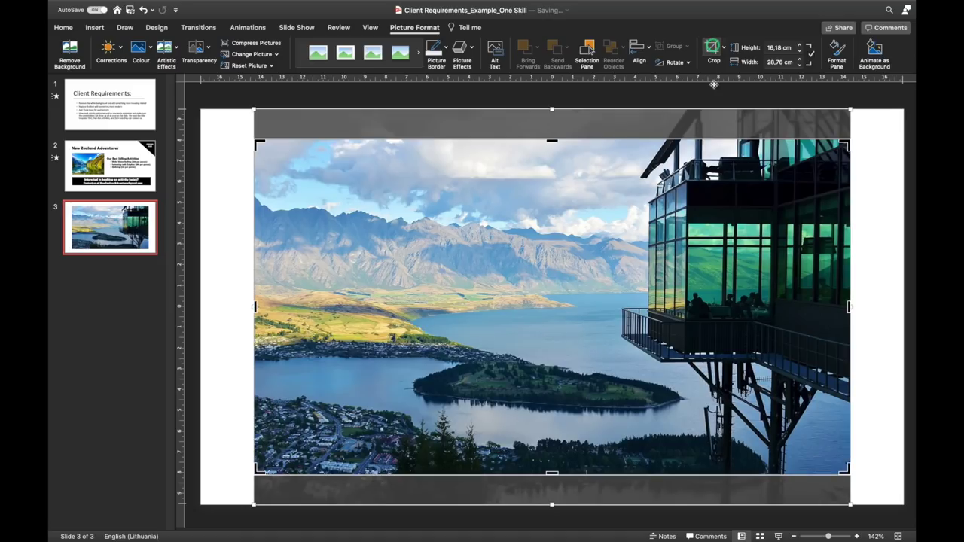
# Finish cropping the lake photo on slide 3, align it to the slide's corner and scale it to 33,87 × 19,05 cm
pyautogui.moveTo(703, 219); pyautogui.dragTo(704, 244)
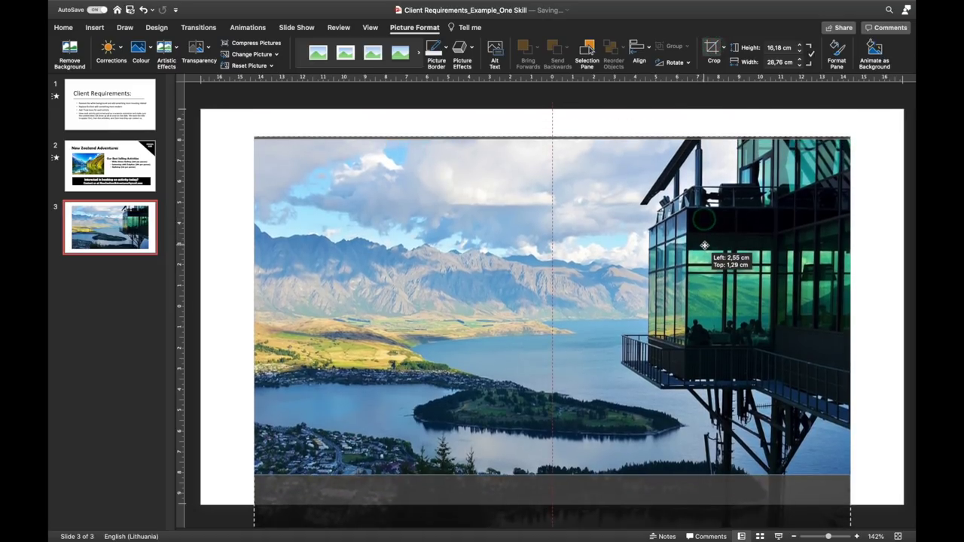
pyautogui.click(711, 49)
pyautogui.moveTo(396, 215); pyautogui.dragTo(343, 185)
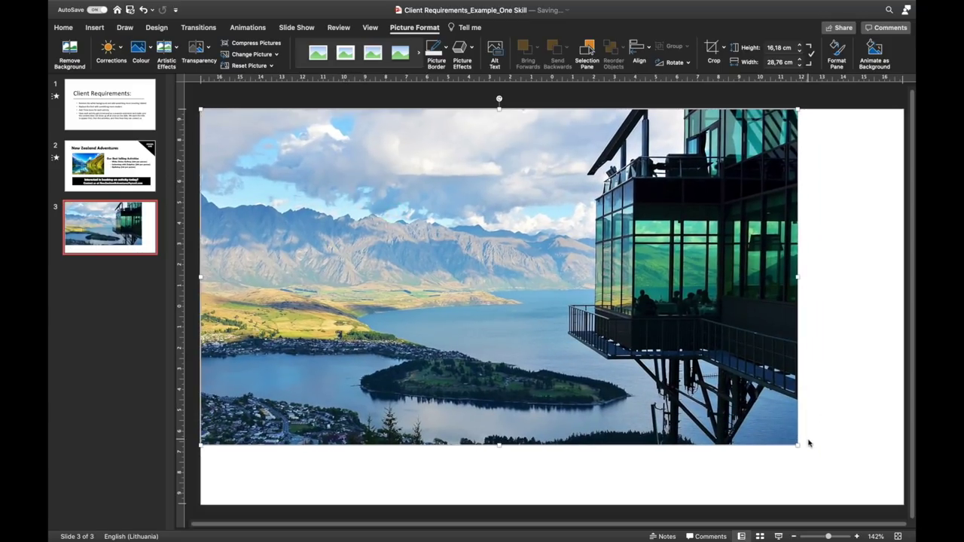
pyautogui.moveTo(797, 445); pyautogui.dragTo(903, 504)
# Rename the full-slide lake picture object as bg
pyautogui.click(587, 56)
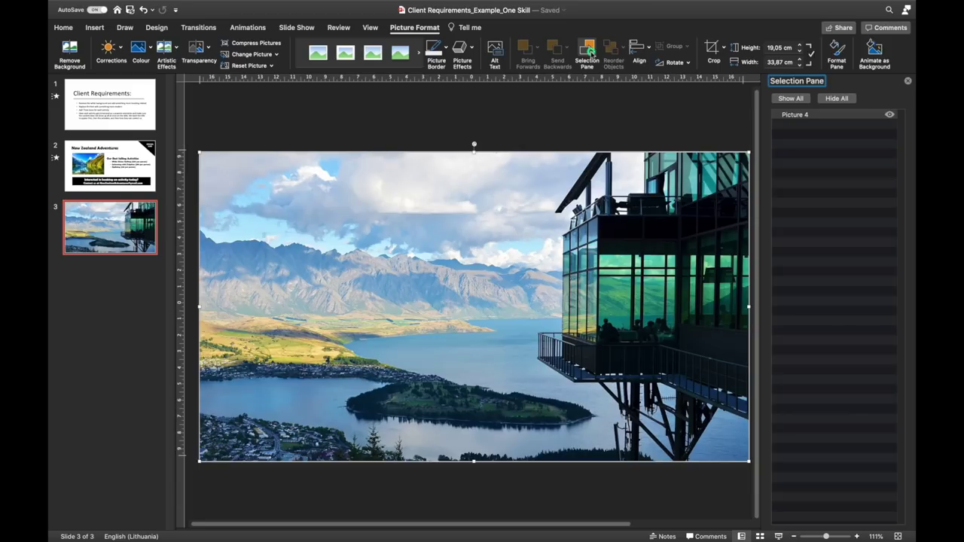
pyautogui.click(801, 115)
pyautogui.click(769, 153)
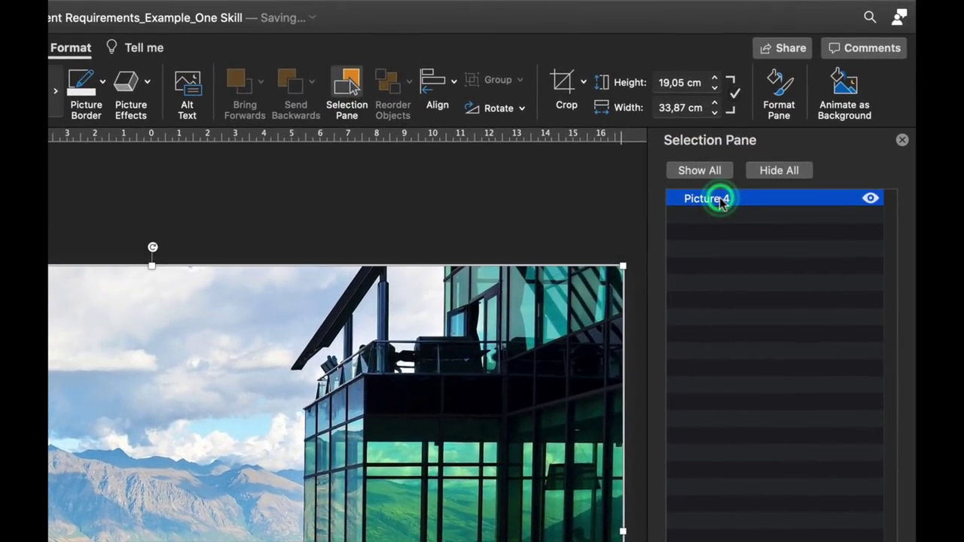
pyautogui.click(720, 200)
pyautogui.write('bg')
pyautogui.press('Return')
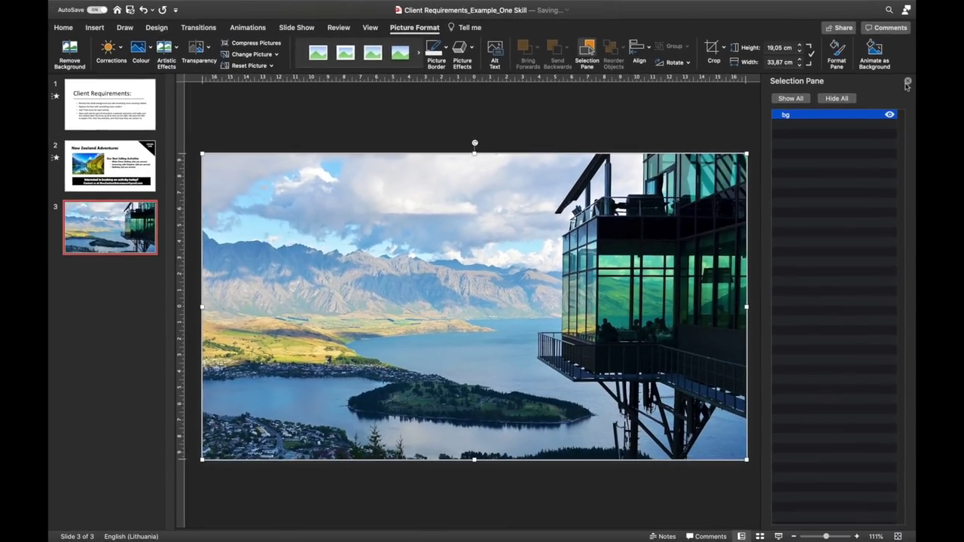
pyautogui.click(901, 140)
pyautogui.press('Escape')
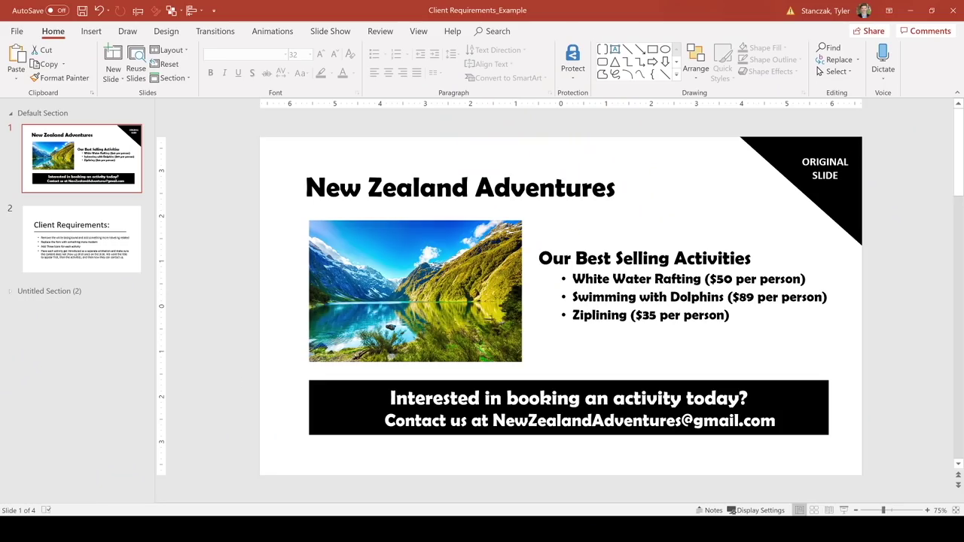
# Switch to Unsplash in the browser and browse the photos for new zealand
pyautogui.click(363, 472)
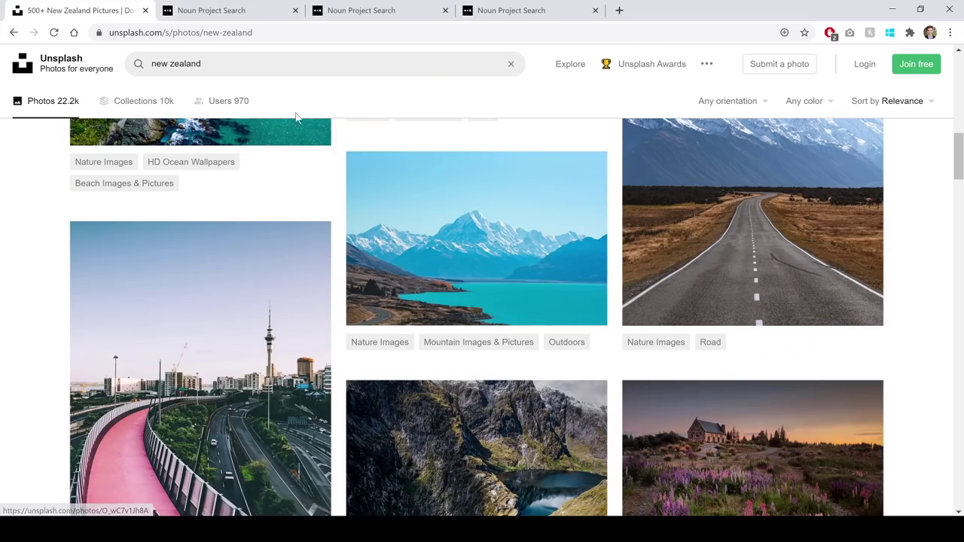
pyautogui.moveTo(152, 63); pyautogui.dragTo(202, 64)
pyautogui.scroll(-6, 611, 339)
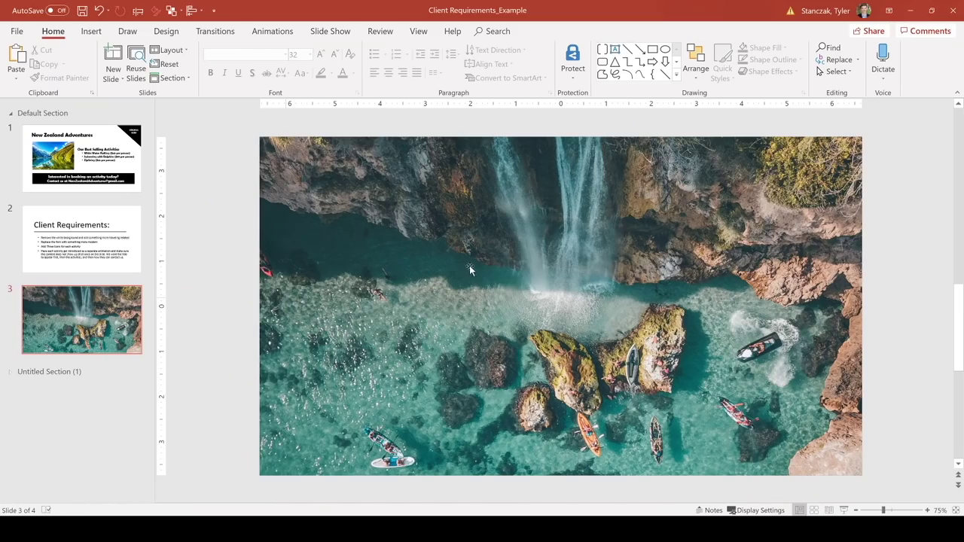
# Try moving the full-slide waterfall photo on slide 3, and undo the move
pyautogui.moveTo(469, 265); pyautogui.dragTo(508, 227)
pyautogui.hotkey('ctrl', 'z')
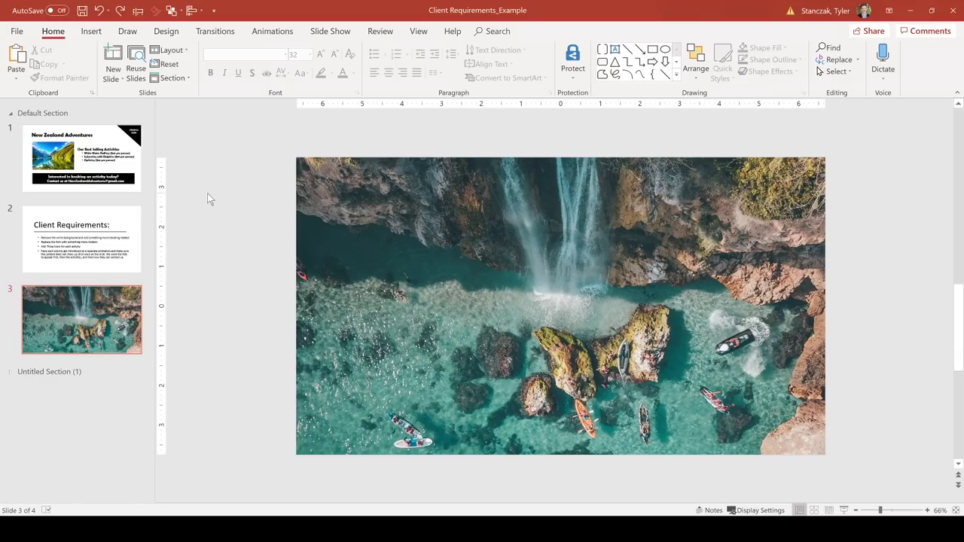
# Draw a 13.33" by 7.5" rectangle covering the waterfall photo on slide 3 and open its shape formatting settings
pyautogui.click(91, 32)
pyautogui.click(237, 61)
pyautogui.click(235, 165)
pyautogui.moveTo(301, 158); pyautogui.dragTo(825, 455)
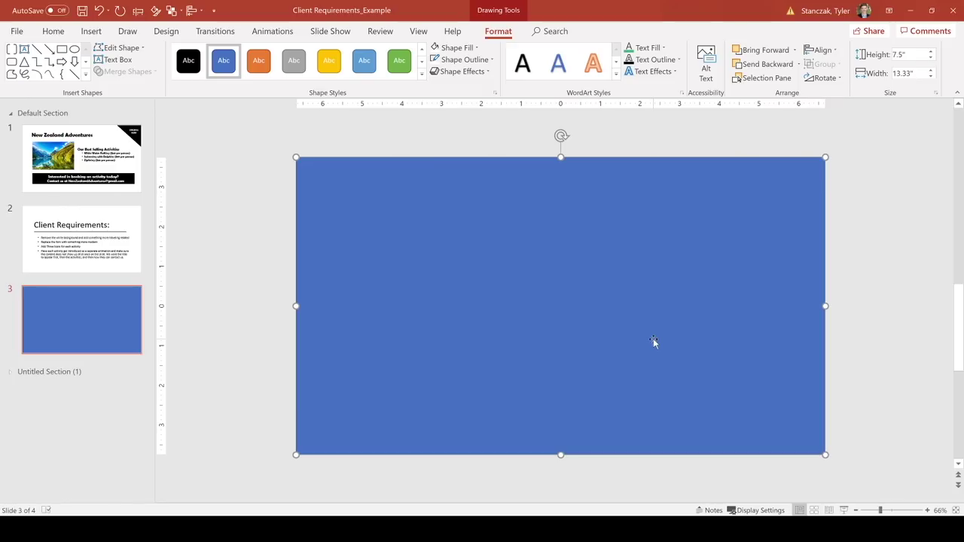
pyautogui.rightClick(653, 338)
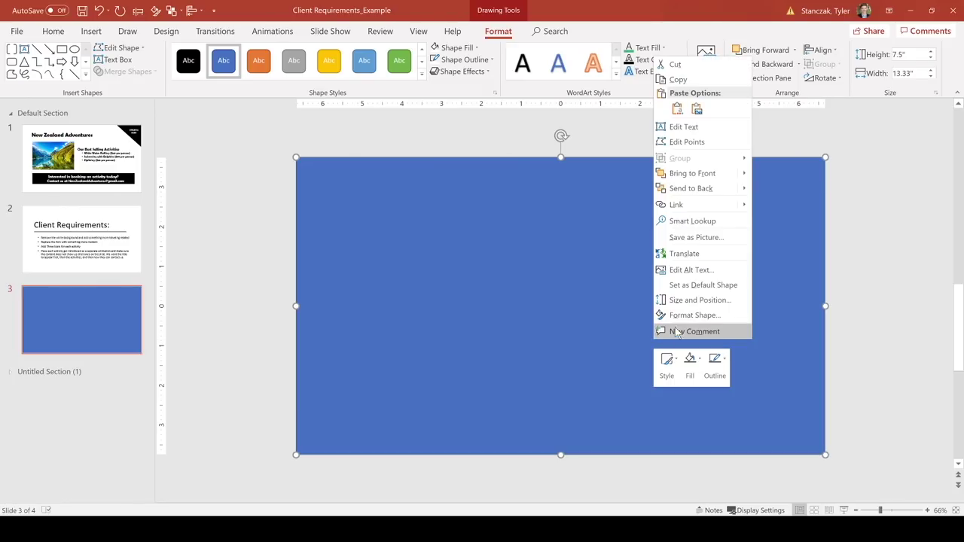
pyautogui.click(681, 316)
pyautogui.click(824, 318)
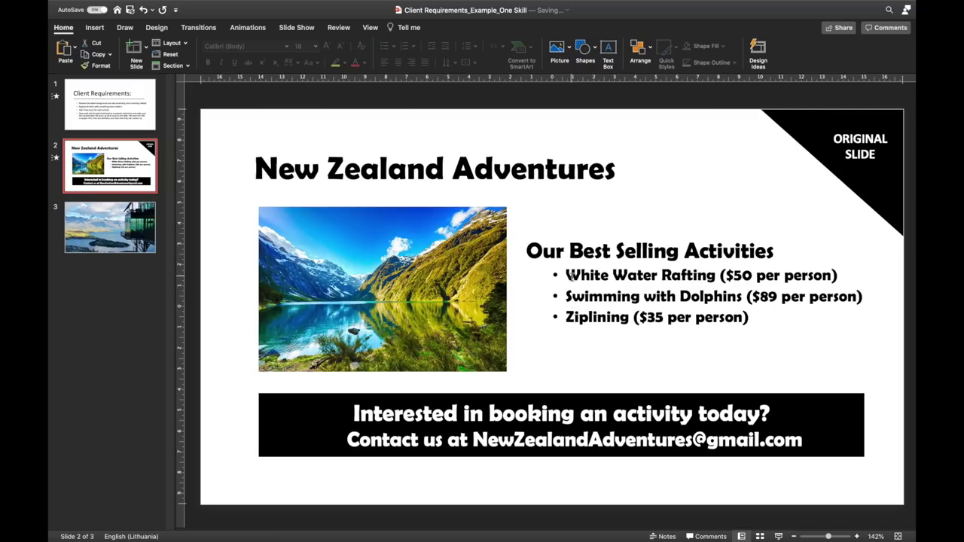
# Draw a circle about 1,88 cm across on slide 3 and place it over the building in the lake photo
pyautogui.click(135, 232)
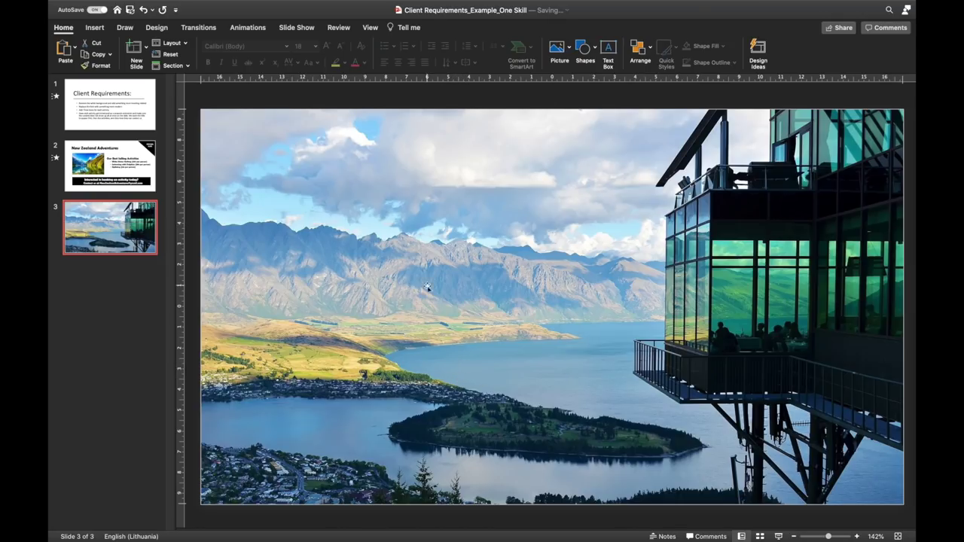
pyautogui.click(132, 181)
pyautogui.click(130, 229)
pyautogui.click(94, 28)
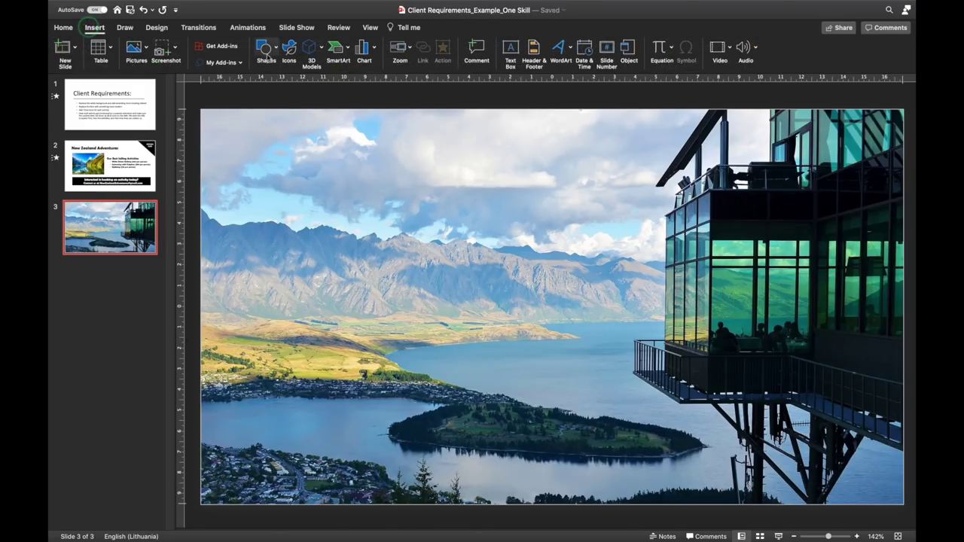
pyautogui.click(274, 53)
pyautogui.click(332, 81)
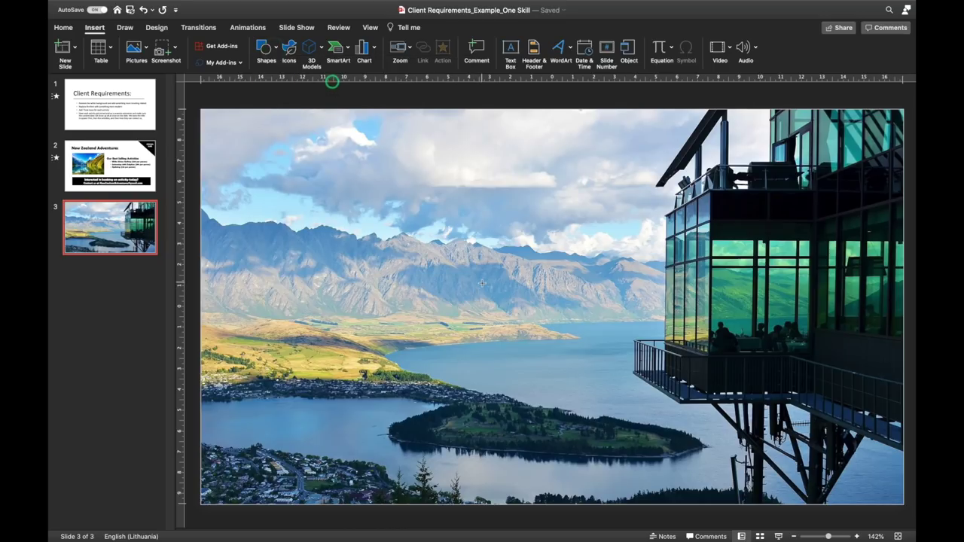
pyautogui.moveTo(484, 279); pyautogui.dragTo(733, 226)
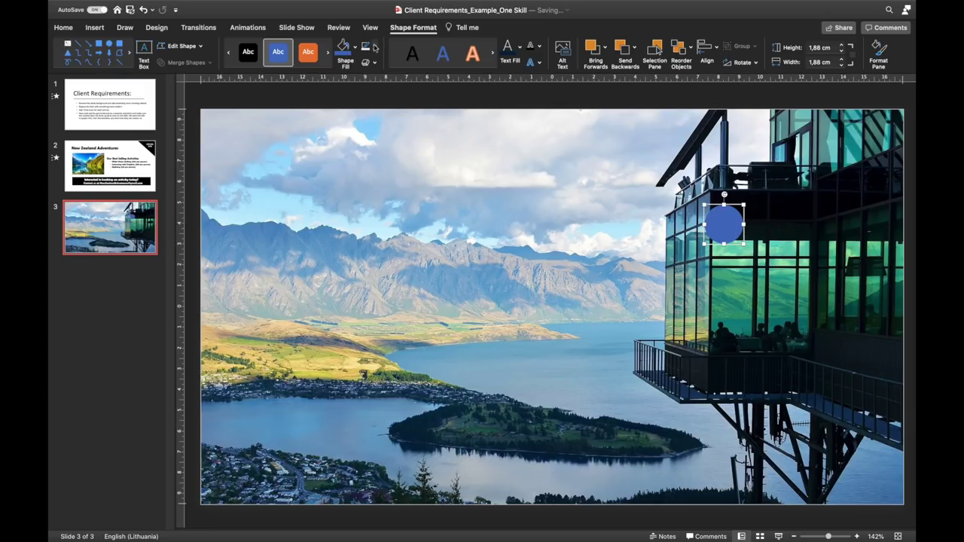
# Give the circle a solid white outline 2 pt wide
pyautogui.click(375, 47)
pyautogui.click(369, 93)
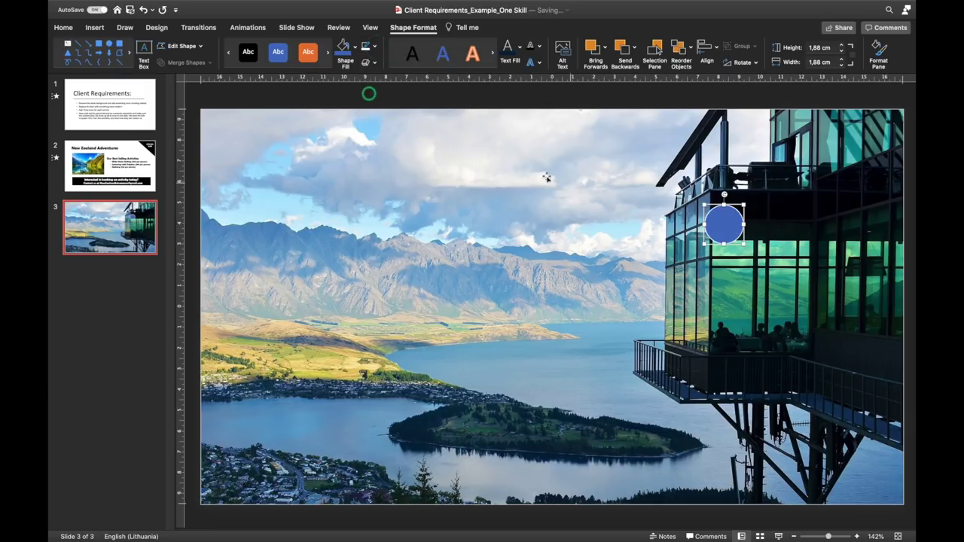
pyautogui.rightClick(713, 223)
pyautogui.click(748, 433)
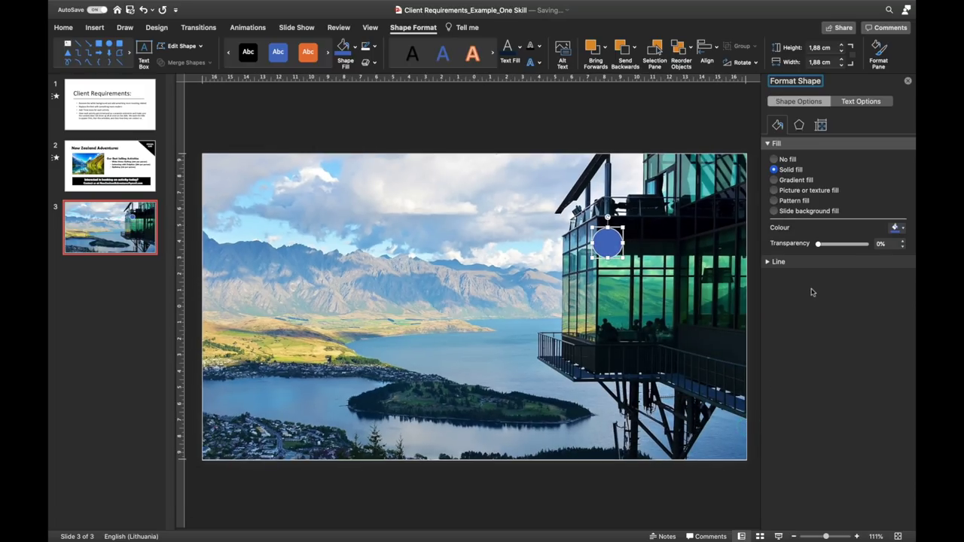
pyautogui.click(769, 262)
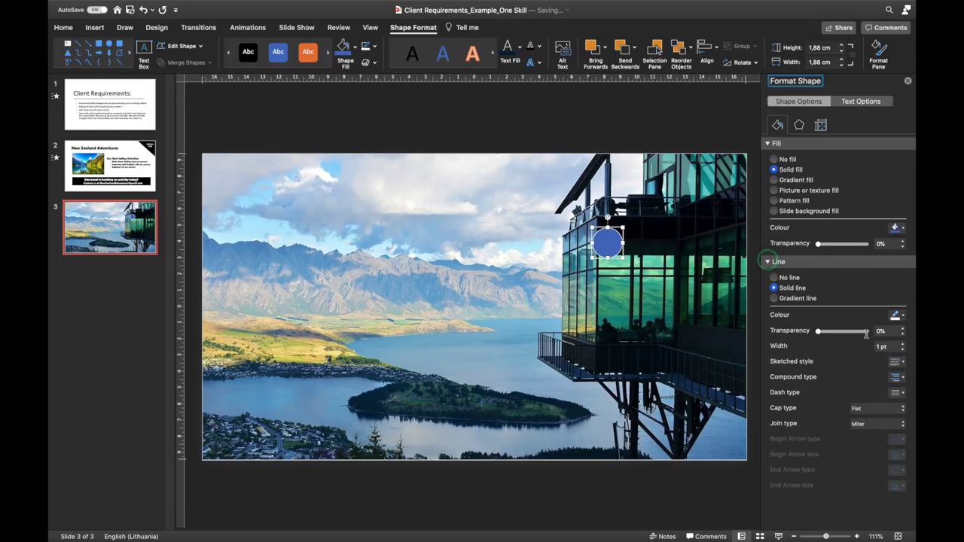
pyautogui.click(895, 346)
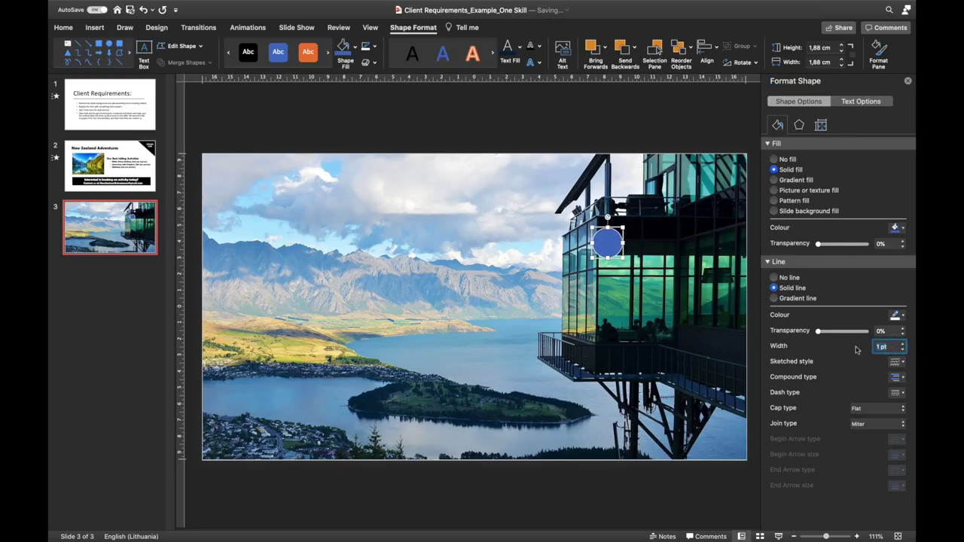
pyautogui.press('Return')
pyautogui.write('2')
pyautogui.press('Return')
# Fill the circle with black at 70% transparency
pyautogui.click(898, 226)
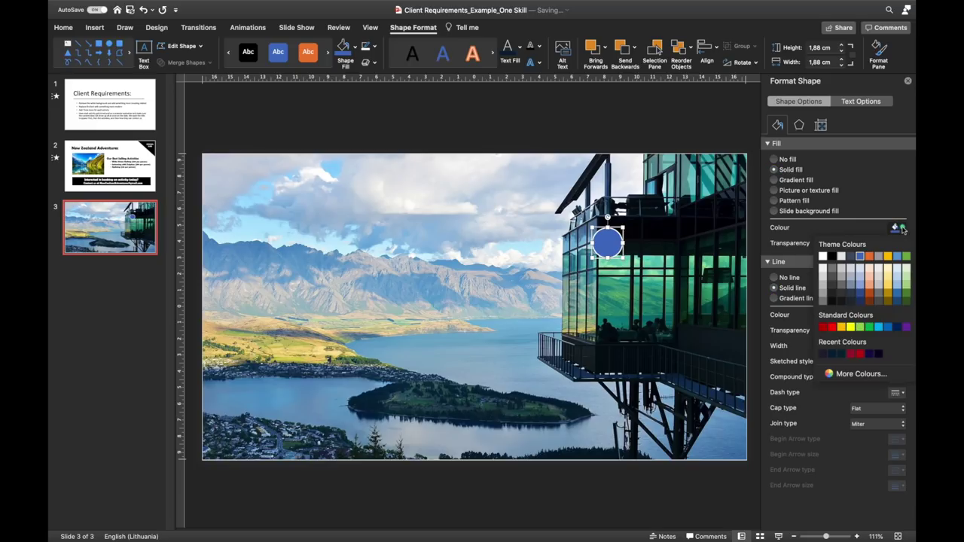
pyautogui.click(832, 257)
pyautogui.click(882, 243)
pyautogui.write('70')
pyautogui.press('Return')
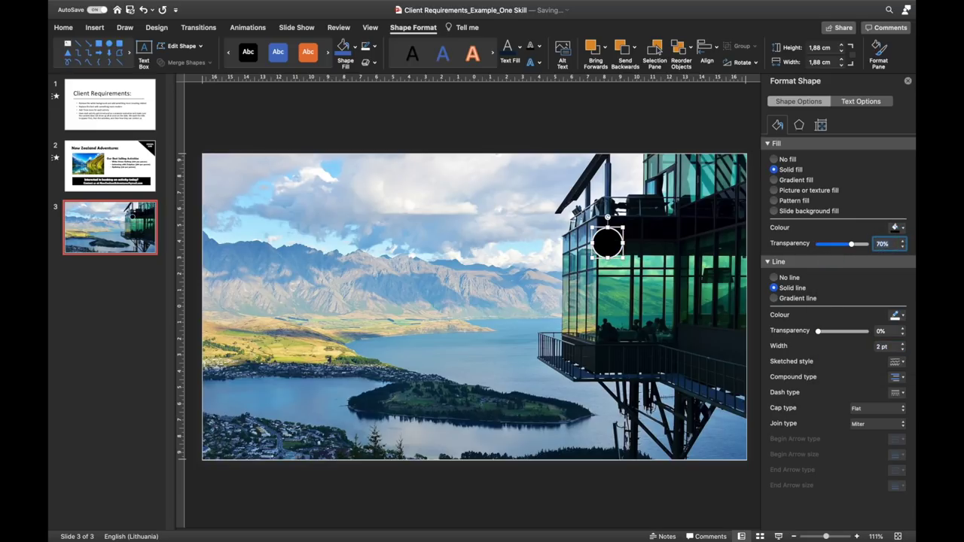
# Move the circle off the photo to just above the slide, centred horizontally
pyautogui.click(676, 129)
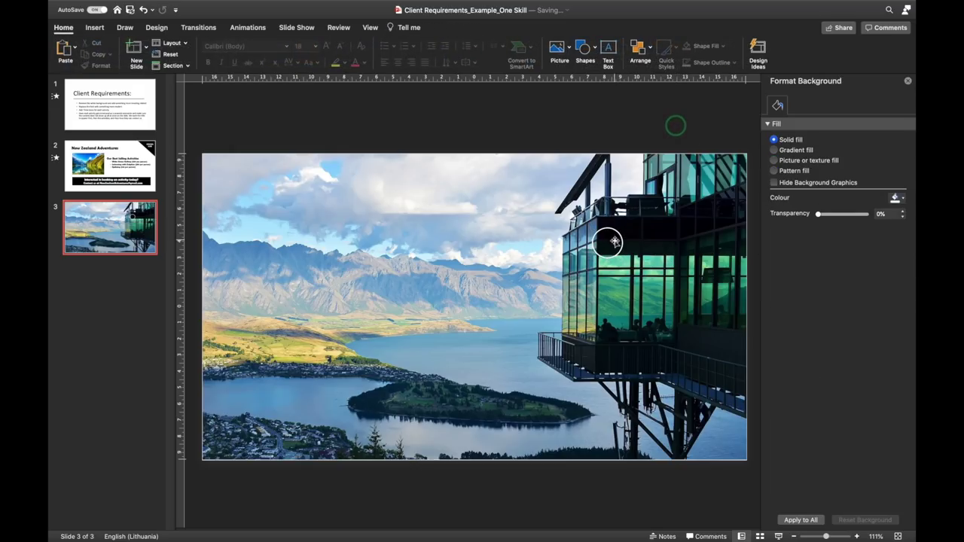
pyautogui.click(608, 242)
pyautogui.moveTo(611, 241); pyautogui.dragTo(482, 130)
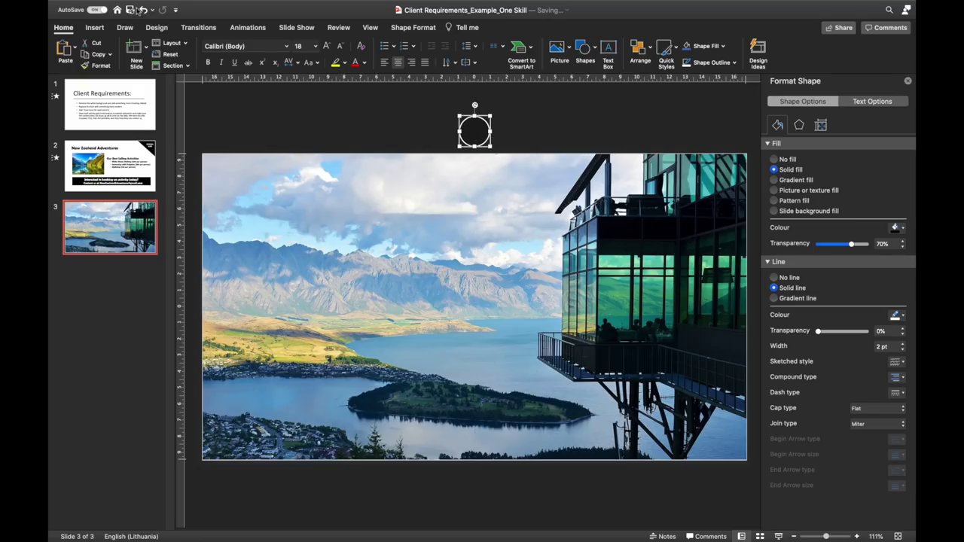
# Insert the picture file zip-line.svg from the Downloads folder onto slide 3
pyautogui.click(89, 30)
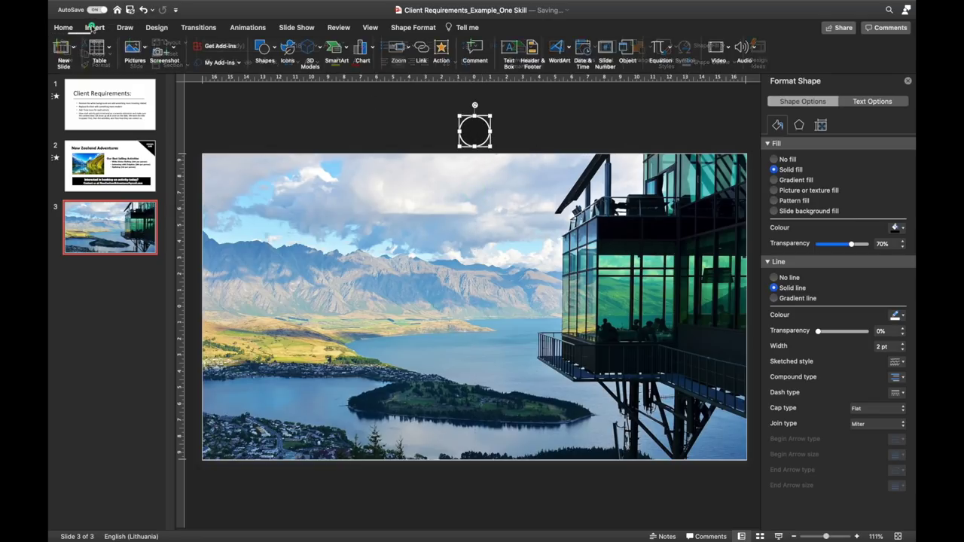
pyautogui.click(146, 50)
pyautogui.click(169, 75)
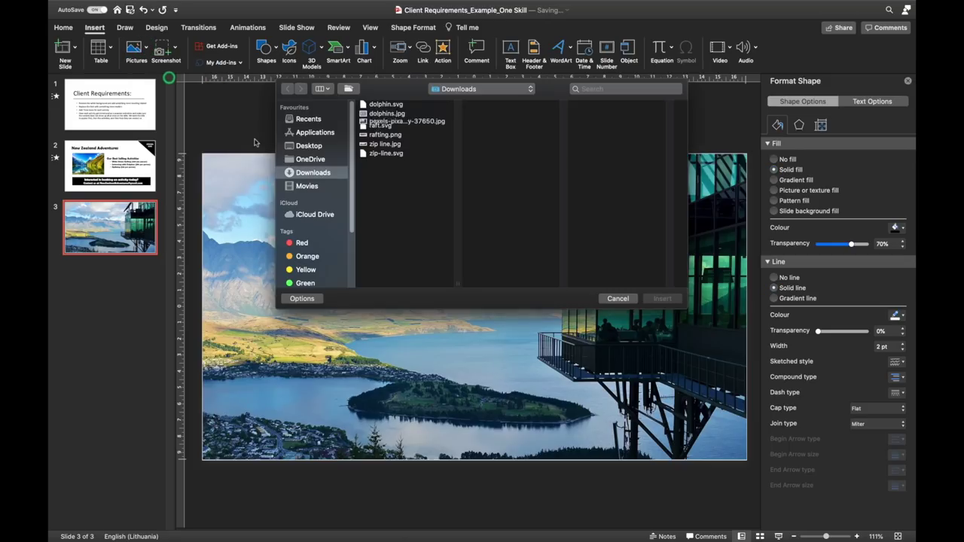
pyautogui.click(388, 161)
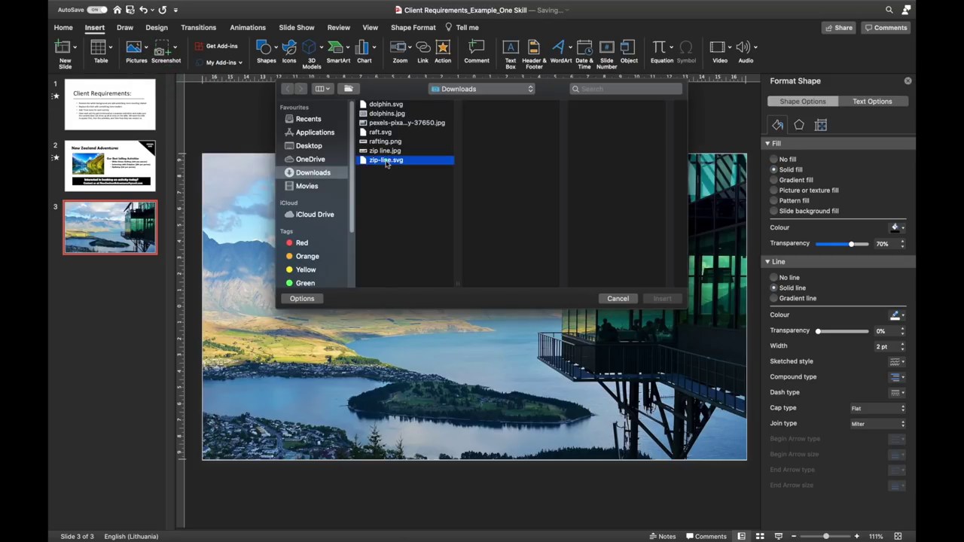
pyautogui.click(660, 300)
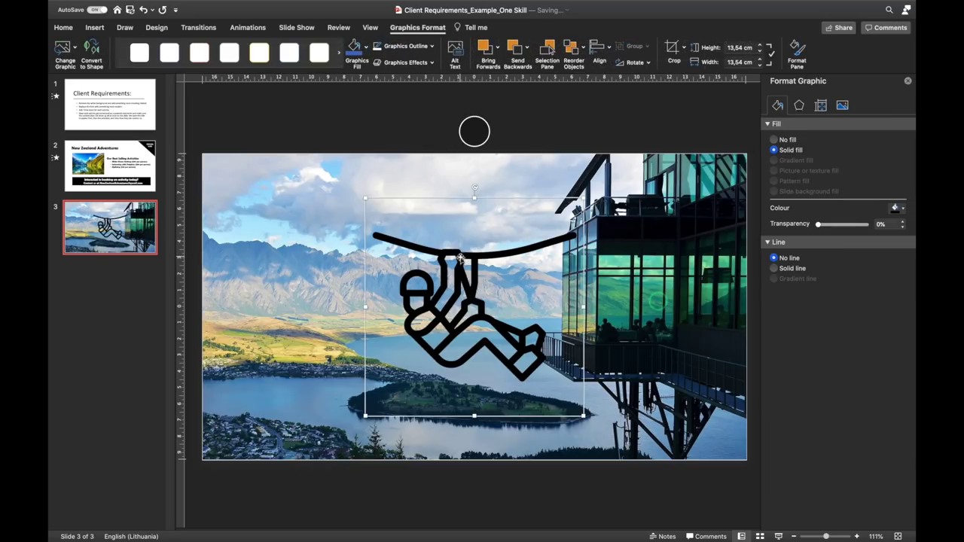
# Convert the zip-line graphic to a shape and fill it with white
pyautogui.click(92, 53)
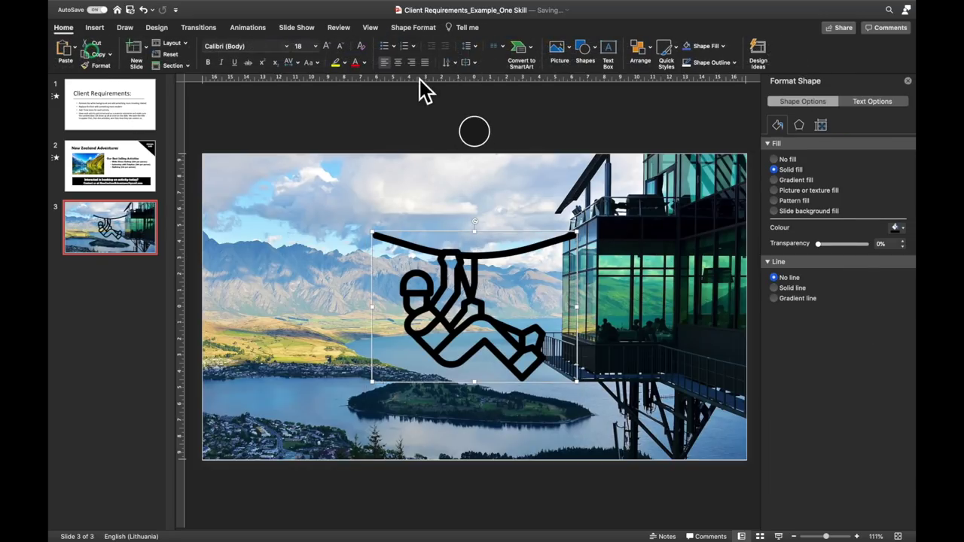
pyautogui.click(413, 27)
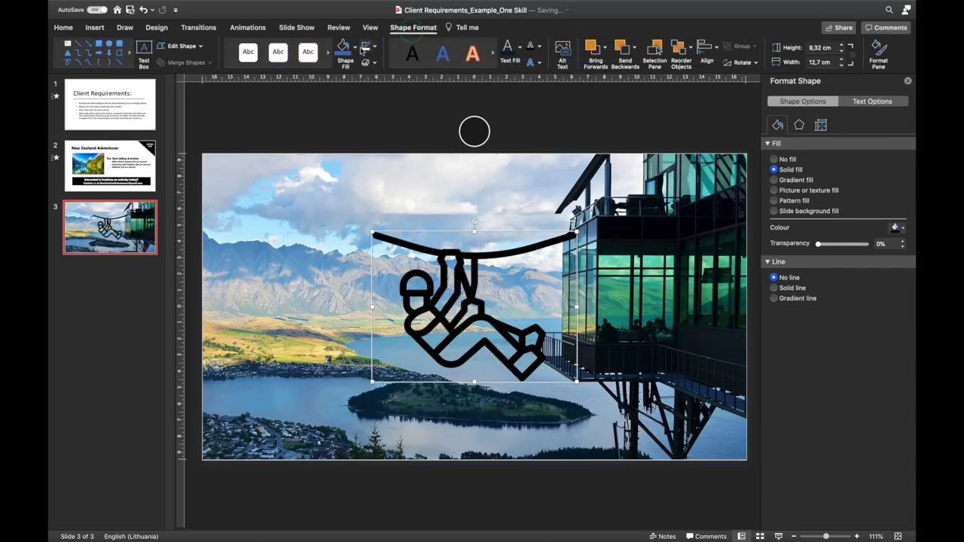
pyautogui.click(354, 48)
pyautogui.click(342, 95)
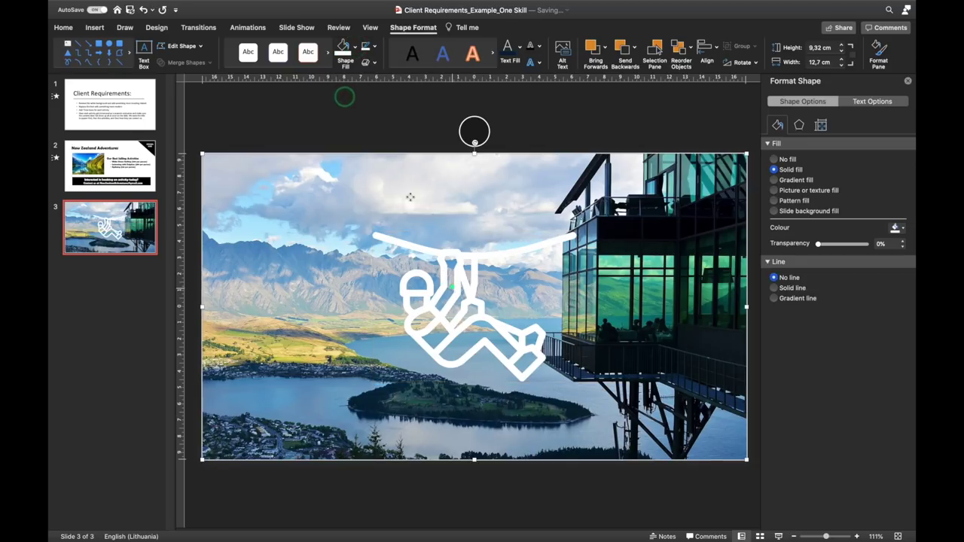
# Shrink the white zip-line icon and centre it inside the circle above the slide, keeping the background picture in place
pyautogui.moveTo(451, 286); pyautogui.dragTo(391, 150)
pyautogui.press('super+z')
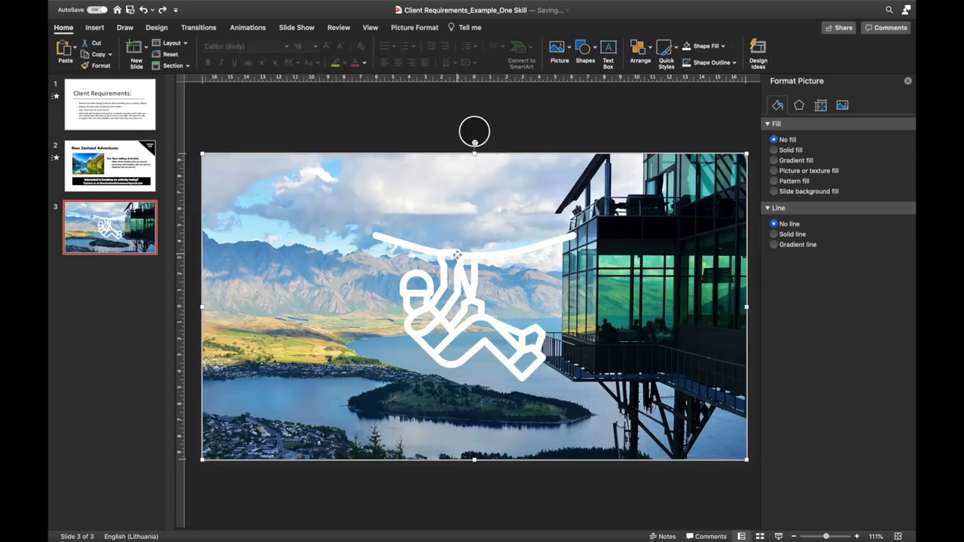
pyautogui.moveTo(456, 254); pyautogui.dragTo(402, 111)
pyautogui.moveTo(525, 95); pyautogui.dragTo(370, 216)
pyautogui.moveTo(332, 242); pyautogui.dragTo(431, 175)
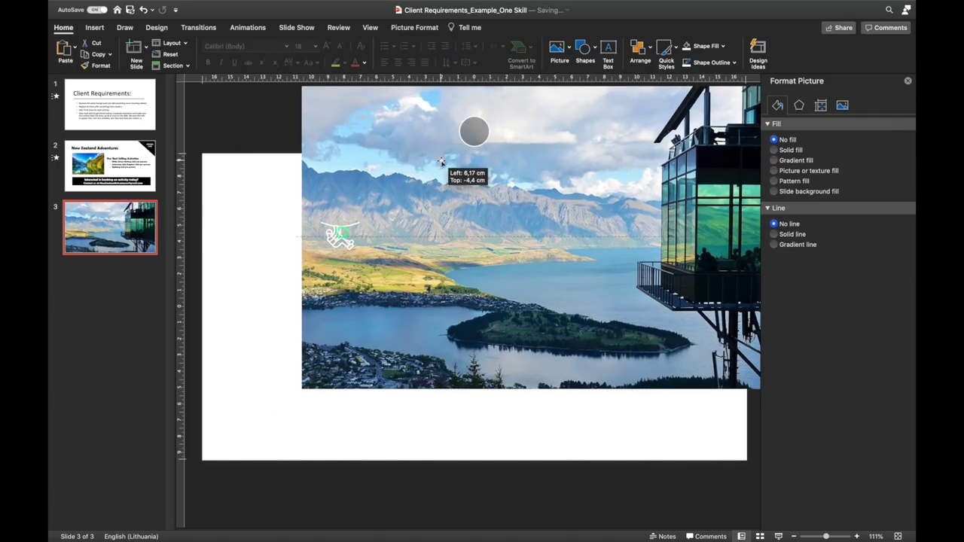
pyautogui.press('super+z')
pyautogui.moveTo(339, 235); pyautogui.dragTo(473, 118)
pyautogui.scroll(2, 491, 121)
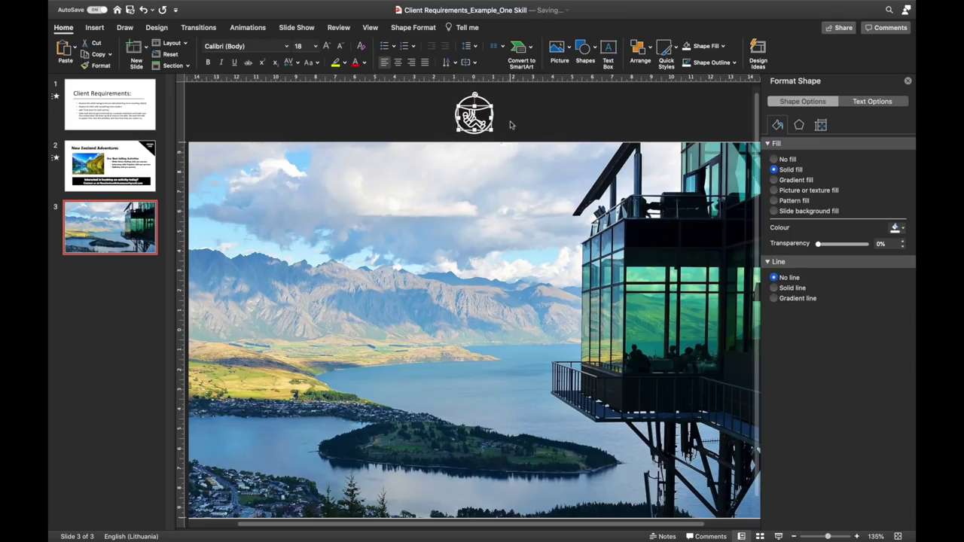
pyautogui.click(515, 117)
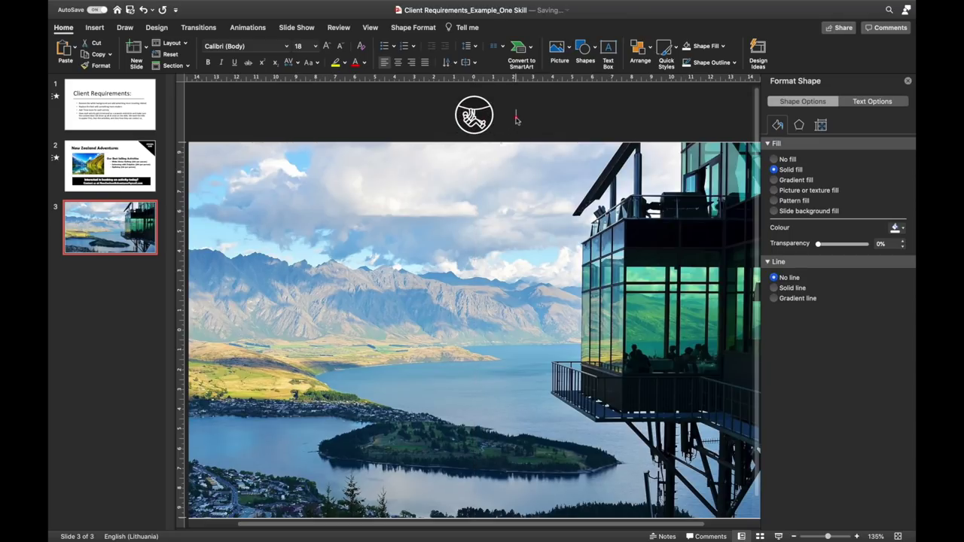
# Group the white zip-line icon with its surrounding circle above the slide
pyautogui.moveTo(437, 94); pyautogui.dragTo(510, 144)
pyautogui.rightClick(480, 110)
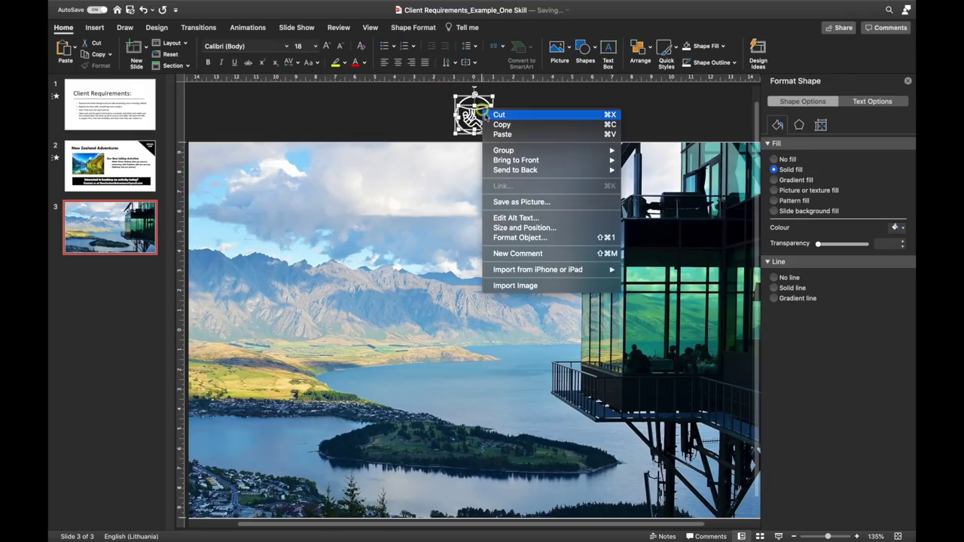
pyautogui.moveTo(595, 150)
pyautogui.click(661, 150)
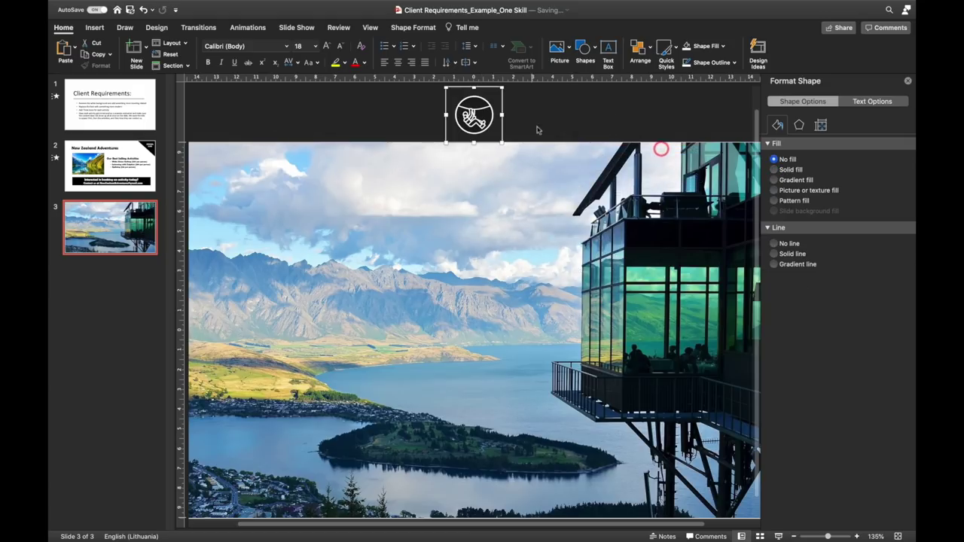
# Move the grouped zip-line icon onto the dark upper facade of the building in the photo
pyautogui.moveTo(480, 119); pyautogui.dragTo(647, 251)
pyautogui.scroll(-2, 646, 251)
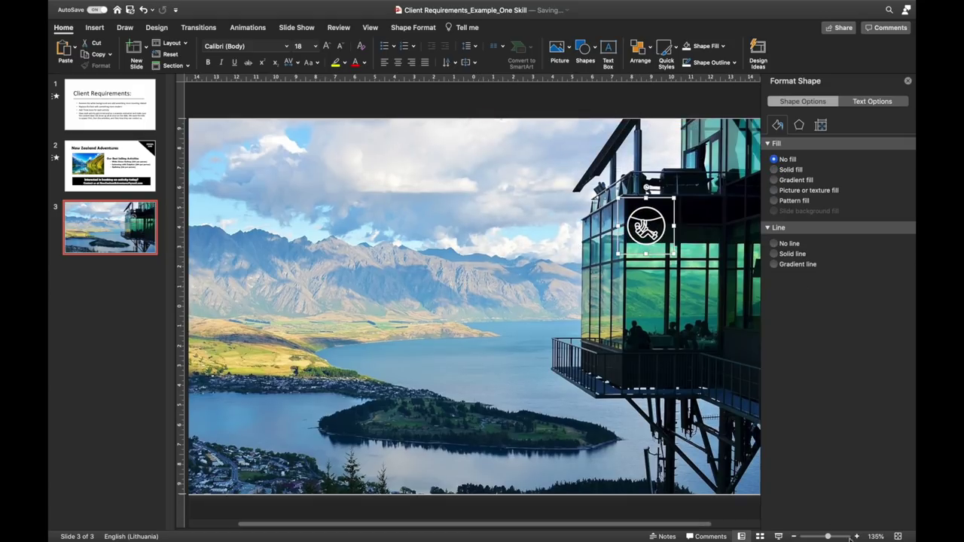
pyautogui.scroll(-3, 770, 383)
pyautogui.moveTo(615, 242); pyautogui.dragTo(616, 254)
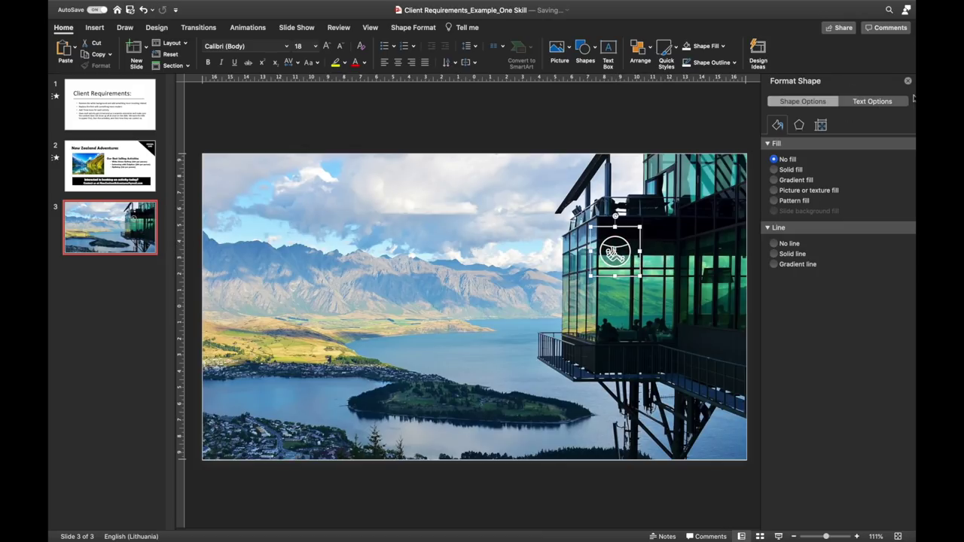
pyautogui.click(907, 81)
# Rename the icon group as Zip line trigger and nudge it slightly higher on the building
pyautogui.click(640, 48)
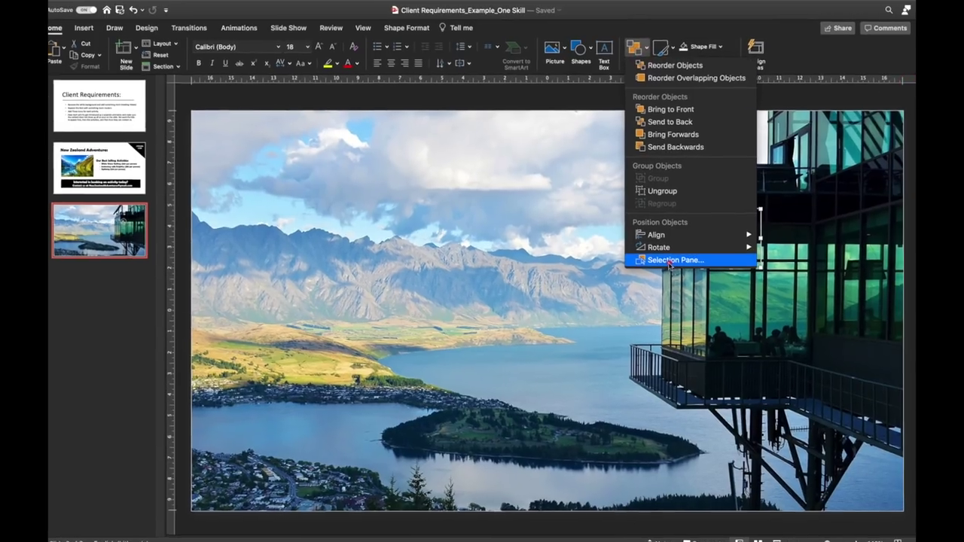
pyautogui.click(678, 256)
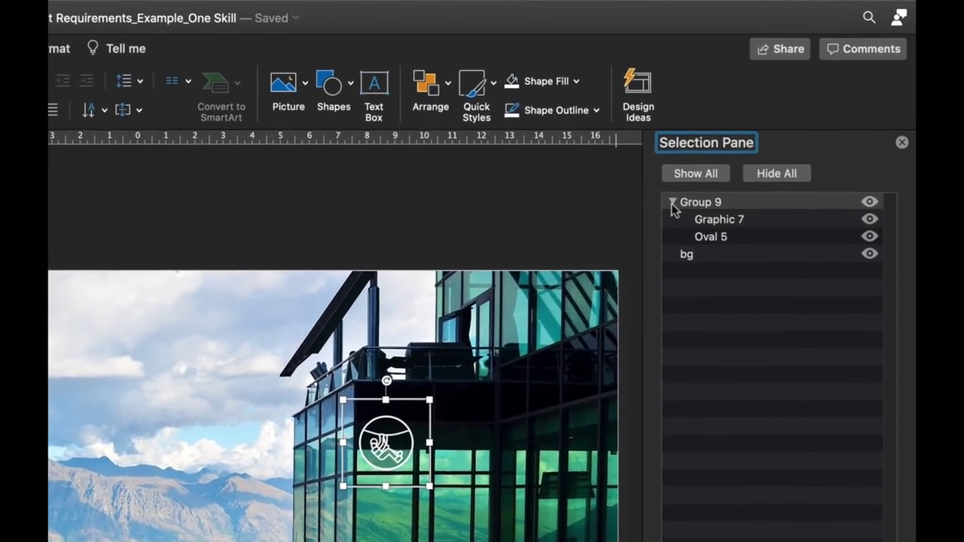
pyautogui.click(698, 181)
pyautogui.click(735, 180)
pyautogui.click(734, 181)
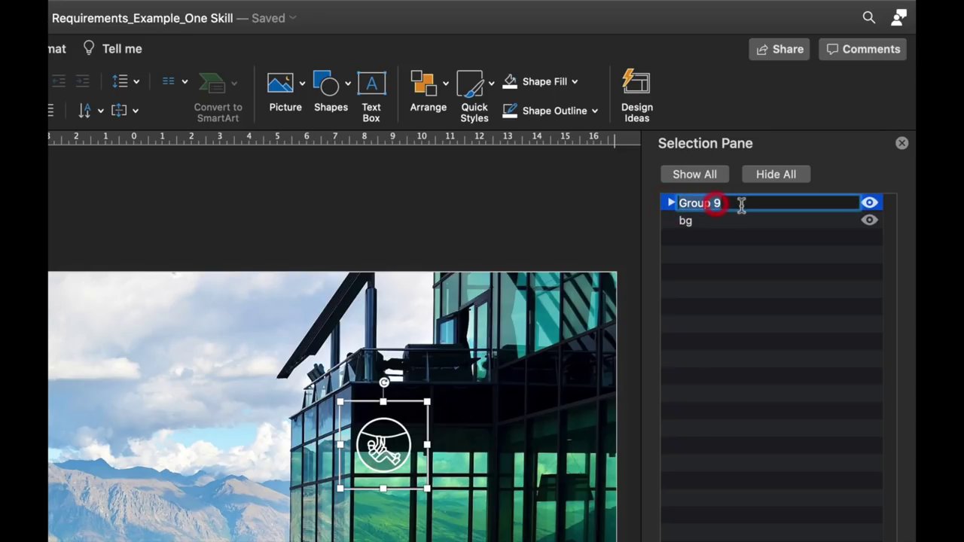
pyautogui.write('Zip line trigger')
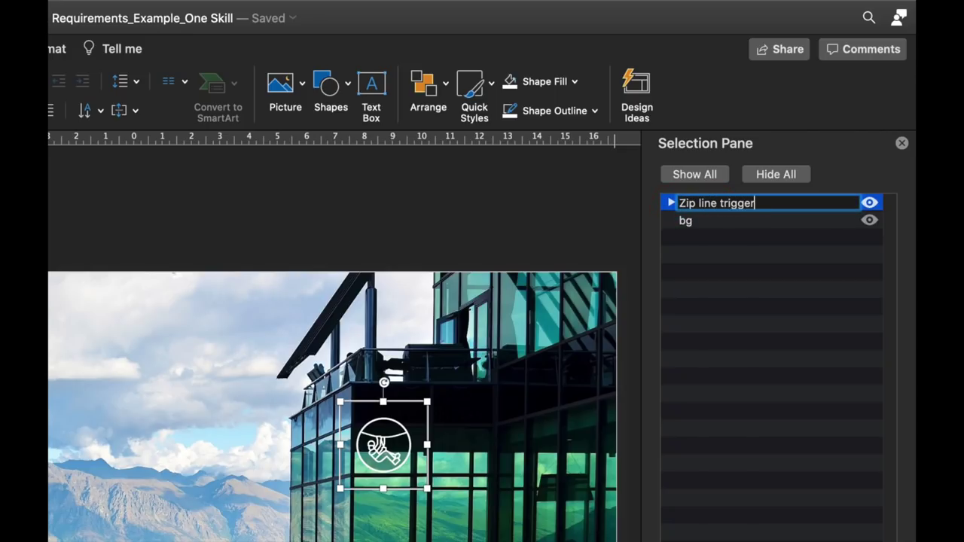
pyautogui.press('Return')
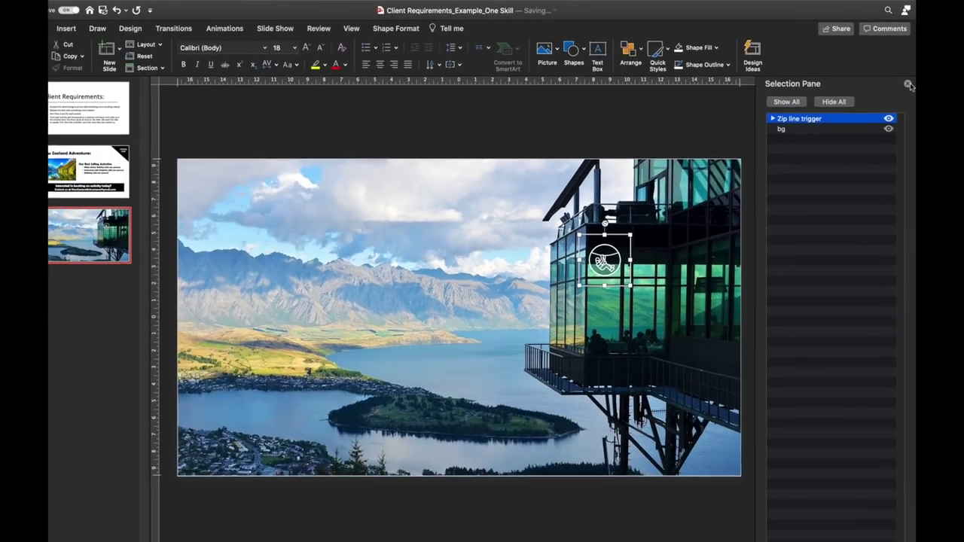
pyautogui.click(901, 143)
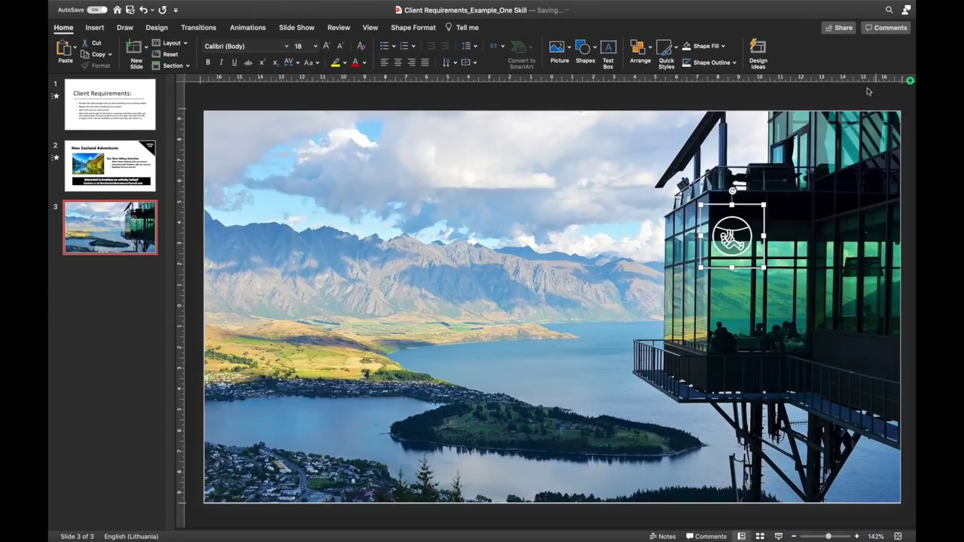
pyautogui.click(885, 102)
pyautogui.moveTo(740, 237); pyautogui.dragTo(744, 225)
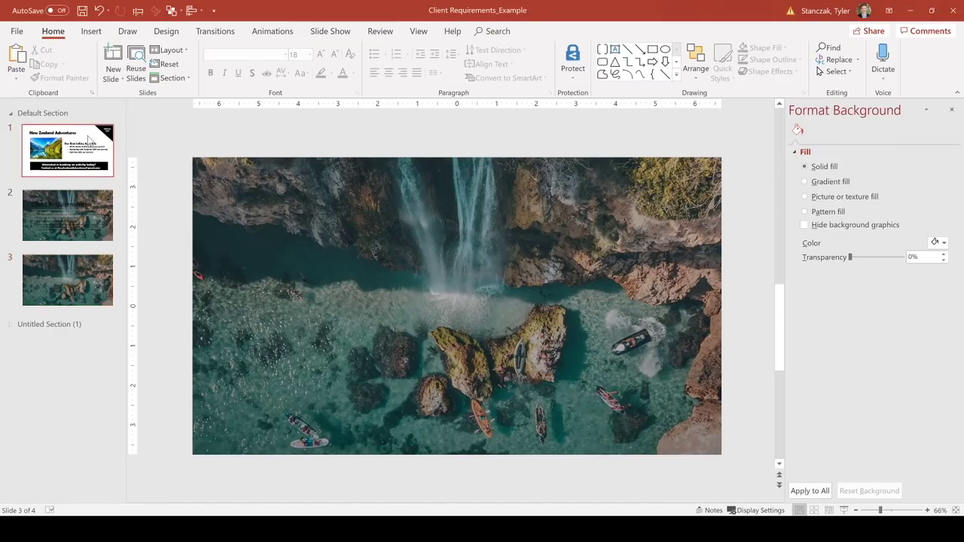
# In the Client Requirements_Example presentation, examine the text formatting of the title, activities list and contact banner on slide 1
pyautogui.click(87, 136)
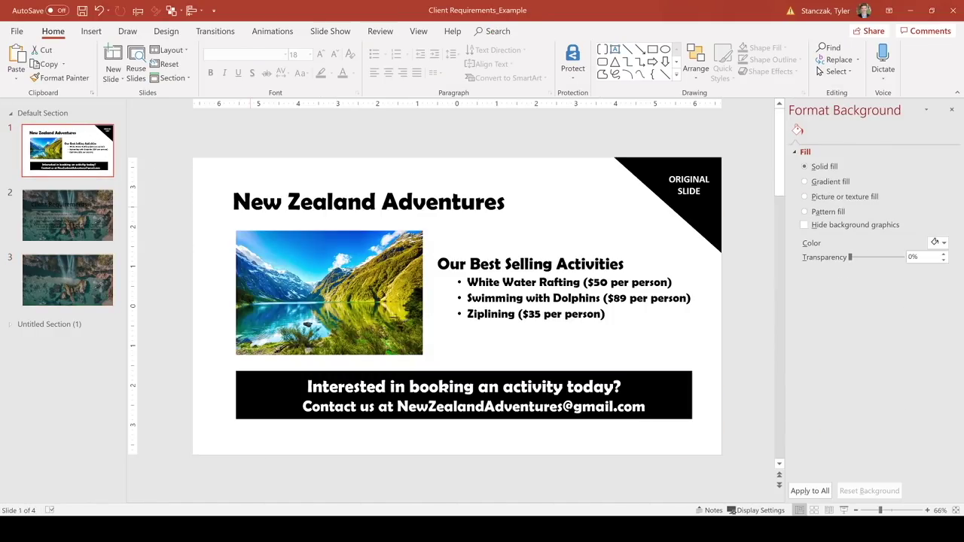
pyautogui.click(301, 202)
pyautogui.click(500, 282)
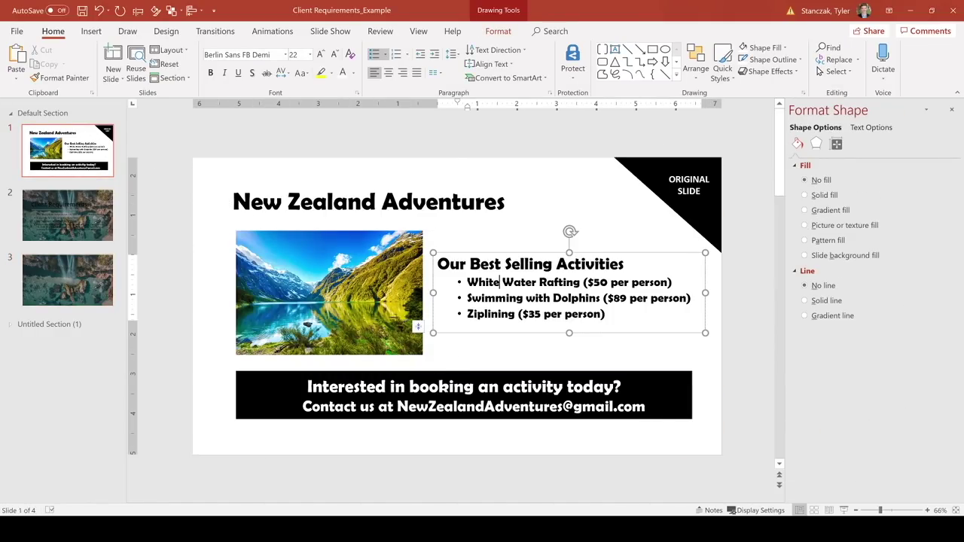
pyautogui.click(420, 386)
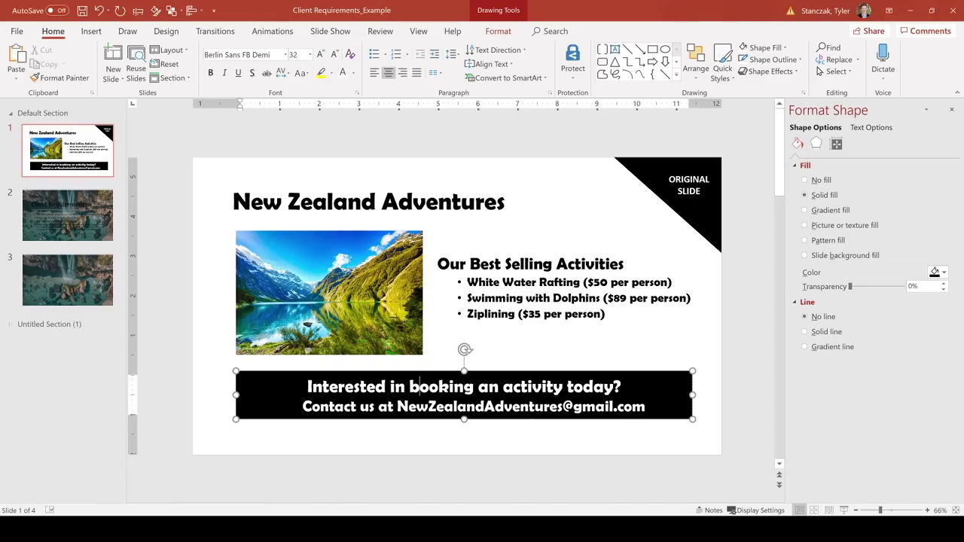
# Add the title New Zealand Adventures across the upper part of slide 3 and check its font
pyautogui.hotkey('ctrl', 'c')
pyautogui.hotkey('ctrl', 'v')
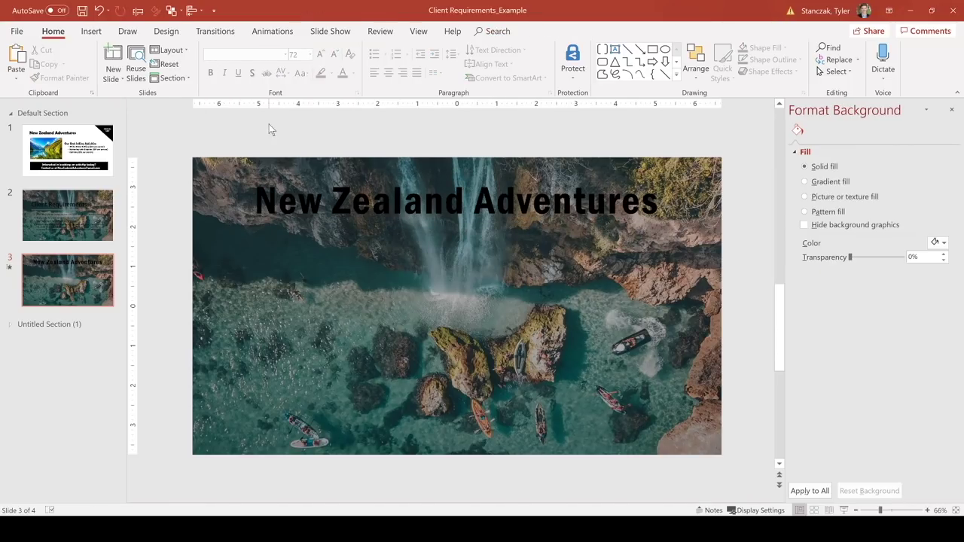
pyautogui.click(279, 207)
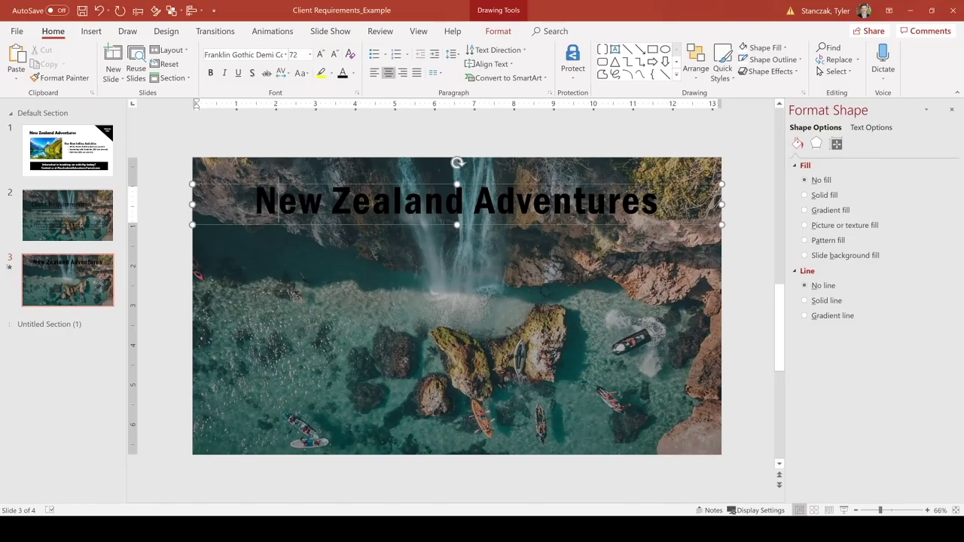
pyautogui.click(286, 55)
pyautogui.click(458, 129)
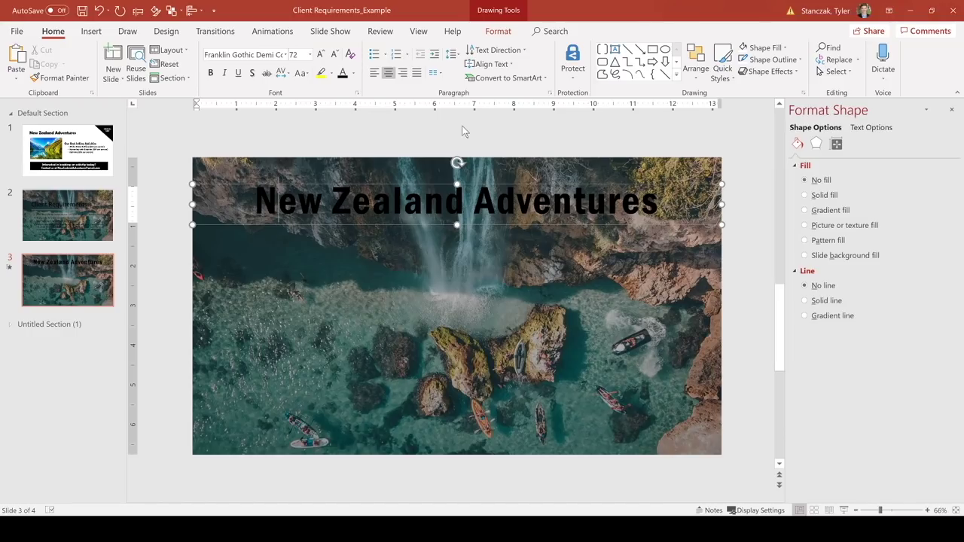
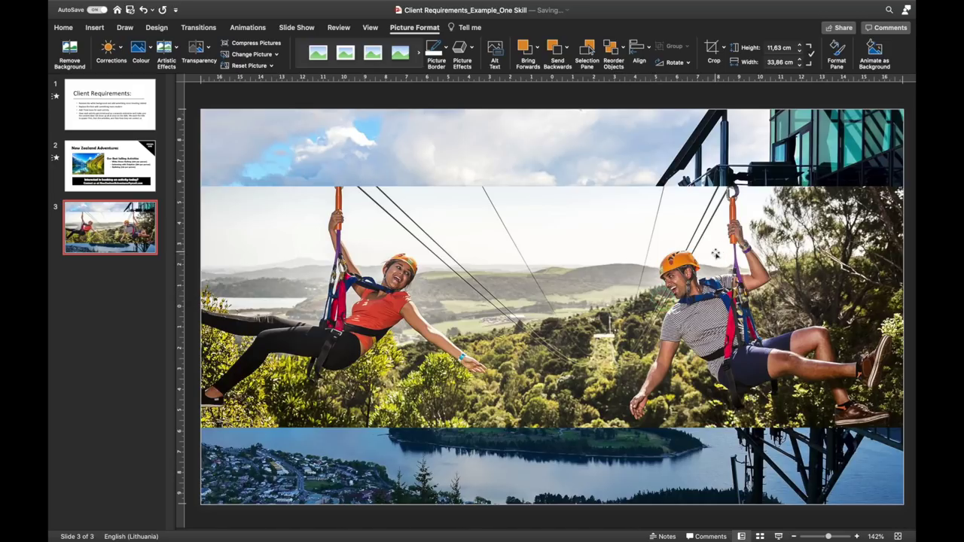
# In Client Requirements_Example_One Skill, crop the zip-lining picture to about 15.91 cm wide, keeping only the man in the striped shirt
pyautogui.click(654, 254)
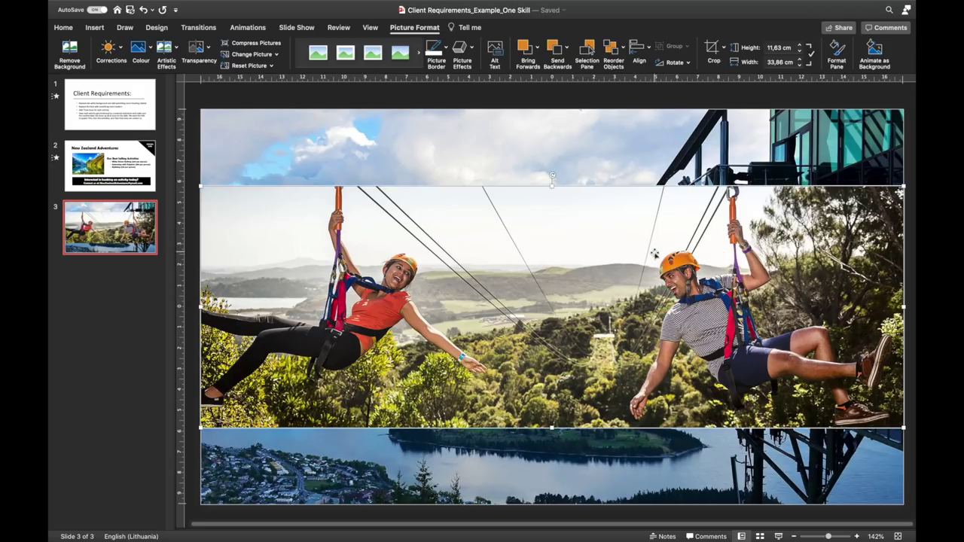
pyautogui.click(710, 48)
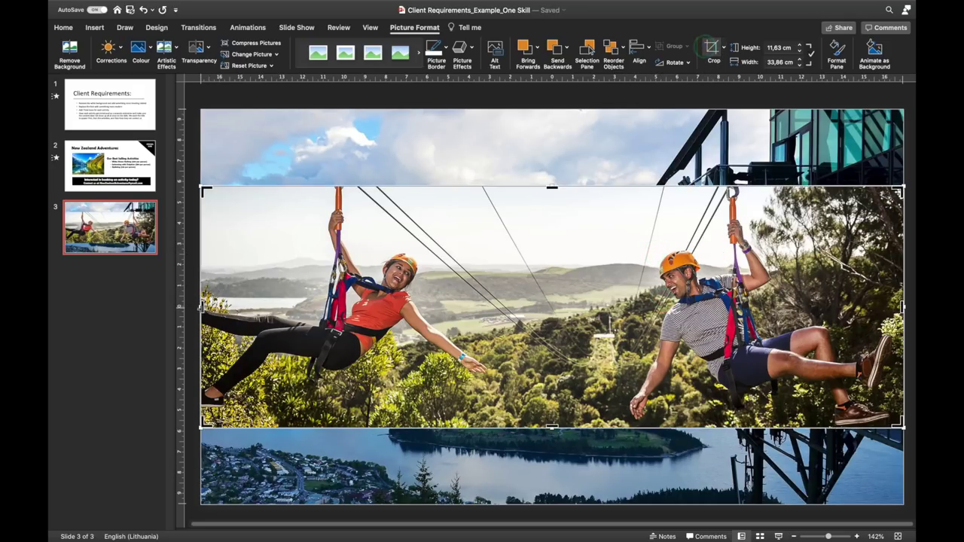
pyautogui.moveTo(202, 307); pyautogui.dragTo(573, 301)
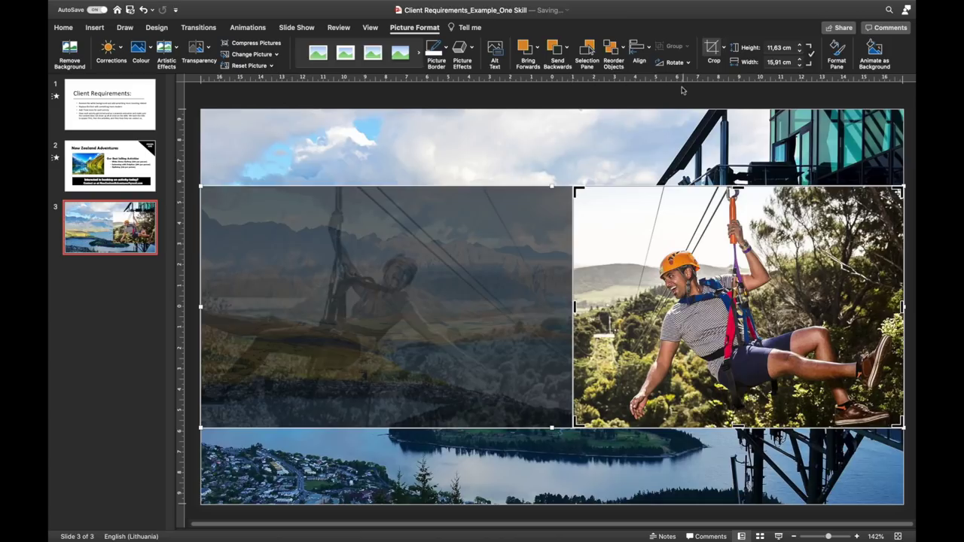
pyautogui.click(713, 47)
# Move the cropped zip-lining picture to the lake side of the slide and flip it horizontally
pyautogui.moveTo(728, 288); pyautogui.dragTo(399, 274)
pyautogui.click(678, 62)
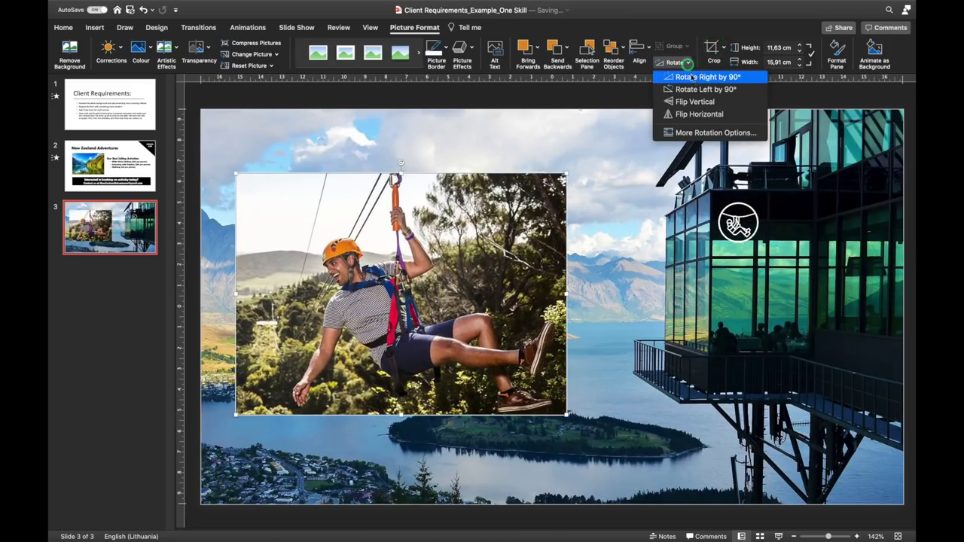
pyautogui.click(700, 113)
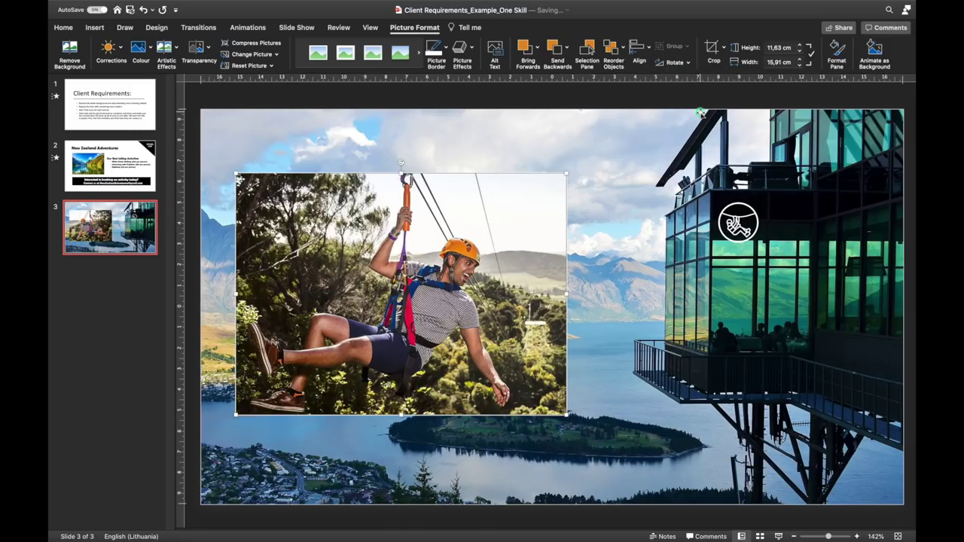
# Crop the zip-lining picture to a rounded rectangle and reduce the rounding of its corners
pyautogui.click(722, 49)
pyautogui.moveTo(747, 80)
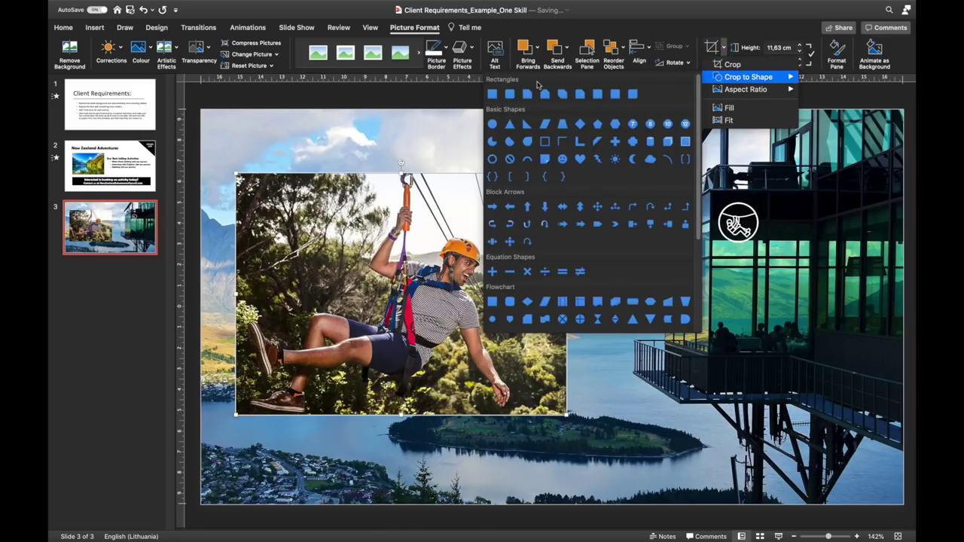
pyautogui.click(510, 94)
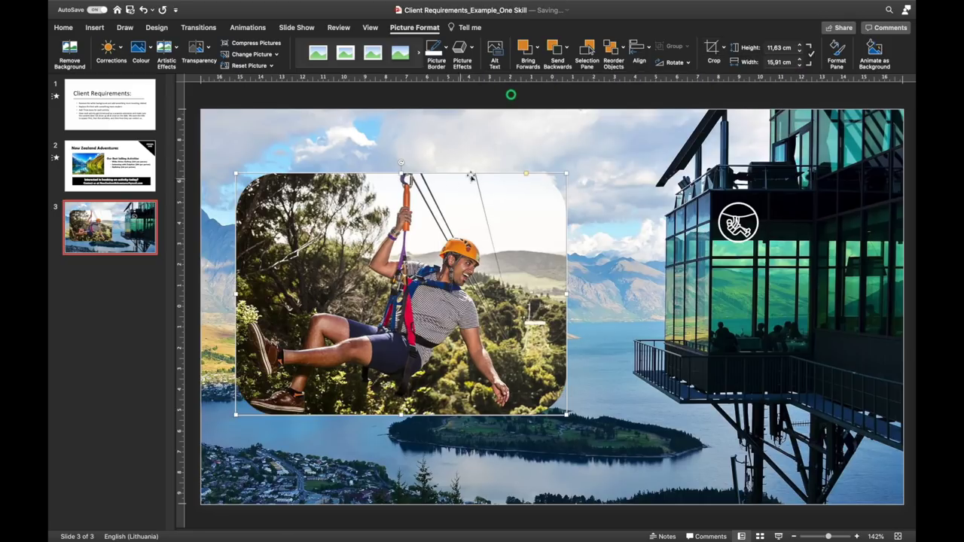
pyautogui.moveTo(527, 176); pyautogui.dragTo(545, 178)
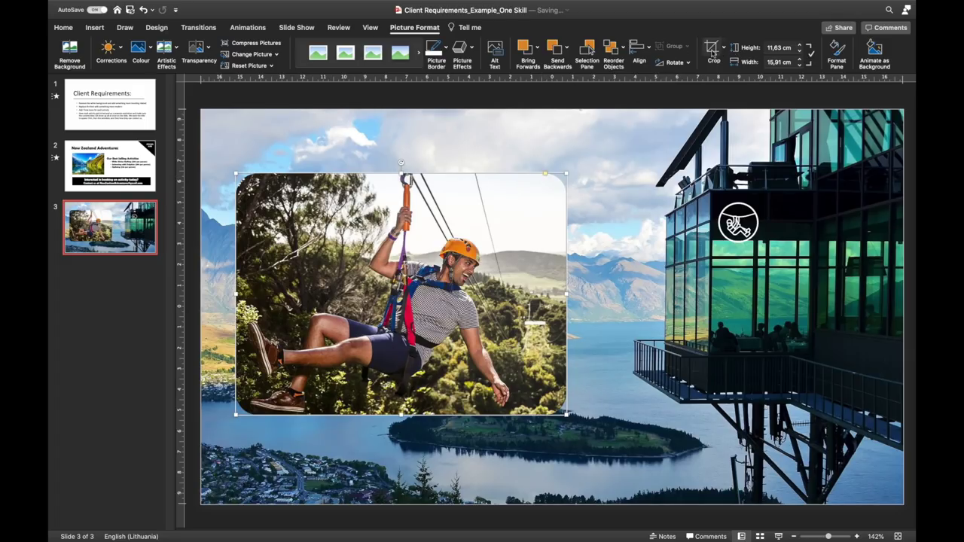
# Apply a preset shadow with 60% transparency, 102% size and 20 pt blur to the picture, and shift it slightly towards the building
pyautogui.rightClick(507, 227)
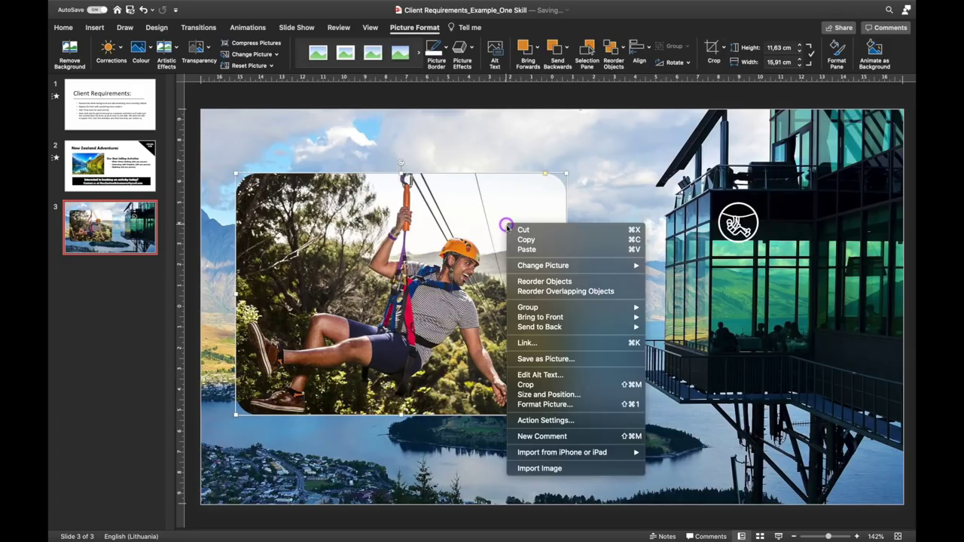
pyautogui.click(551, 406)
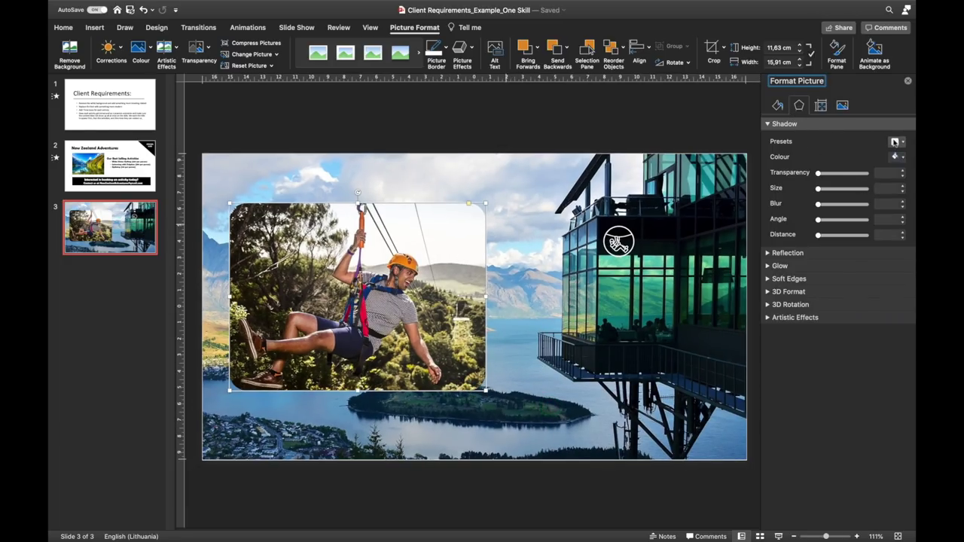
pyautogui.click(894, 142)
pyautogui.click(858, 258)
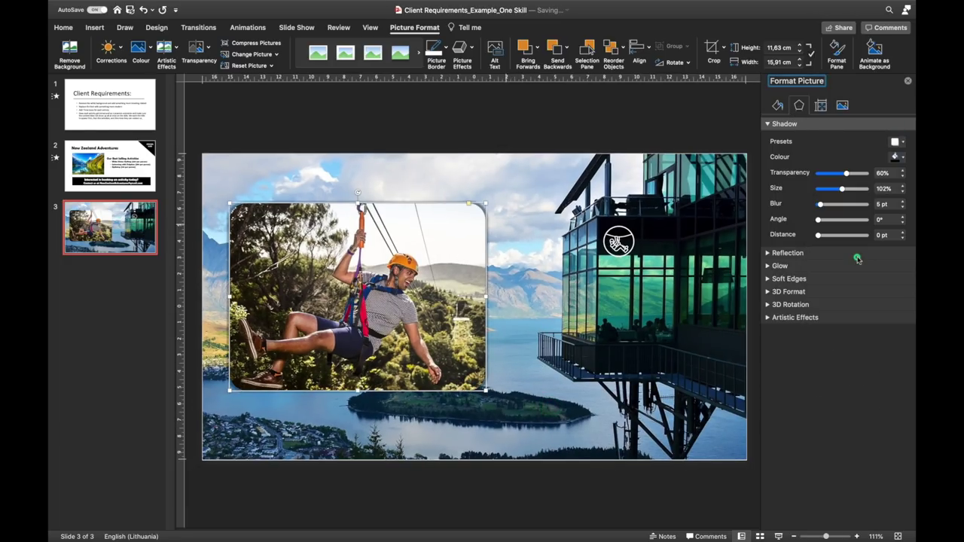
pyautogui.click(893, 203)
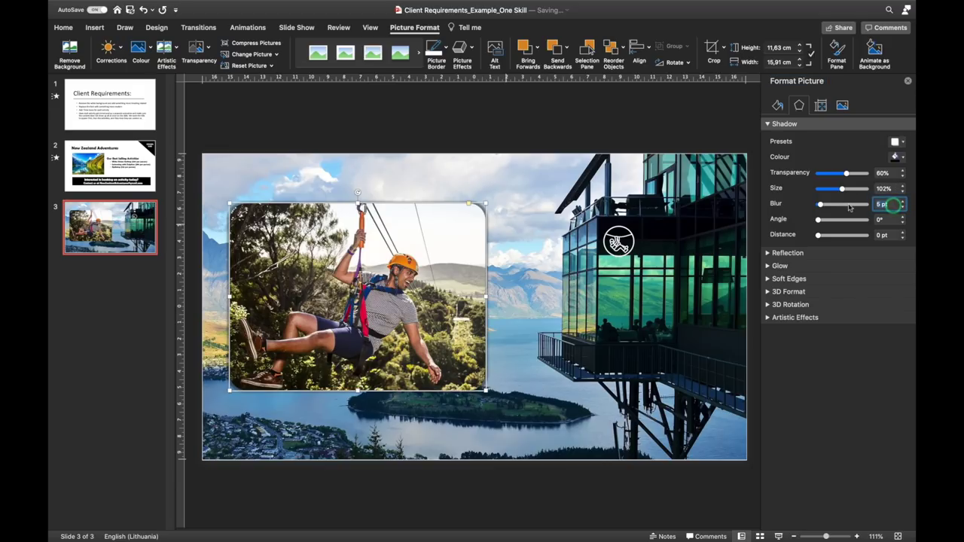
pyautogui.press('Return')
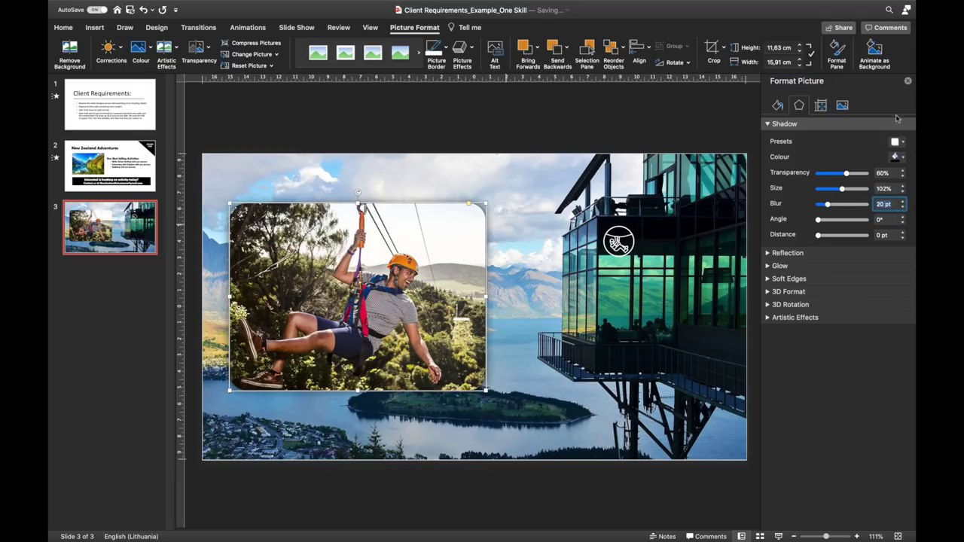
pyautogui.click(907, 82)
pyautogui.moveTo(500, 237); pyautogui.dragTo(527, 216)
pyautogui.click(317, 94)
# Draw a rectangle 2.9 cm high over the lower edge of the zip-lining picture and stretch it to the picture's full width
pyautogui.click(95, 27)
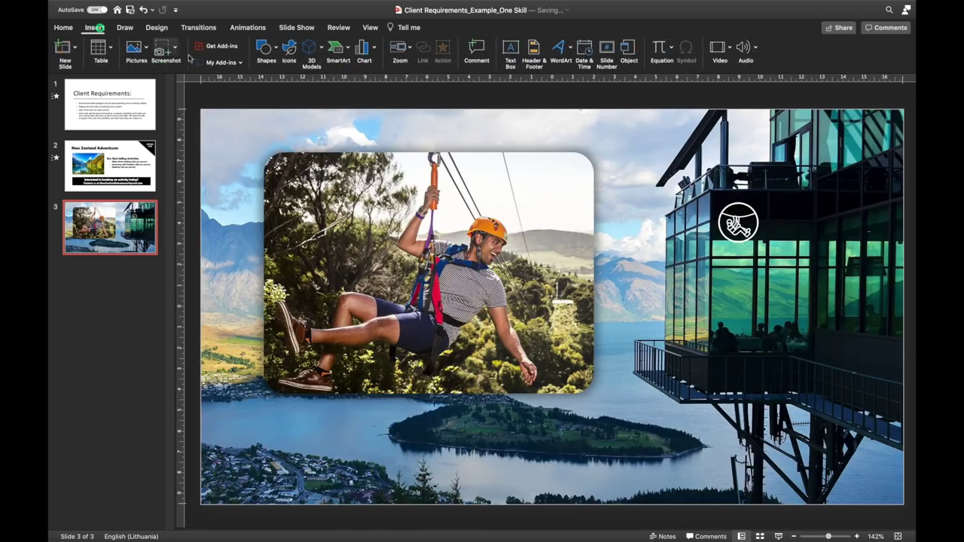
pyautogui.click(265, 49)
pyautogui.click(350, 80)
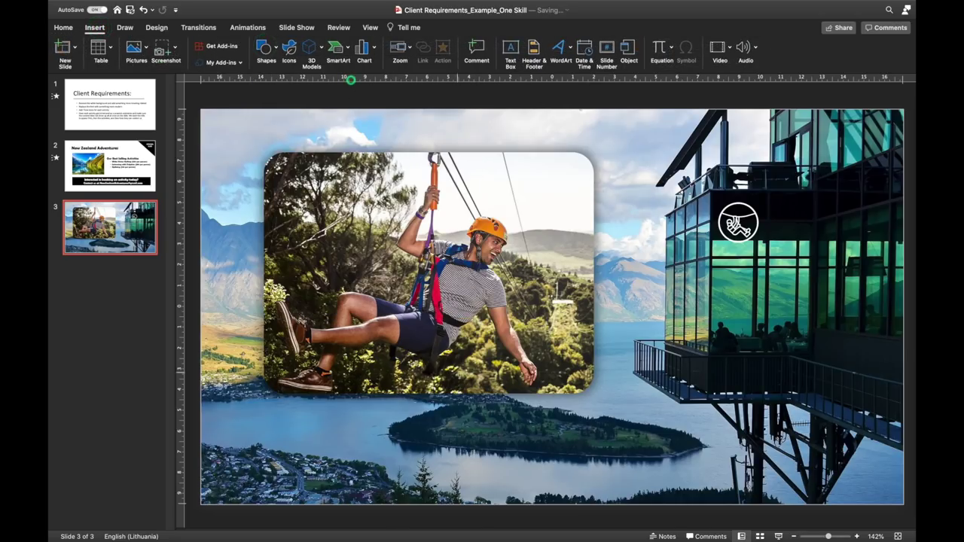
pyautogui.moveTo(363, 365)
pyautogui.mouseDown()
pyautogui.moveTo(593, 424)
pyautogui.moveTo(562, 382)
pyautogui.mouseUp()
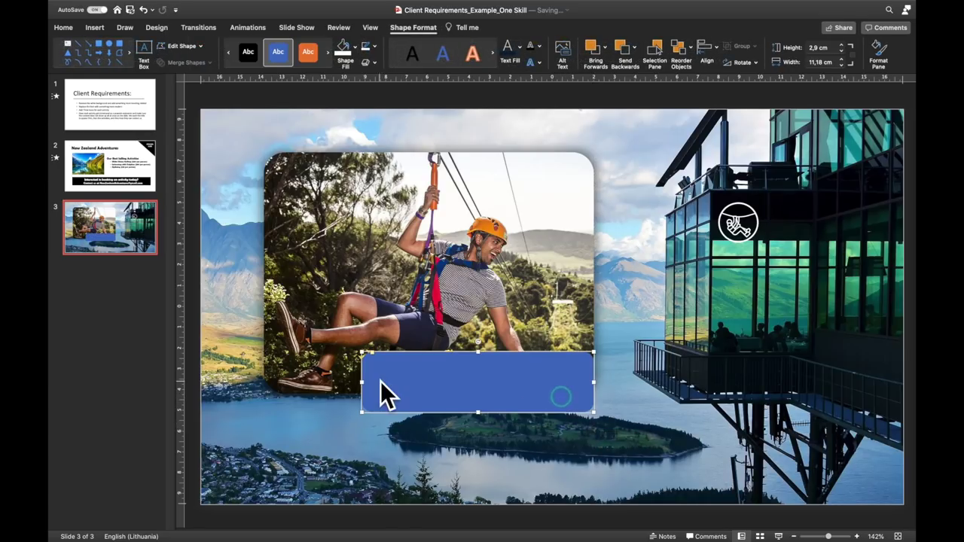
pyautogui.moveTo(362, 382); pyautogui.dragTo(263, 381)
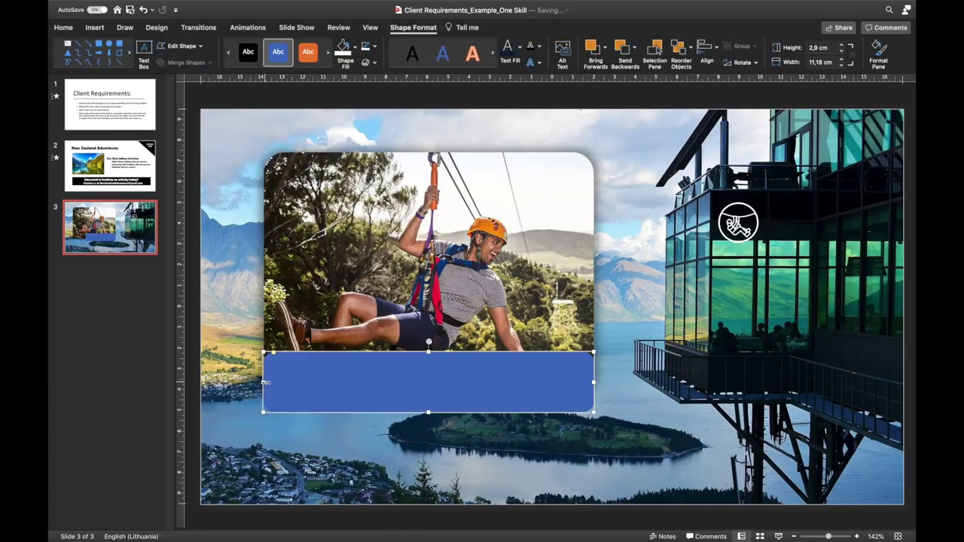
# Give the blue rectangle over the picture's lower edge strongly rounded corners and enlarge it to 4.78 cm high
pyautogui.moveTo(334, 385); pyautogui.dragTo(334, 365)
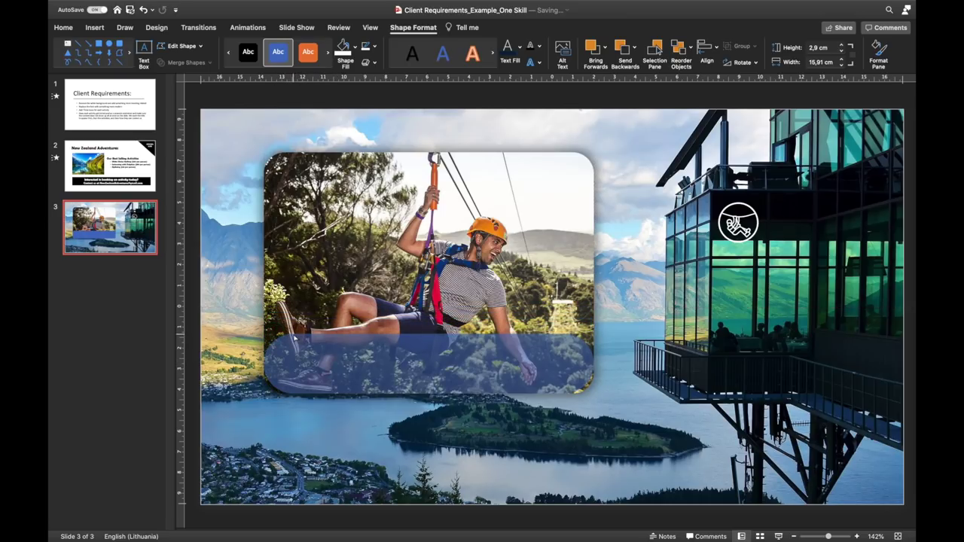
pyautogui.click(515, 367)
pyautogui.moveTo(426, 400); pyautogui.dragTo(451, 370)
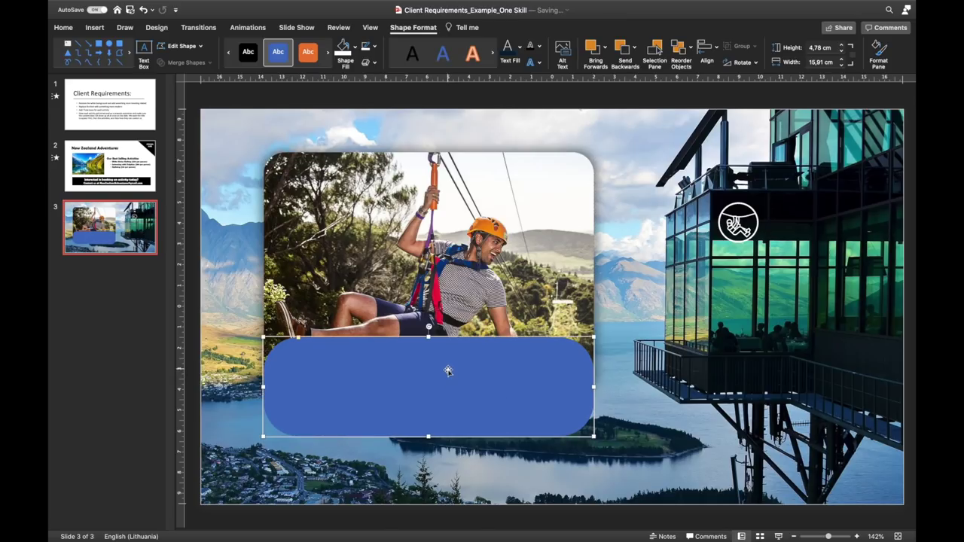
# Draw a wider rectangle over the upper part of the rounded blue shape and subtract it from that shape
pyautogui.moveTo(232, 237); pyautogui.dragTo(619, 376)
pyautogui.click(464, 392)
pyautogui.keyDown('shift'); pyautogui.click(464, 303); pyautogui.keyUp('shift')
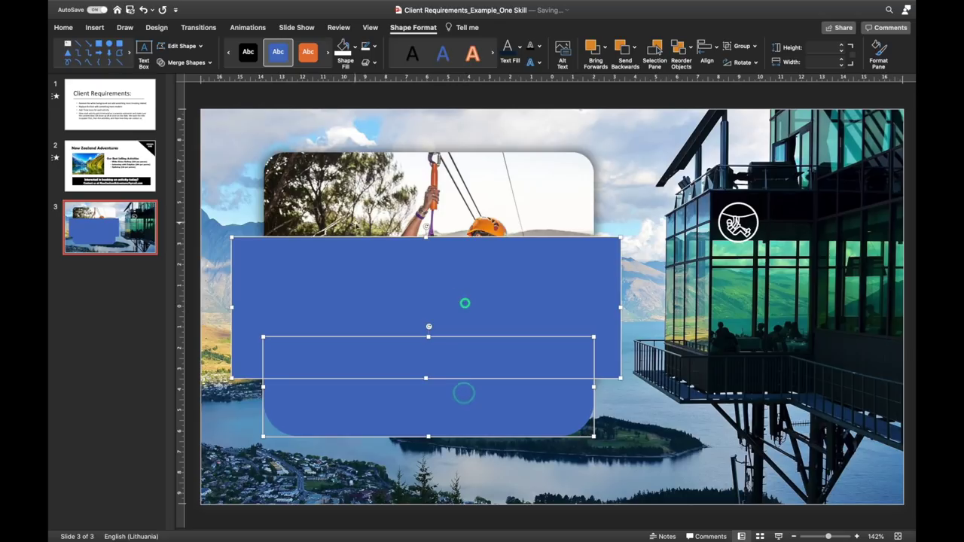
pyautogui.click(186, 62)
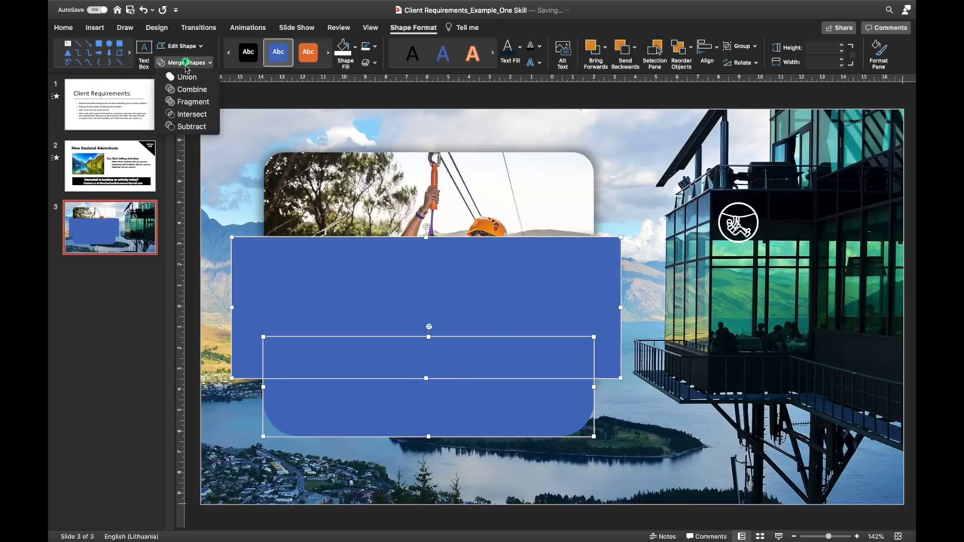
pyautogui.click(191, 125)
pyautogui.click(275, 99)
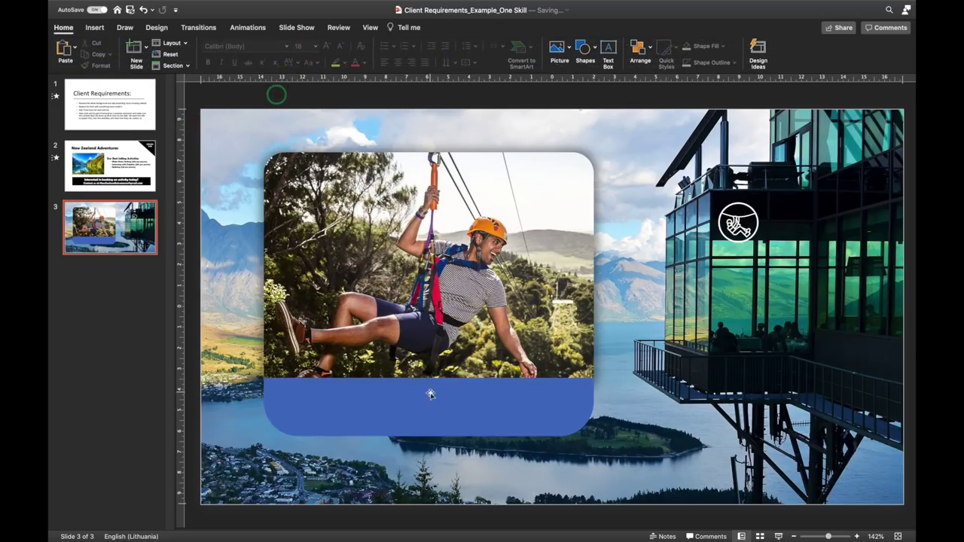
# Fill the blue band below the picture with the dark navy sampled from the zip-liner's shorts
pyautogui.click(455, 399)
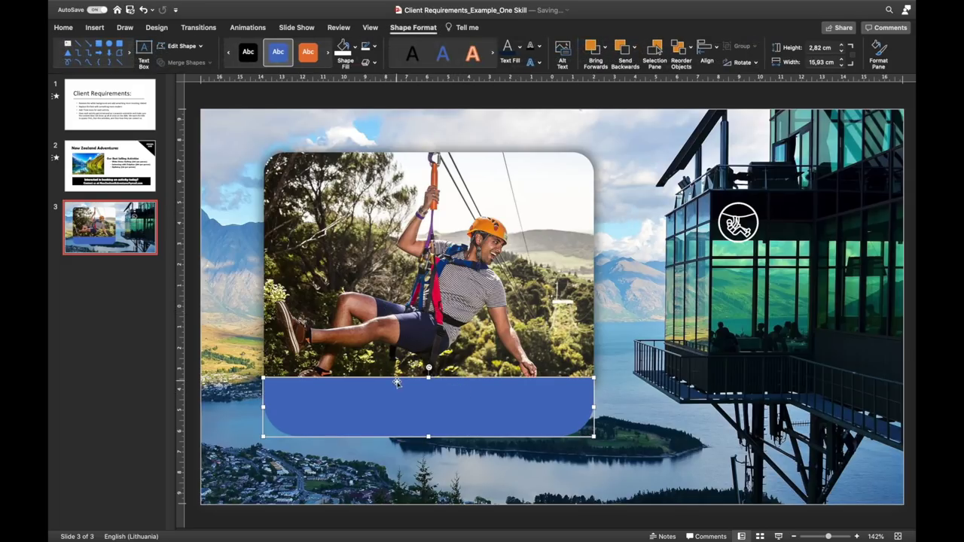
pyautogui.click(355, 48)
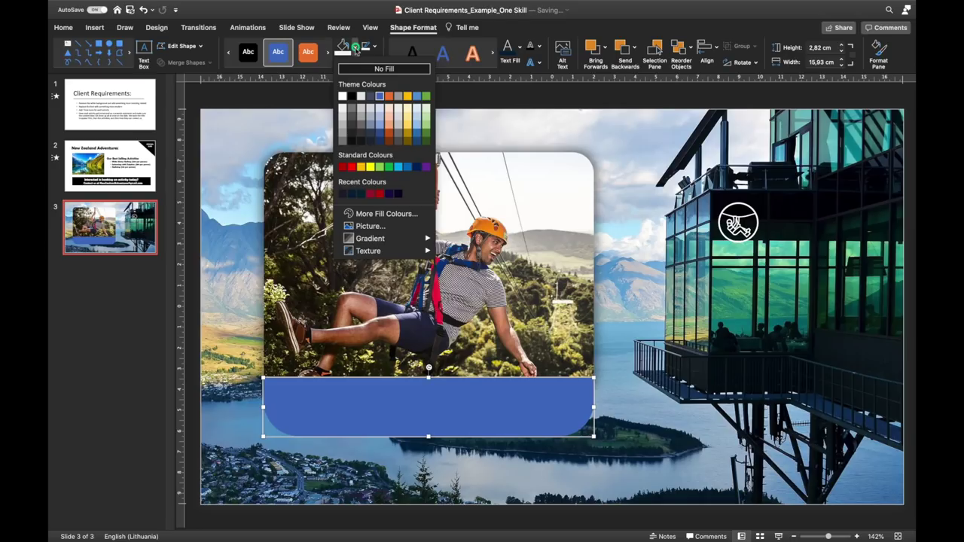
pyautogui.click(381, 216)
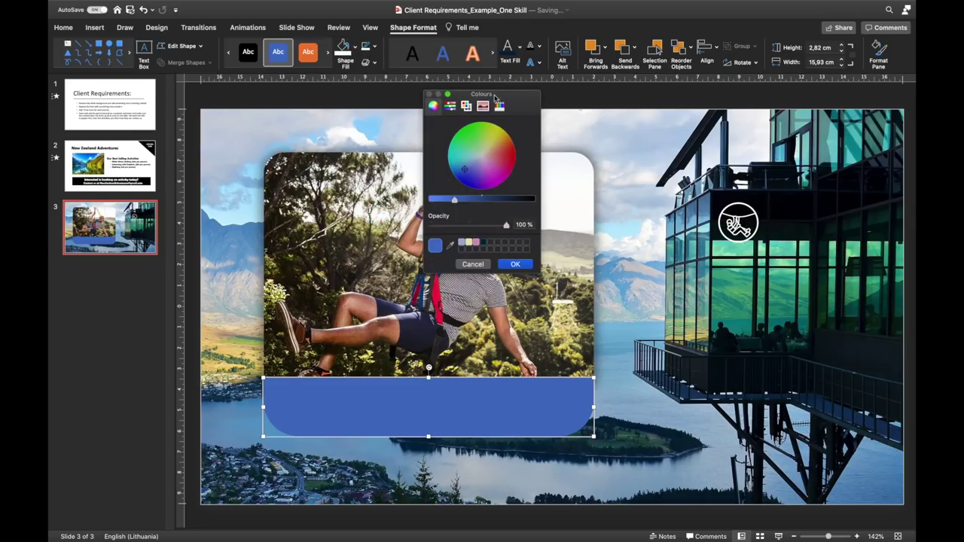
pyautogui.moveTo(495, 98); pyautogui.dragTo(628, 104)
pyautogui.click(584, 250)
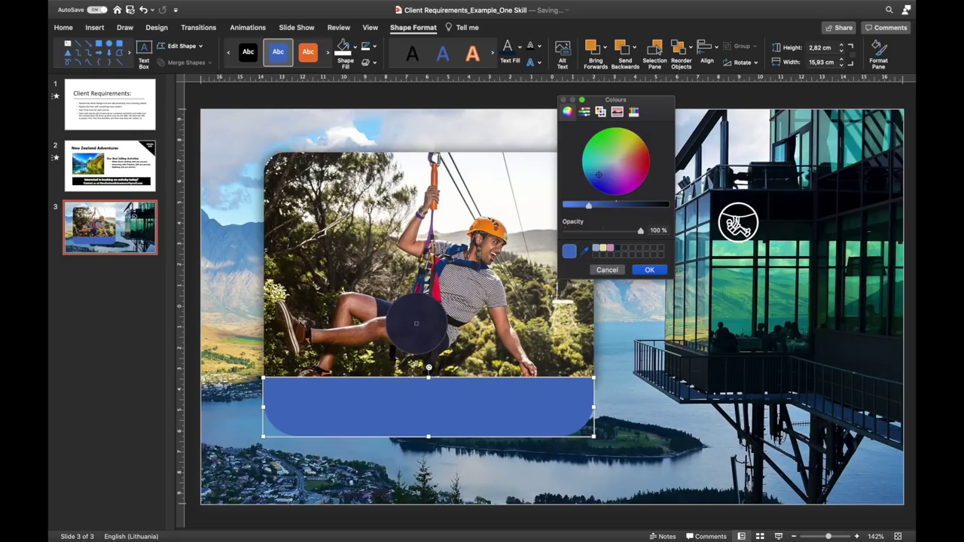
pyautogui.click(415, 324)
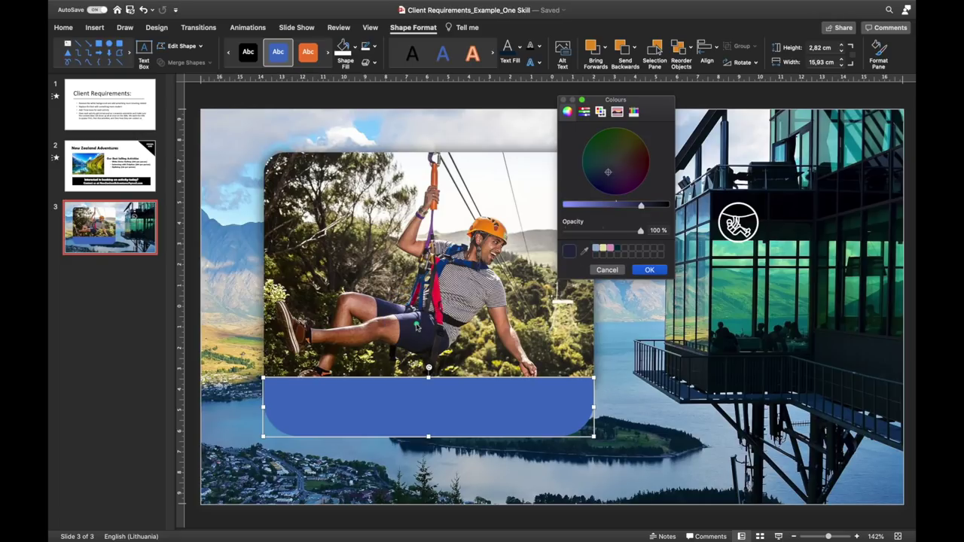
pyautogui.click(647, 269)
pyautogui.click(430, 102)
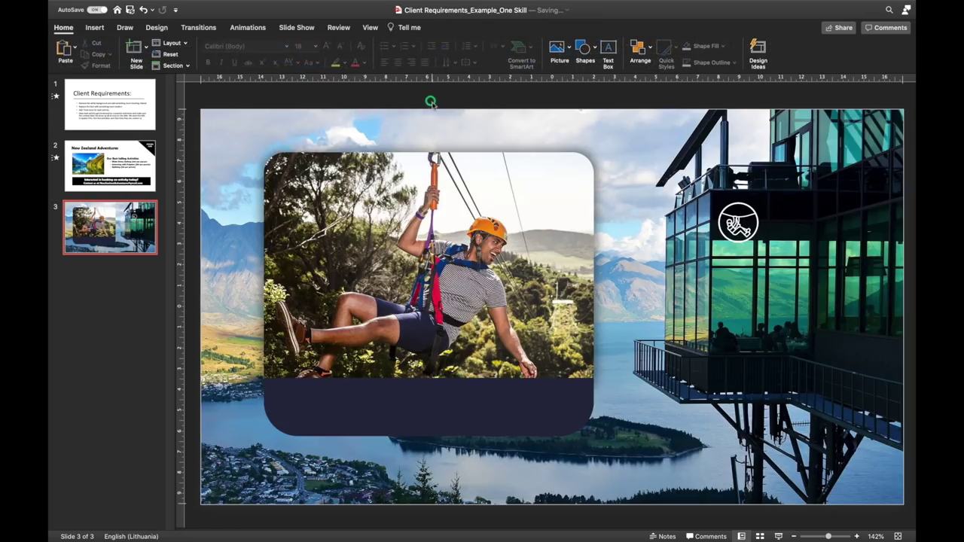
# Apply the centred outer preset shadow with a 20 pt blur to the navy band
pyautogui.click(494, 411)
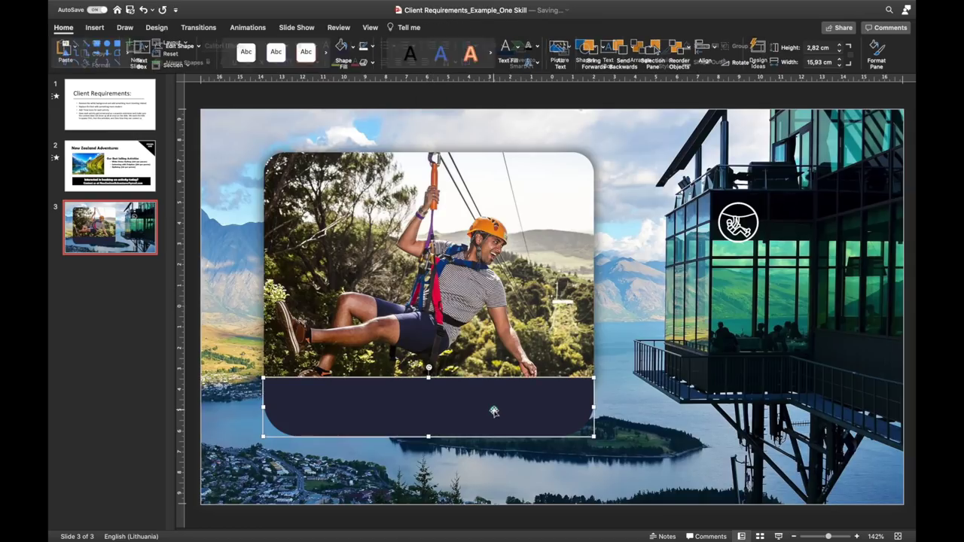
pyautogui.rightClick(486, 402)
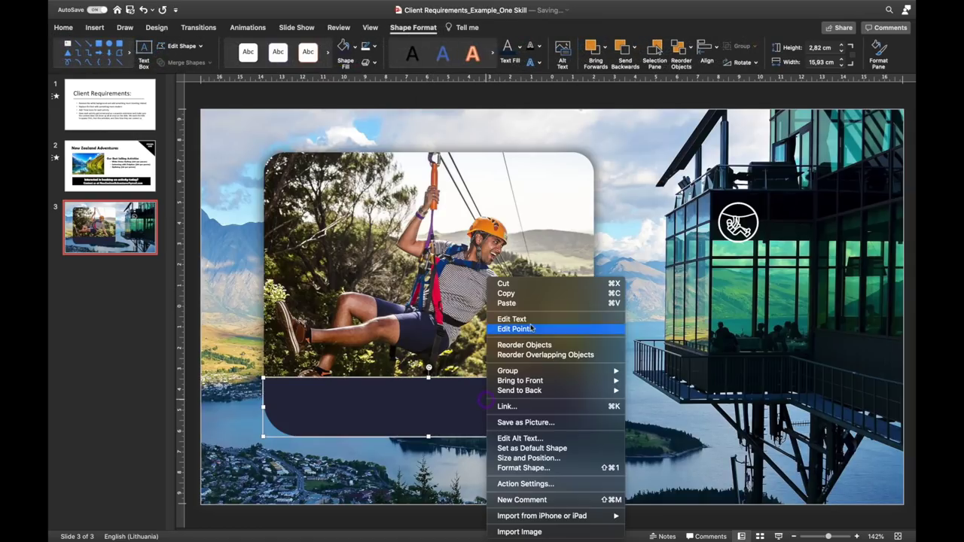
pyautogui.click(535, 468)
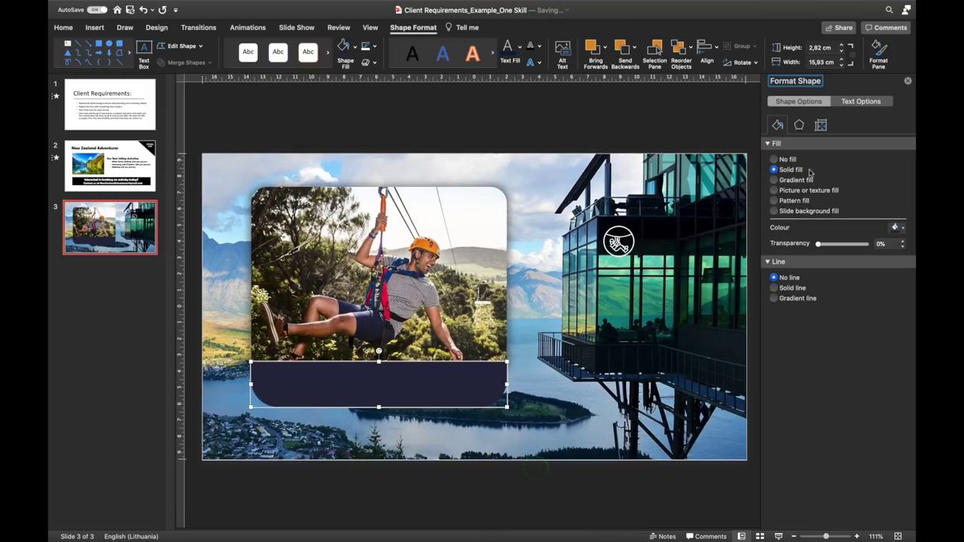
pyautogui.click(800, 125)
pyautogui.click(898, 162)
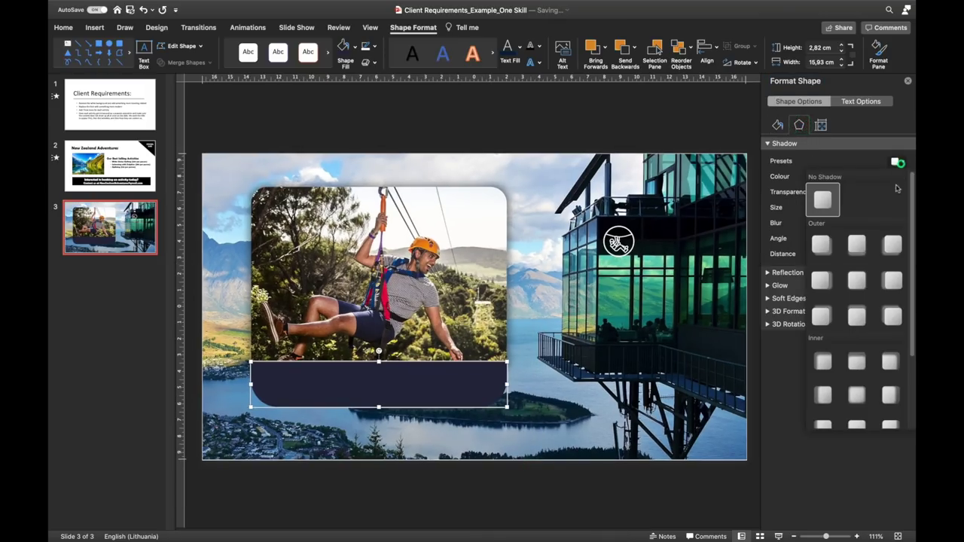
pyautogui.click(866, 277)
pyautogui.click(891, 224)
pyautogui.write('20')
pyautogui.press('Return')
pyautogui.click(908, 81)
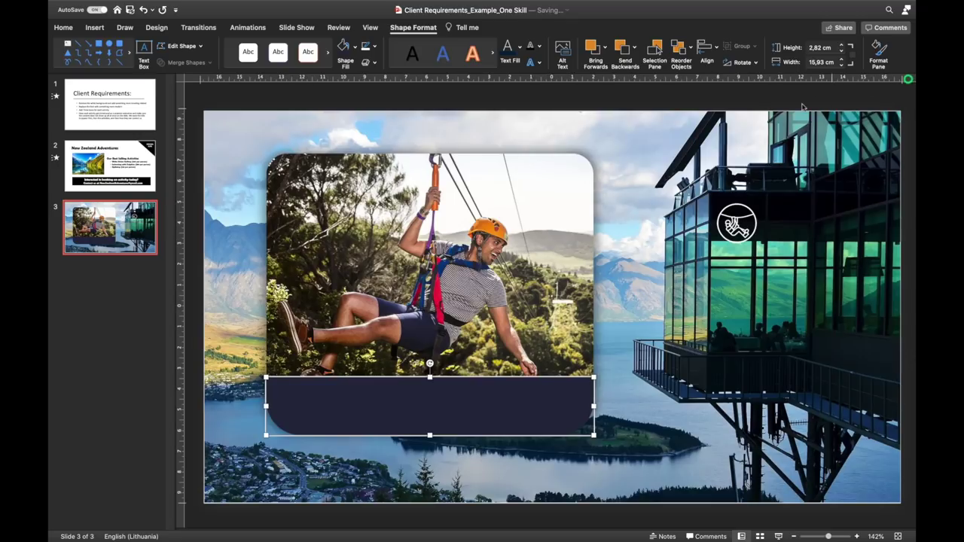
pyautogui.click(778, 96)
pyautogui.click(542, 310)
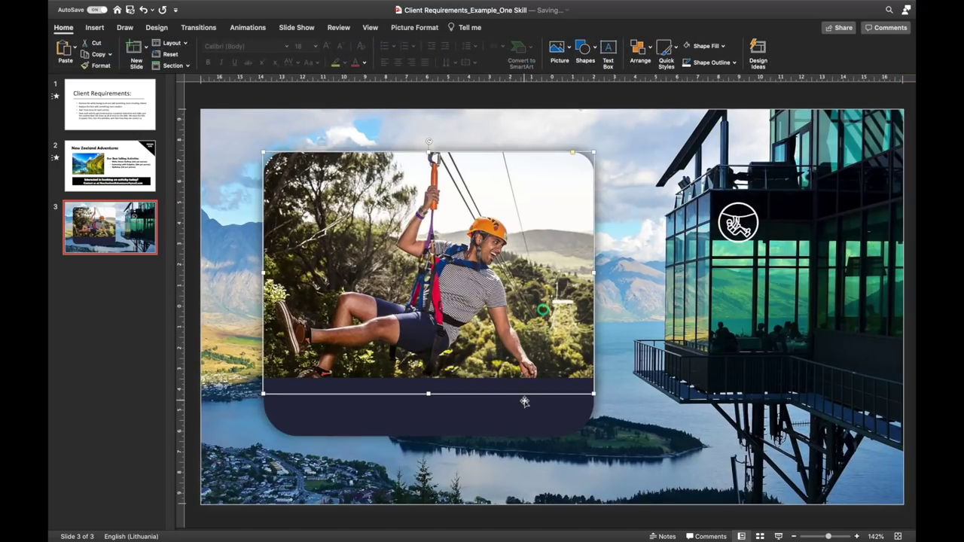
pyautogui.click(523, 405)
pyautogui.click(297, 103)
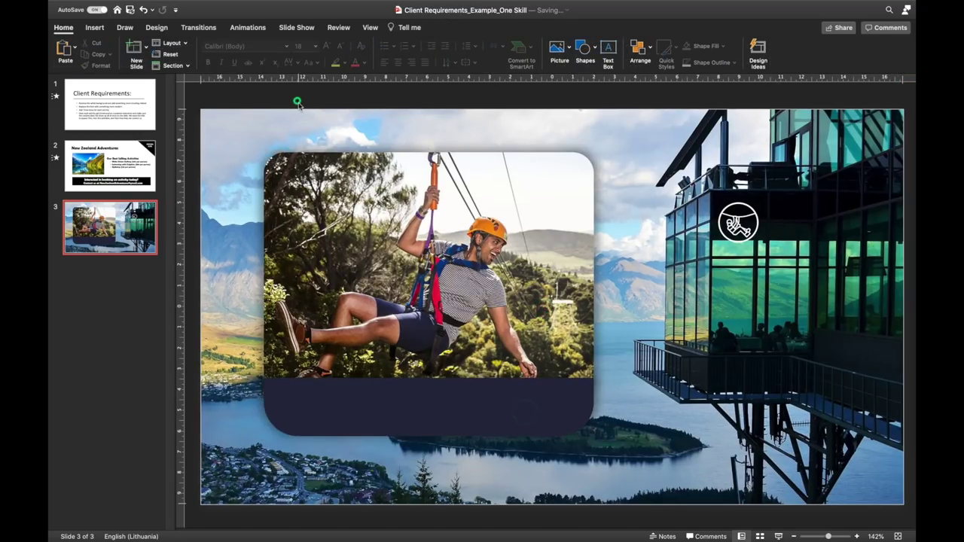
pyautogui.click(95, 28)
pyautogui.click(511, 52)
pyautogui.click(461, 98)
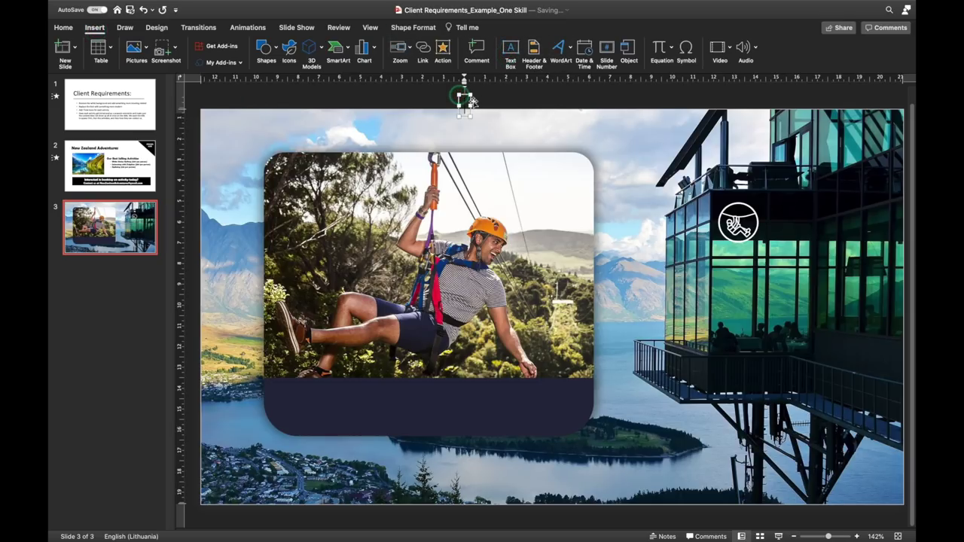
# Copy the word Ziplining from slide 2 into a new text box on slide 3 and place it on the navy band
pyautogui.press('pageup')
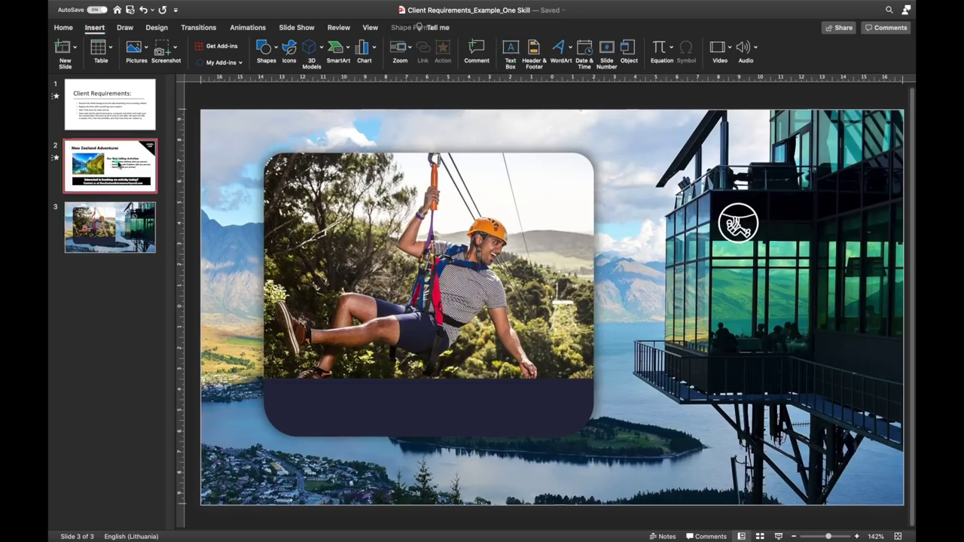
pyautogui.moveTo(566, 316); pyautogui.dragTo(628, 317)
pyautogui.press('super+c')
pyautogui.click(123, 233)
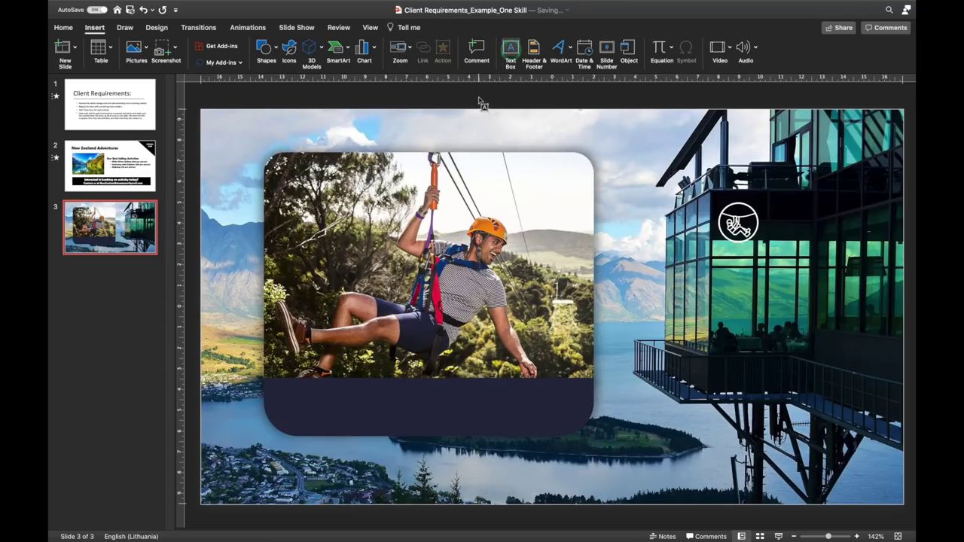
pyautogui.click(480, 97)
pyautogui.press('super+v')
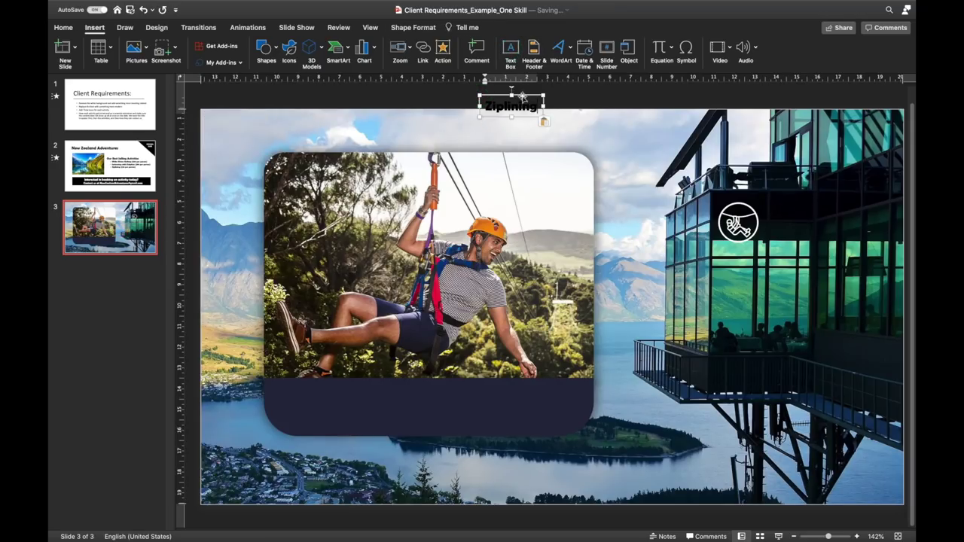
pyautogui.moveTo(531, 96); pyautogui.dragTo(445, 395)
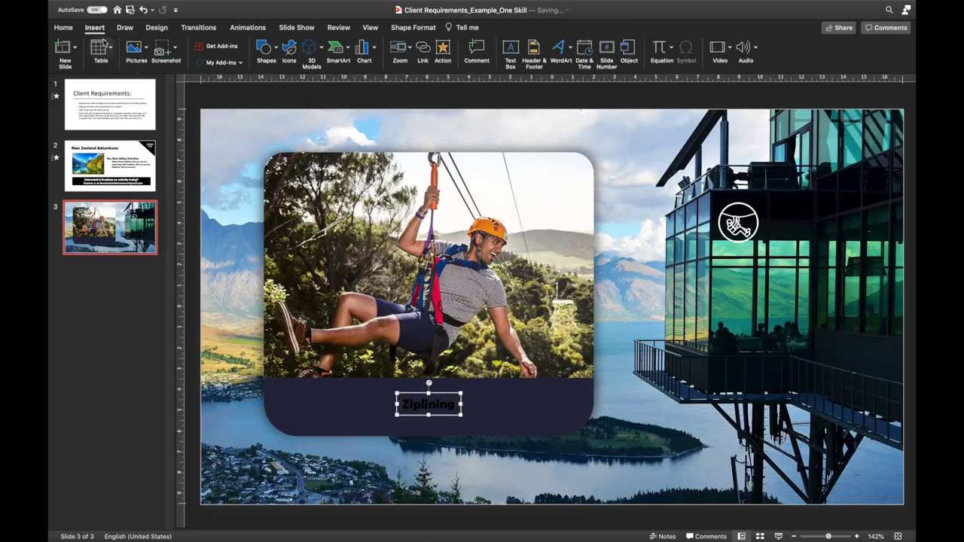
# Colour the Ziplining text white and set its font to Montserrat SemiBold
pyautogui.click(64, 28)
pyautogui.click(365, 64)
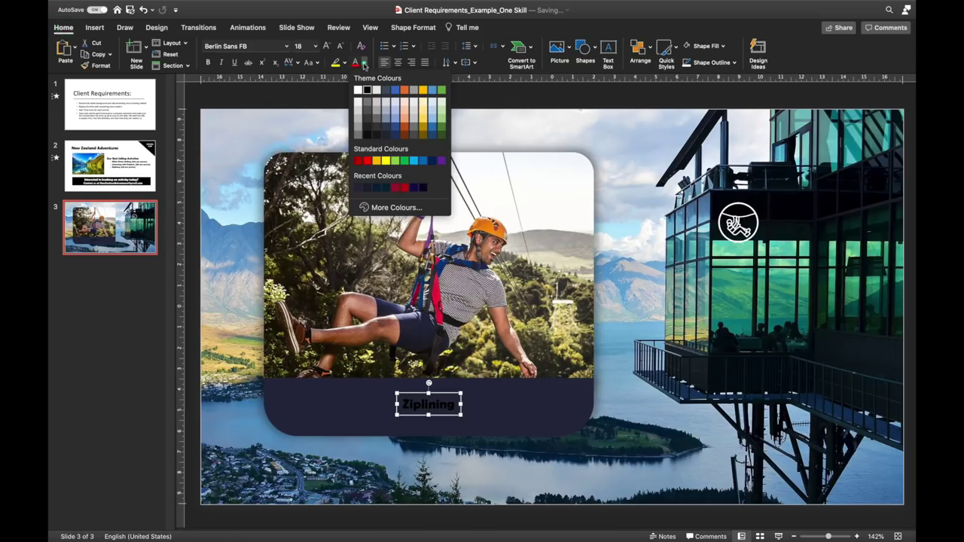
pyautogui.click(358, 90)
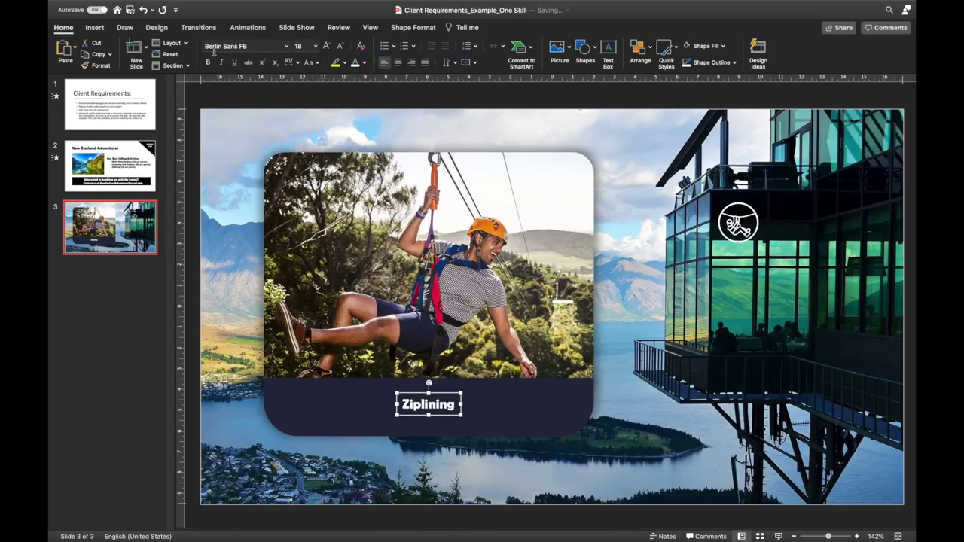
pyautogui.click(277, 45)
pyautogui.write('Montserrat')
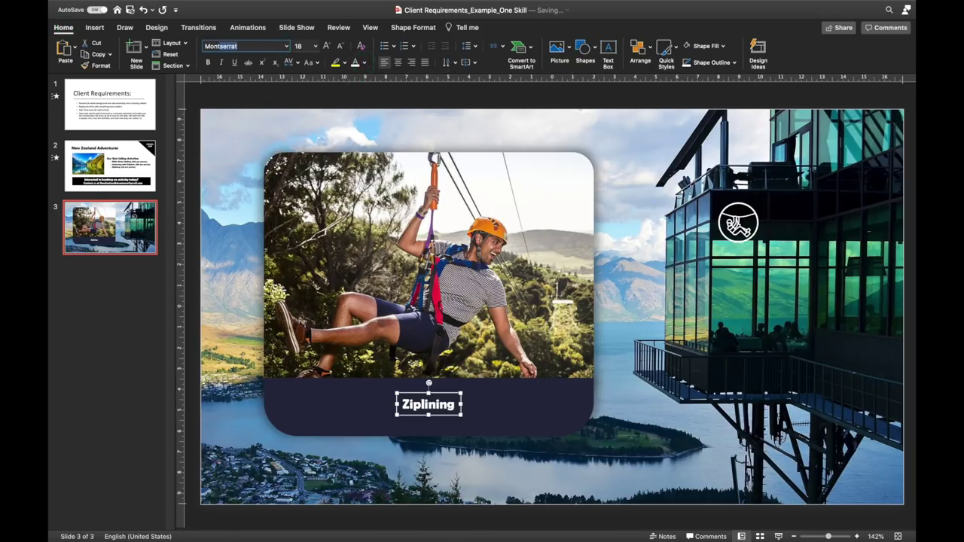
pyautogui.press('Return')
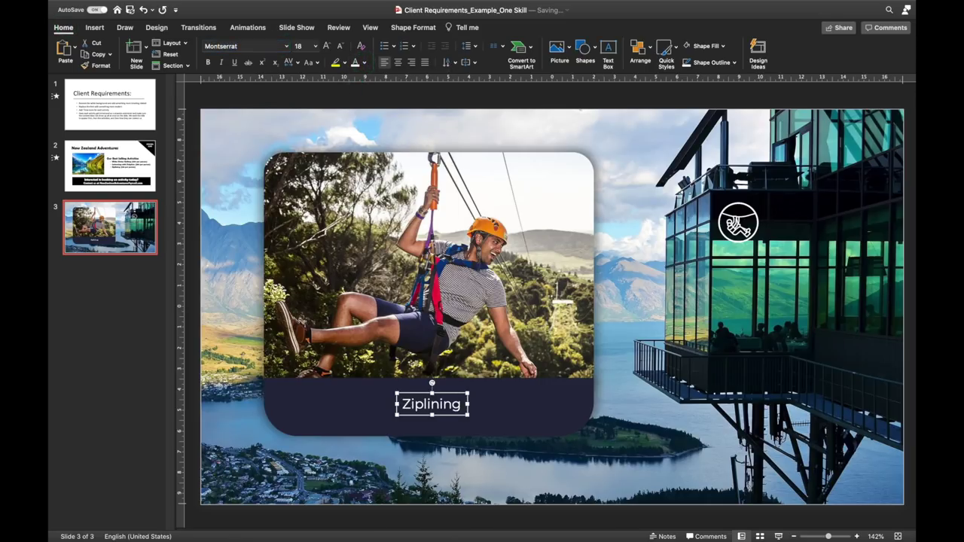
pyautogui.click(286, 46)
pyautogui.moveTo(301, 131)
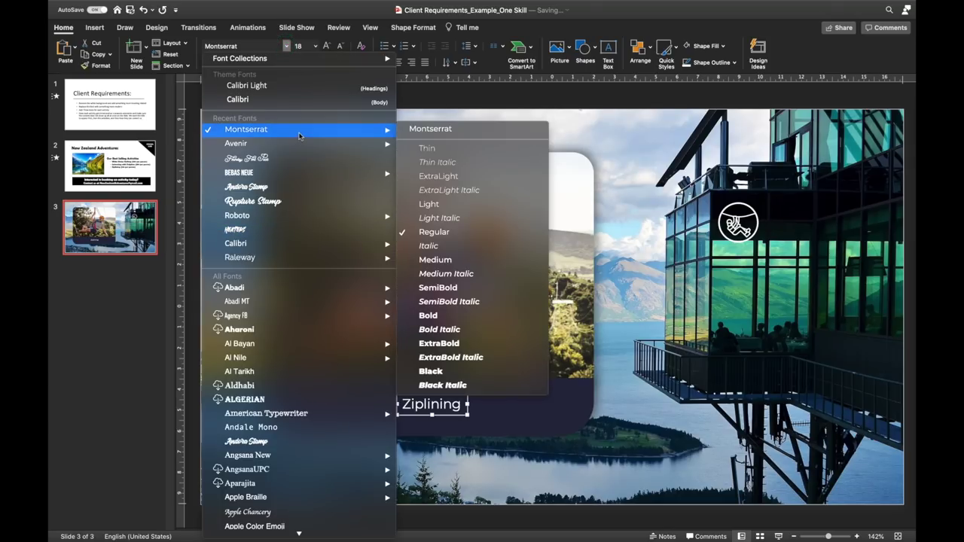
pyautogui.click(467, 289)
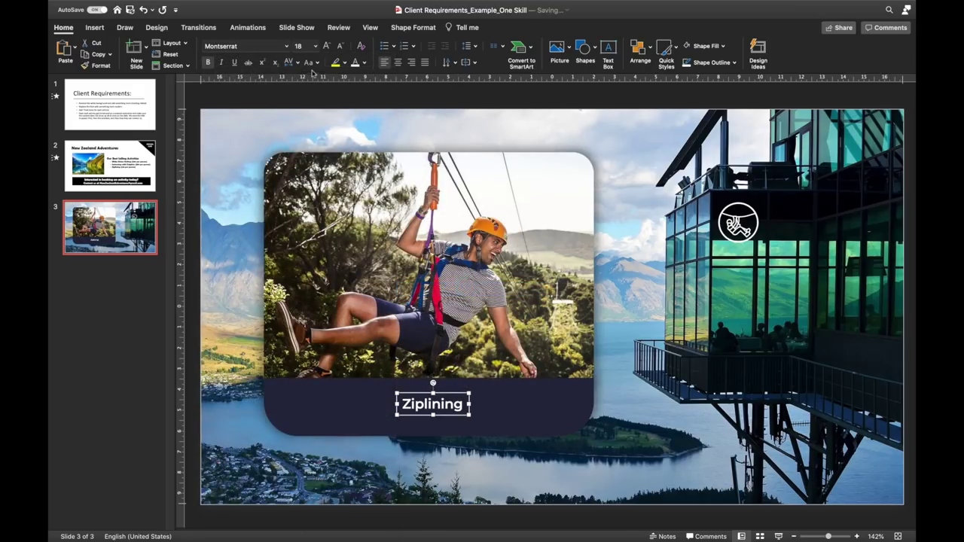
# Set the Ziplining text to 24 pt with loose character spacing
pyautogui.click(308, 46)
pyautogui.write('24')
pyautogui.press('Return')
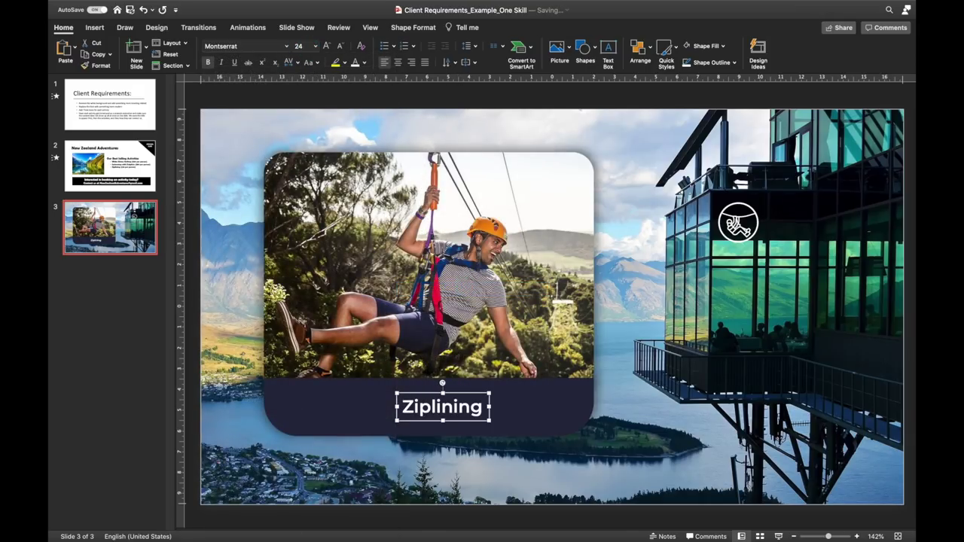
pyautogui.click(295, 63)
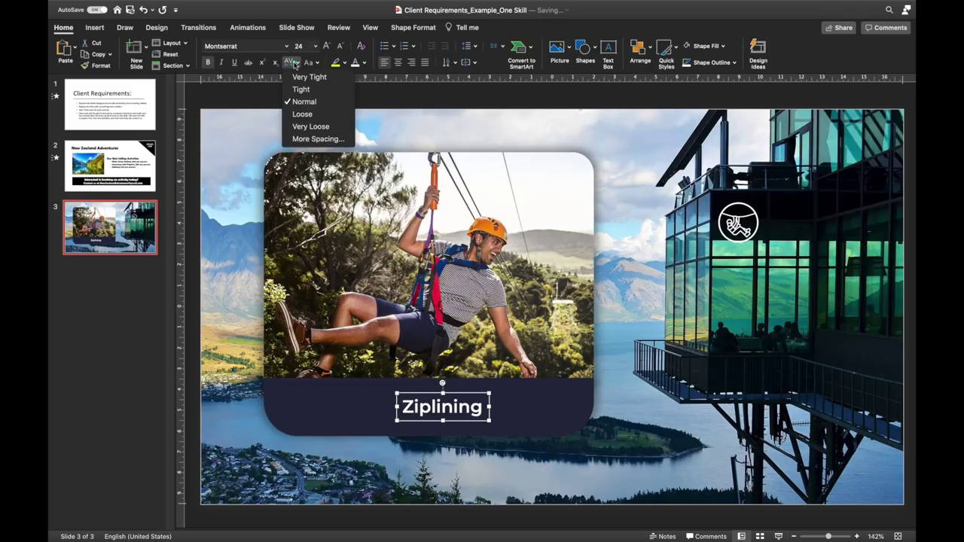
pyautogui.click(308, 112)
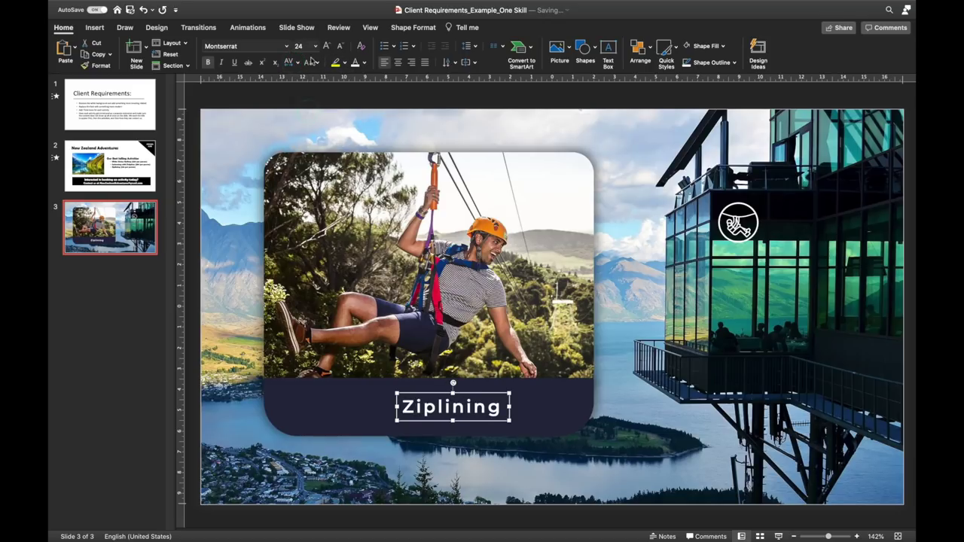
# Format the Ziplining title in all caps and move it near the upper middle of the navy band
pyautogui.click(240, 6)
pyautogui.click(244, 18)
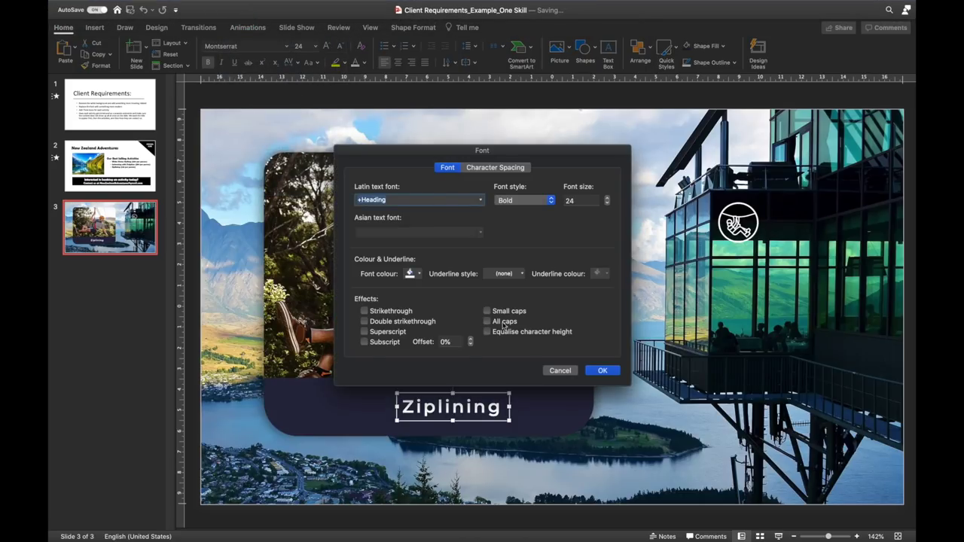
pyautogui.click(602, 370)
pyautogui.moveTo(506, 393); pyautogui.dragTo(480, 386)
# Centre the ZIPLINING title horizontally on the navy band
pyautogui.click(532, 400)
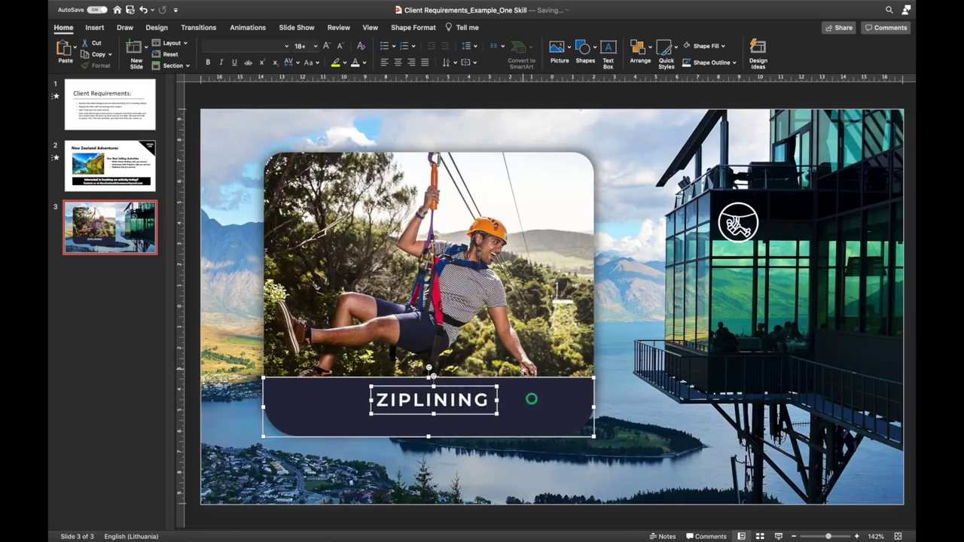
pyautogui.click(639, 39)
pyautogui.moveTo(677, 232)
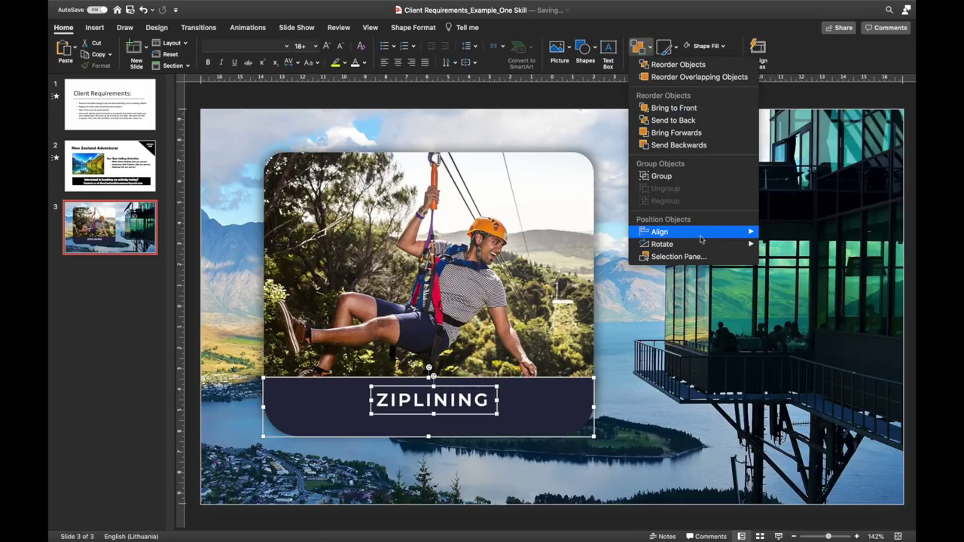
pyautogui.click(787, 248)
pyautogui.click(448, 98)
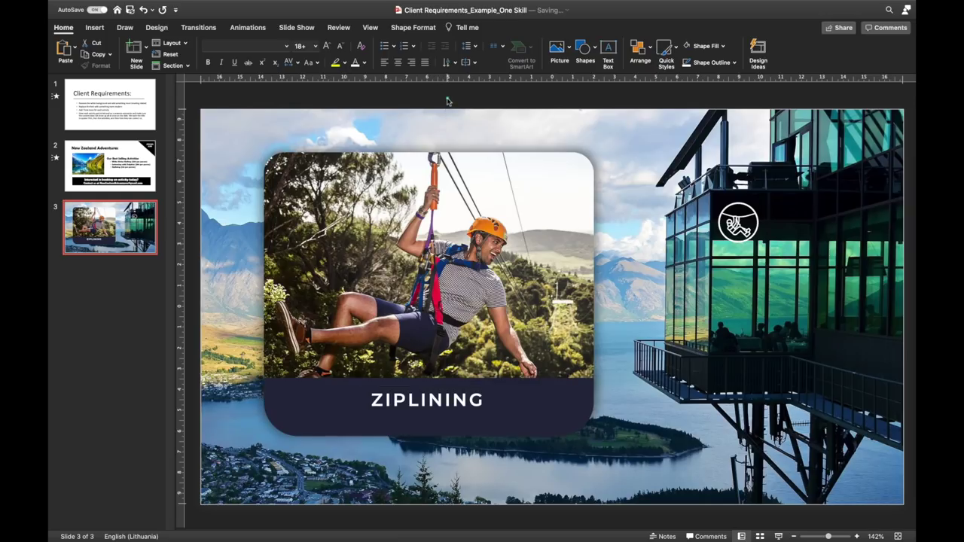
# Duplicate the ZIPLINING title directly below itself and format the copy as 16 pt Montserrat Regular
pyautogui.click(453, 403)
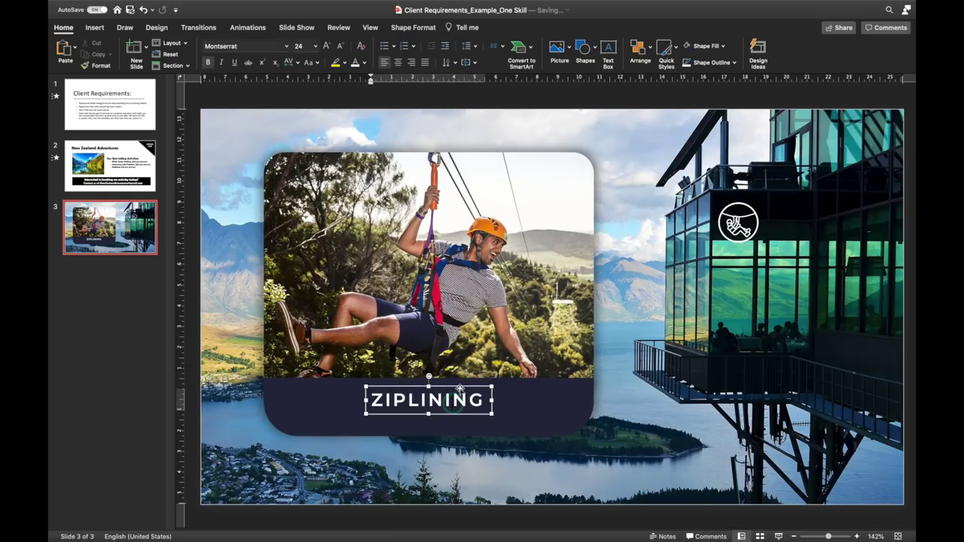
pyautogui.moveTo(459, 387); pyautogui.dragTo(460, 411)
pyautogui.click(340, 47)
pyautogui.click(340, 47)
pyautogui.click(340, 47)
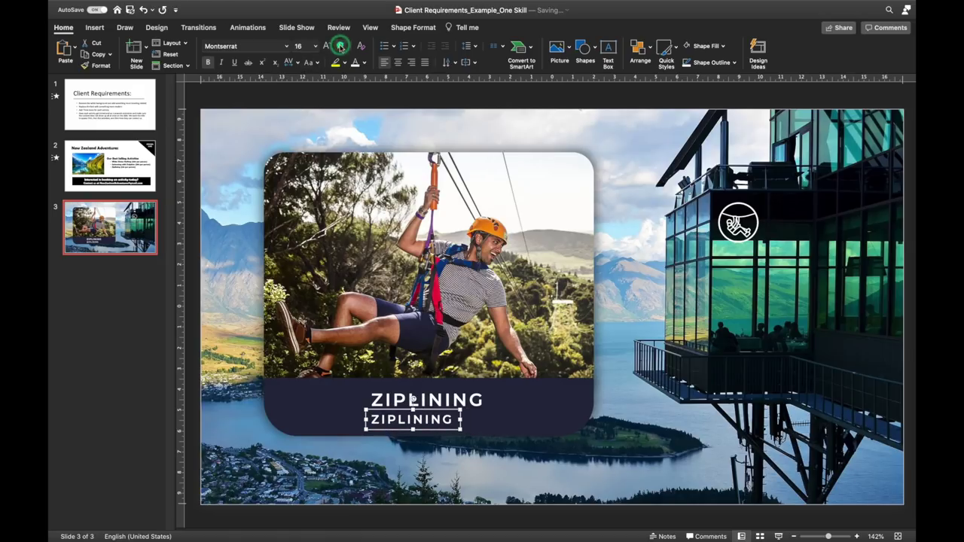
pyautogui.click(287, 47)
pyautogui.moveTo(298, 131)
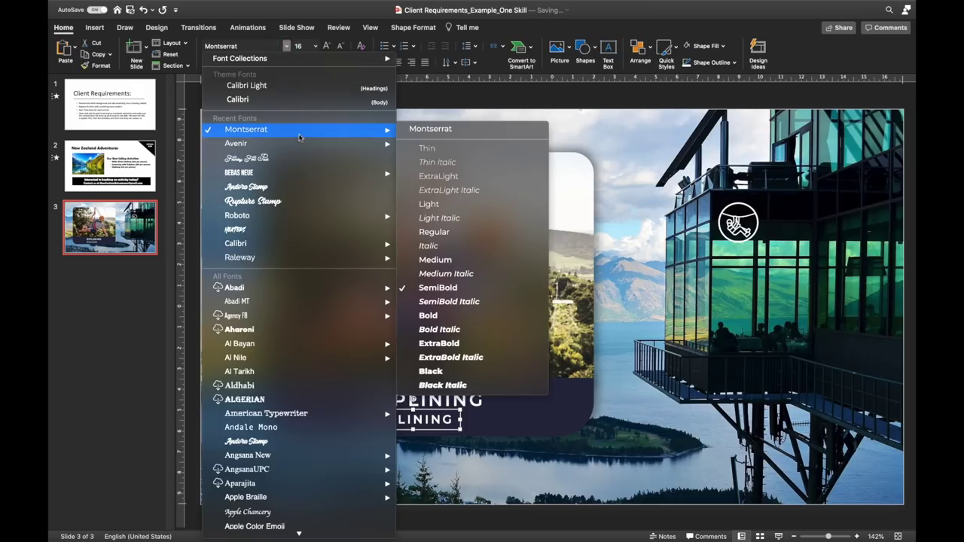
pyautogui.click(436, 232)
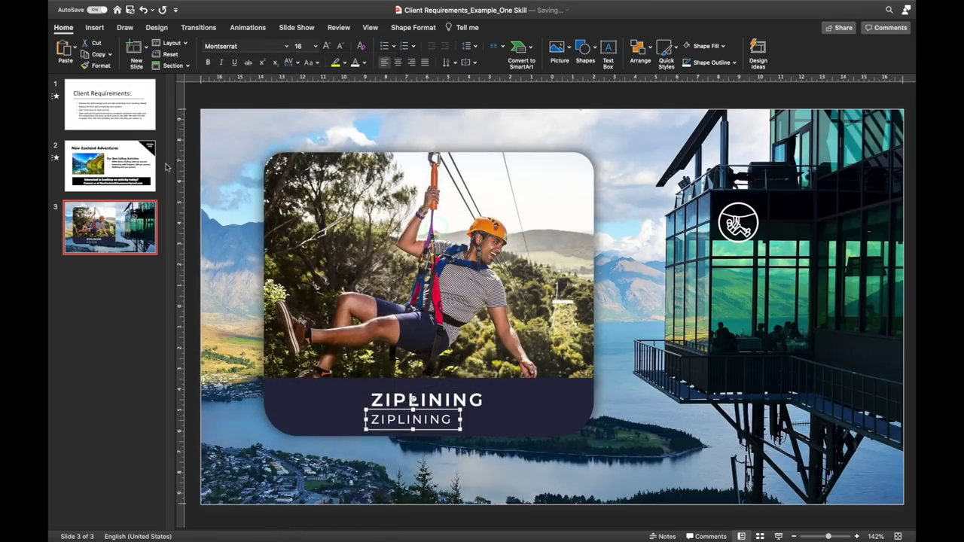
# Copy the "($35 per person" price text from the Ziplining bullet on slide 2
pyautogui.click(123, 148)
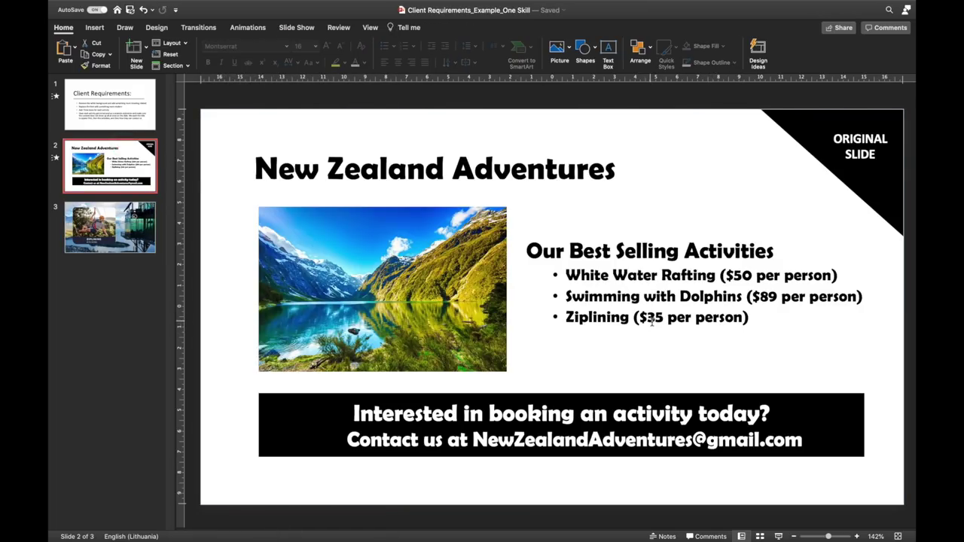
pyautogui.moveTo(635, 317); pyautogui.dragTo(748, 317)
pyautogui.press('super+c')
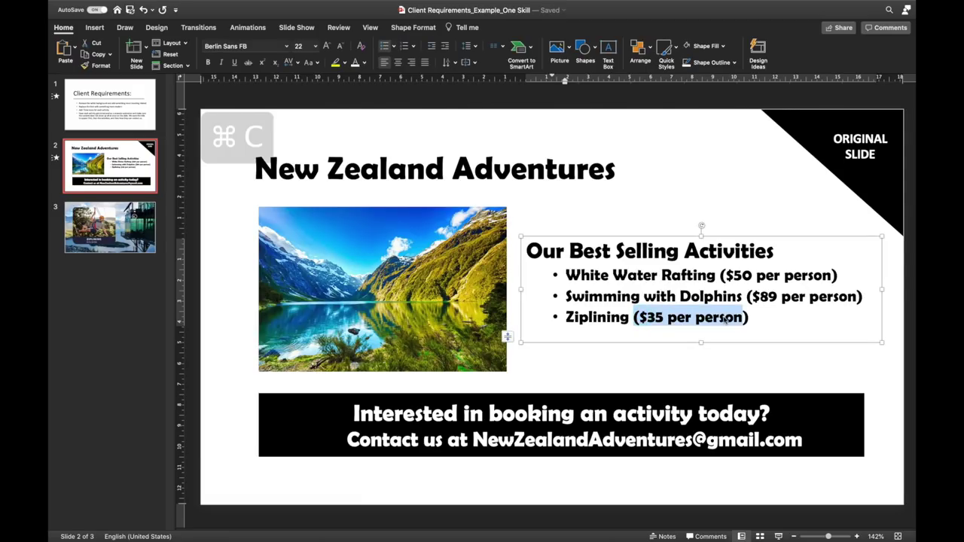
# Replace the smaller ZIPLINING text on slide 3 with the copied price as text only, and remove its opening parenthesis
pyautogui.press('pagedown')
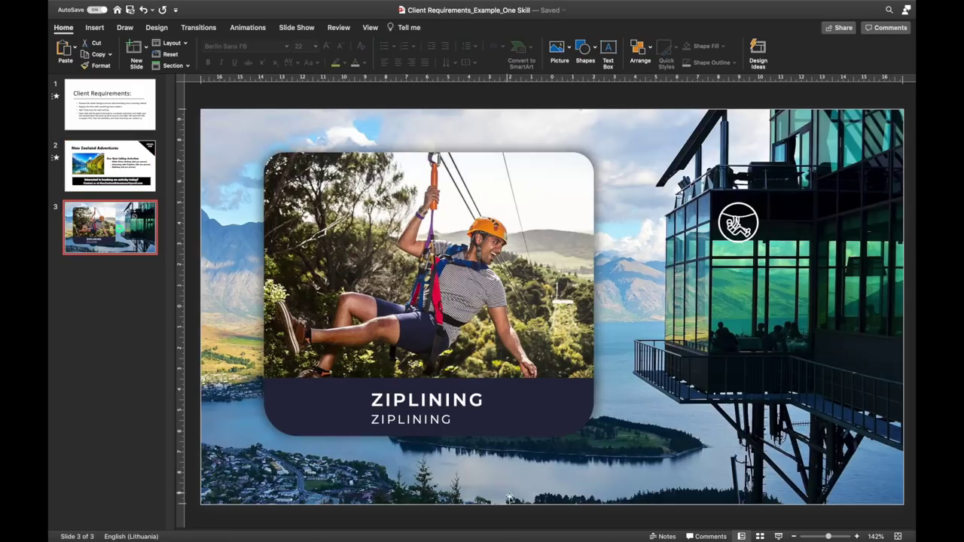
pyautogui.click(409, 422)
pyautogui.doubleClick(409, 421)
pyautogui.press('super+v')
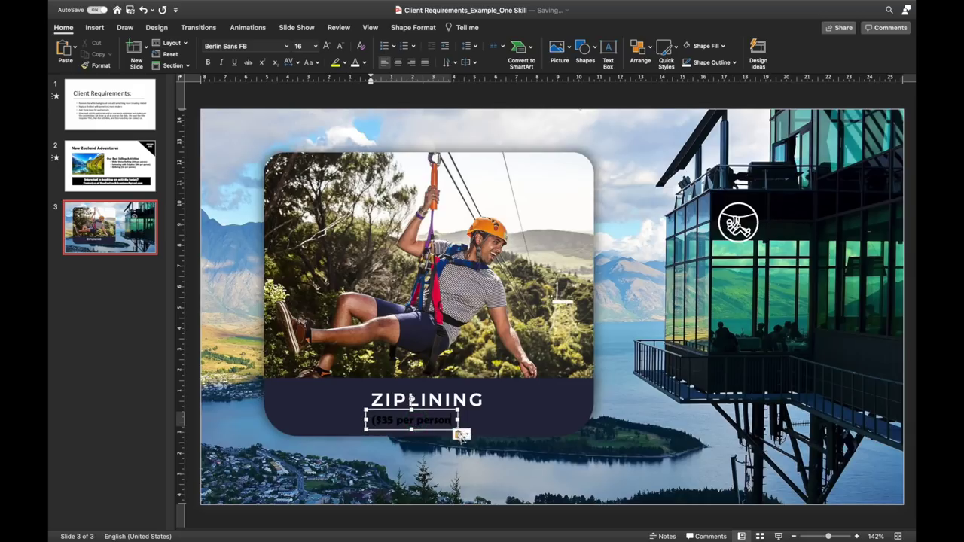
pyautogui.click(461, 436)
pyautogui.click(488, 468)
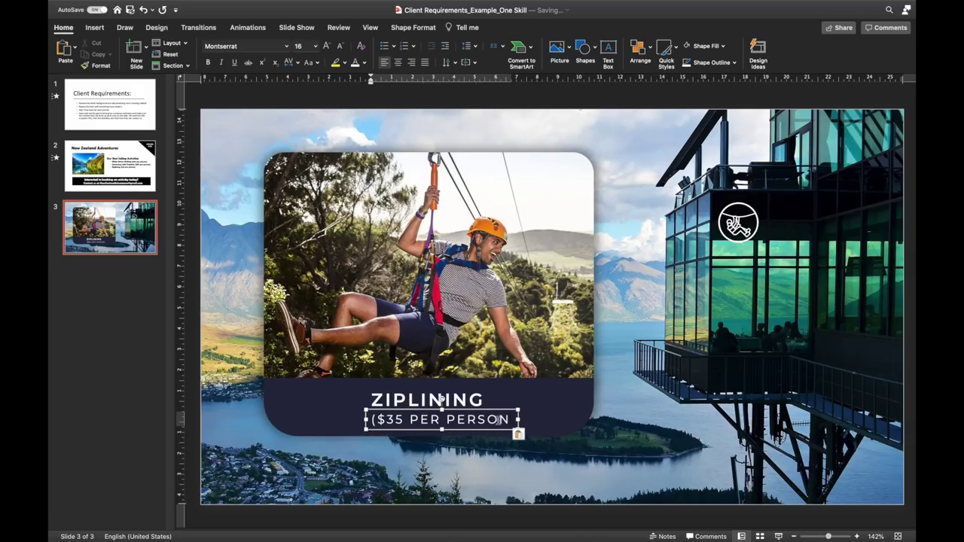
pyautogui.click(380, 418)
pyautogui.press('BackSpace')
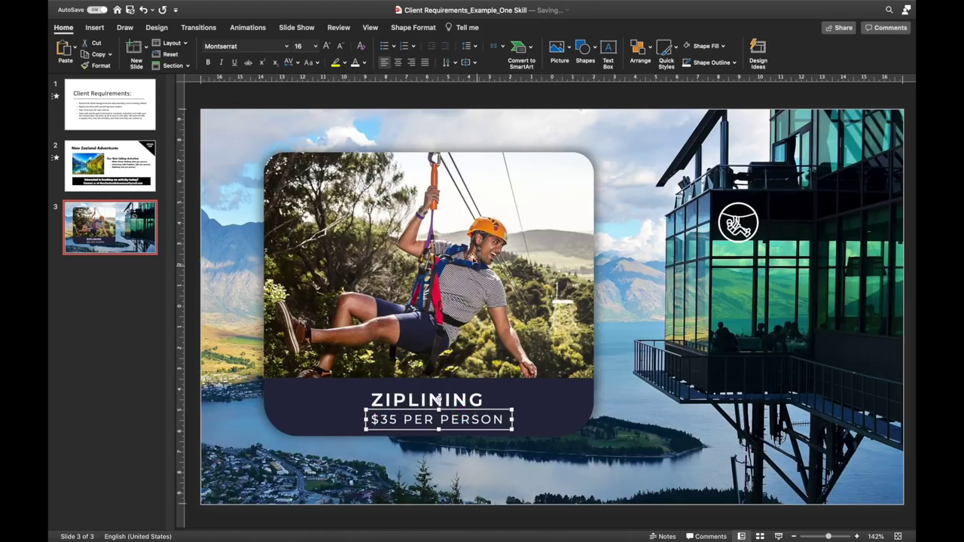
# Group the zipline picture, navy band, title and price text into one card
pyautogui.scroll(-3, 483, 392)
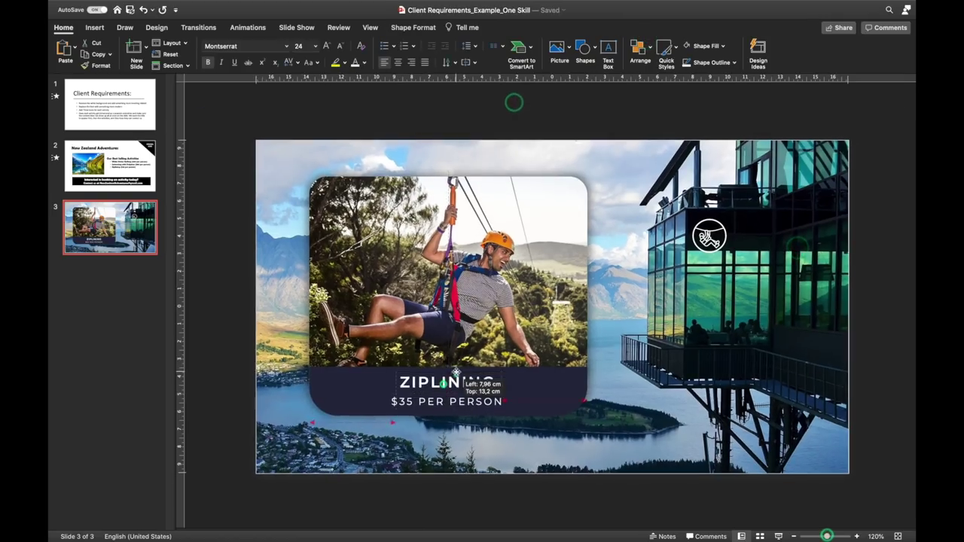
pyautogui.click(217, 204)
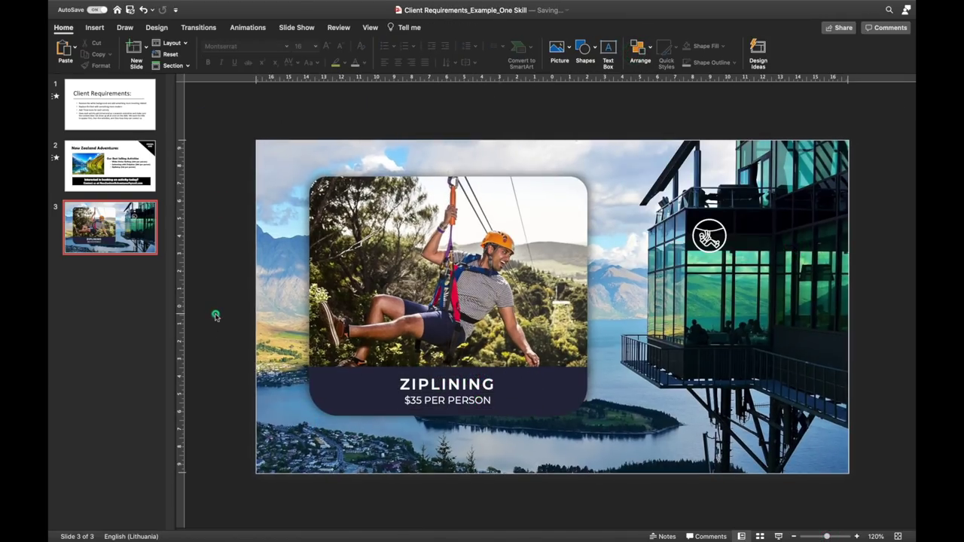
pyautogui.moveTo(232, 110); pyautogui.dragTo(616, 446)
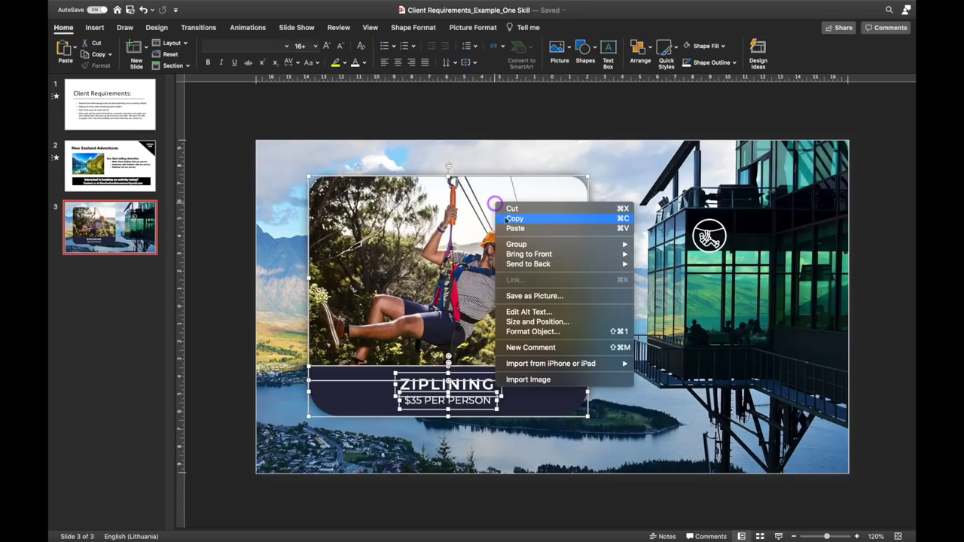
pyautogui.click(654, 246)
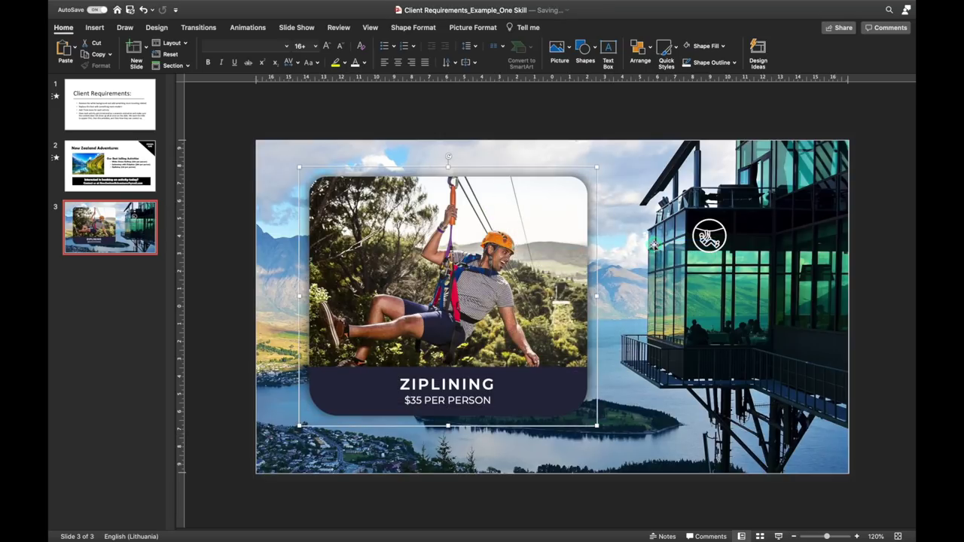
# Show the list of slide objects, rename the new card group as "Zip line card" and deselect it
pyautogui.click(640, 48)
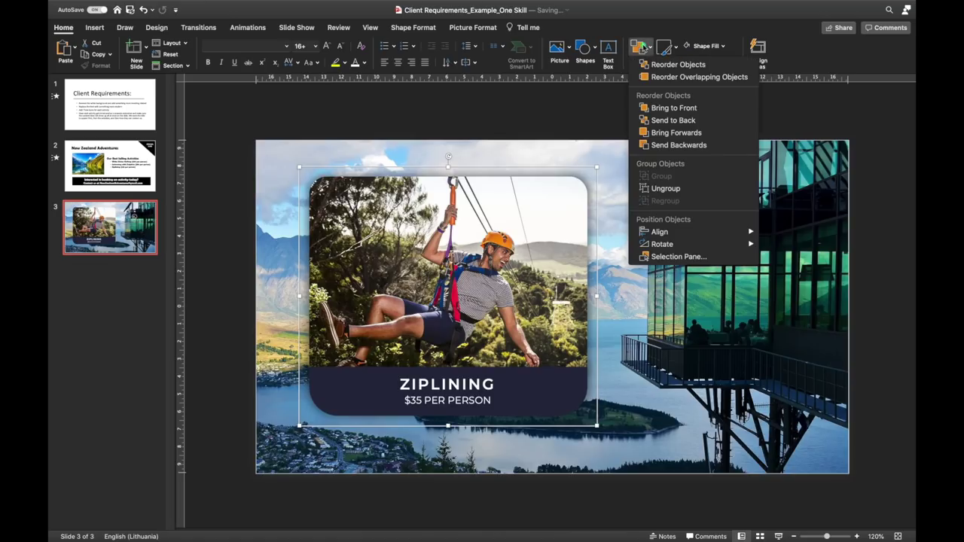
pyautogui.click(676, 257)
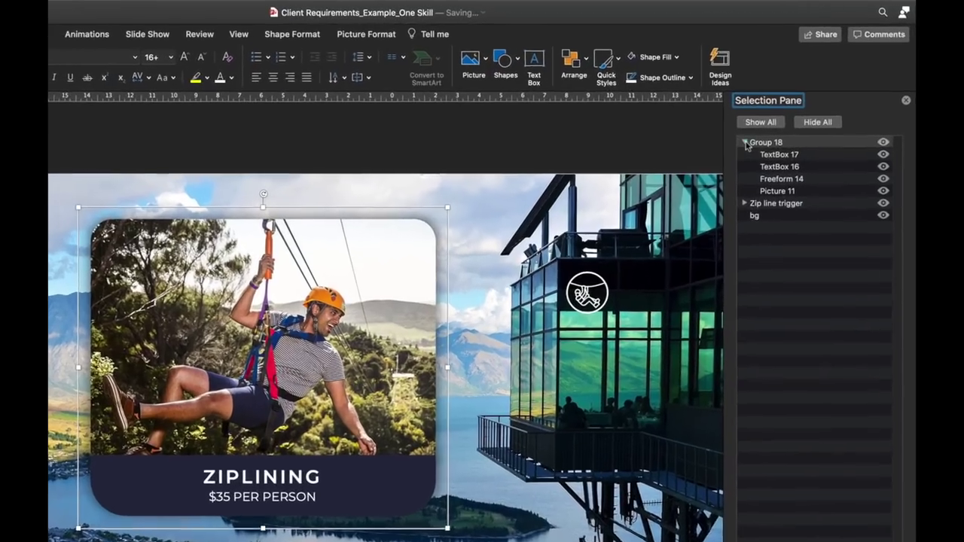
pyautogui.click(778, 115)
pyautogui.click(800, 115)
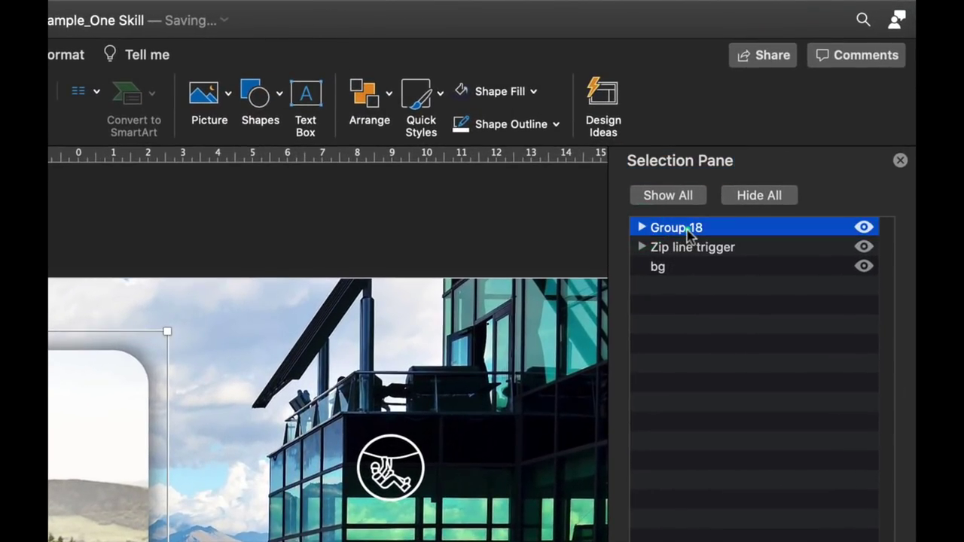
pyautogui.doubleClick(687, 232)
pyautogui.write('Zip line card')
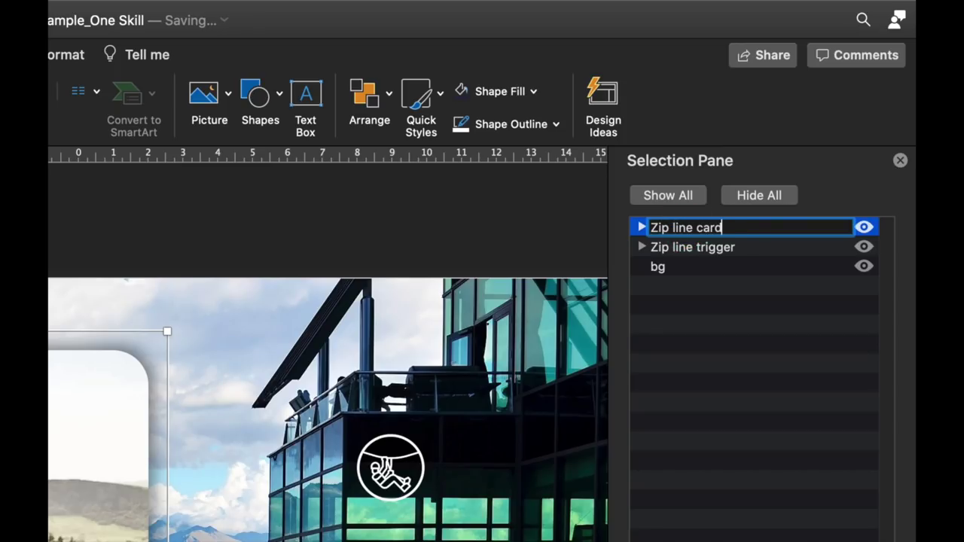
pyautogui.press('Return')
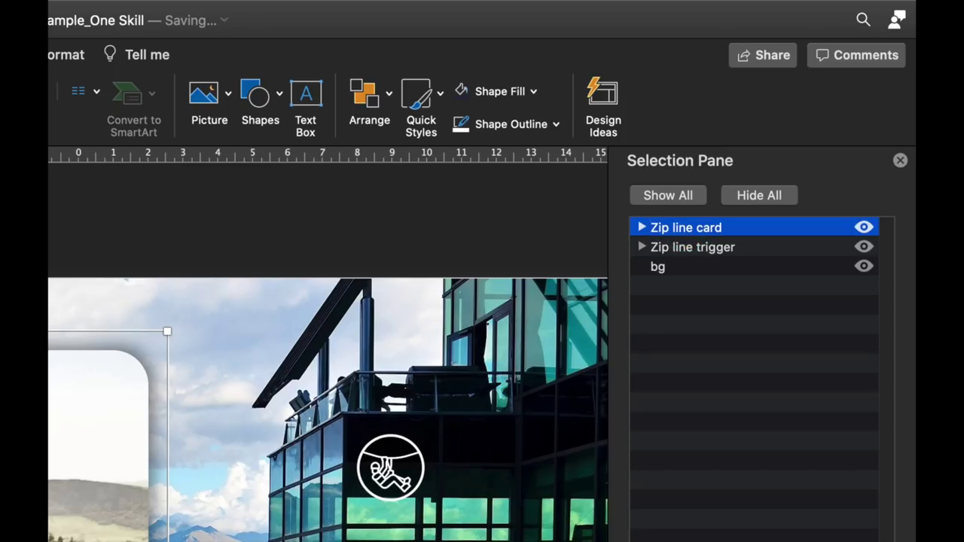
pyautogui.click(459, 226)
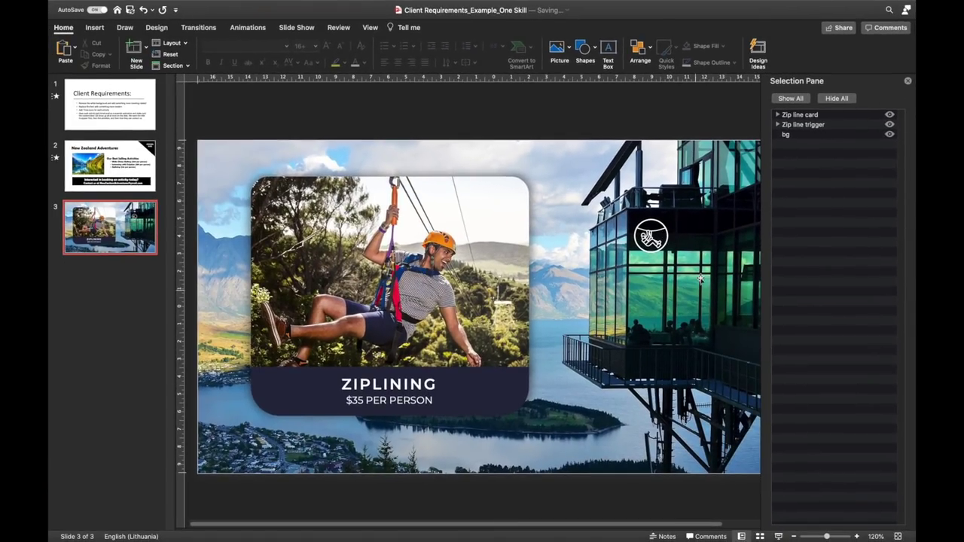
# Preview slide 3 as a slide show and try the zipline trigger icon
pyautogui.click(776, 536)
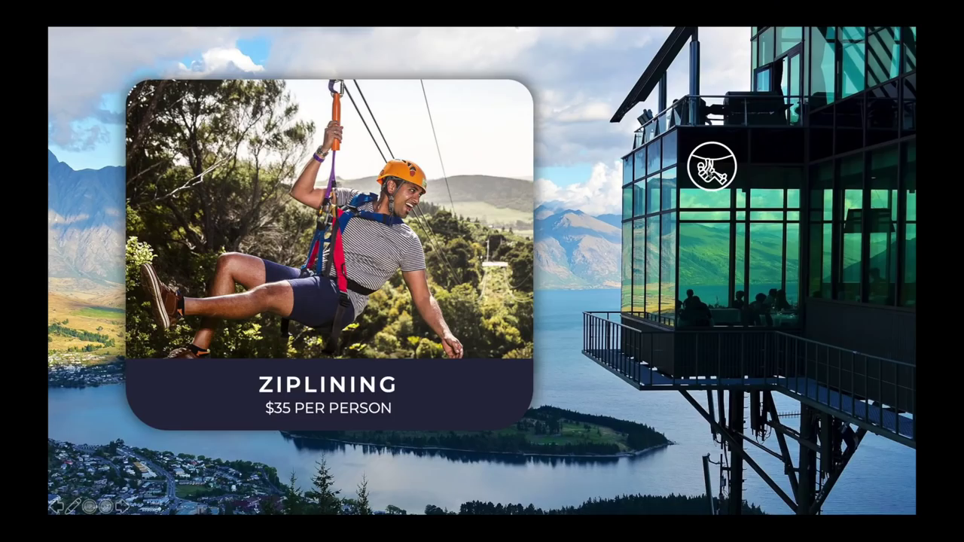
pyautogui.click(711, 172)
pyautogui.press('Left')
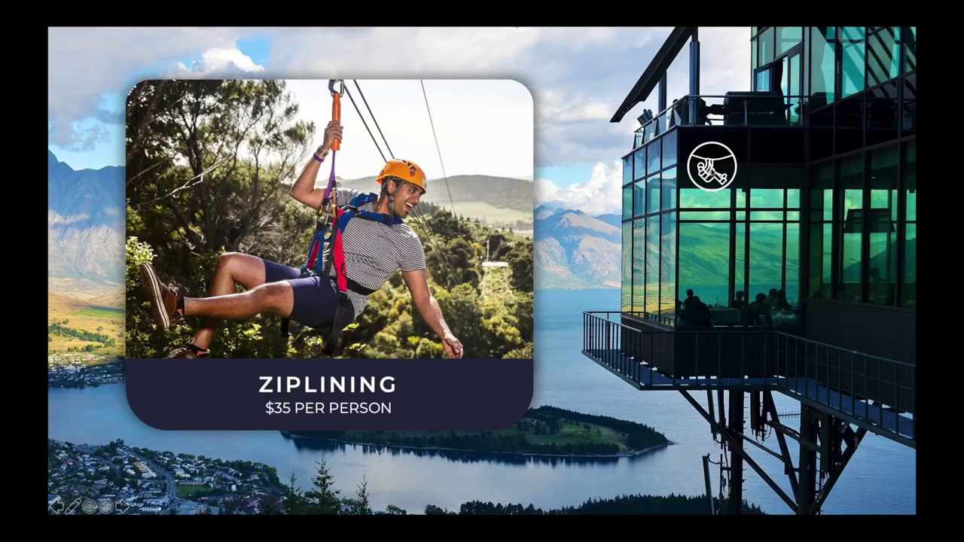
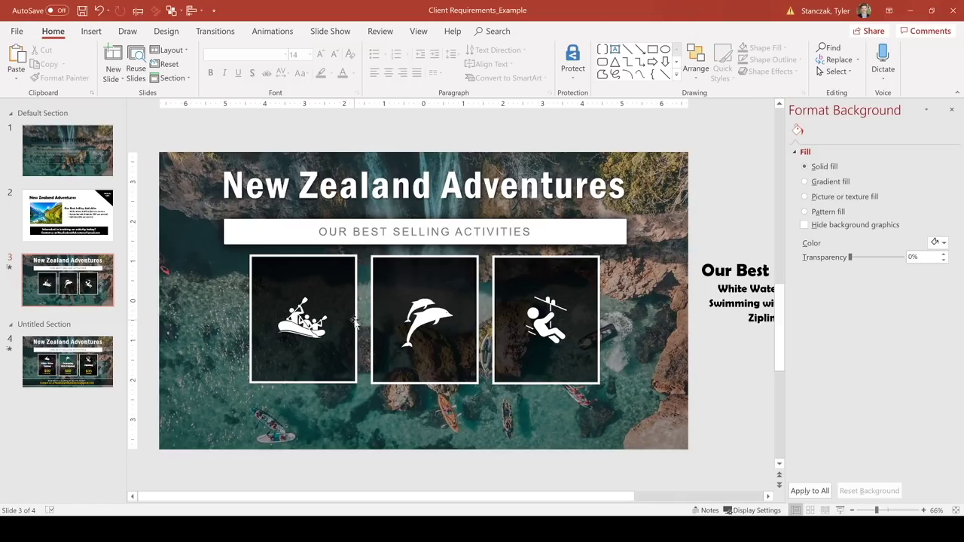
# Examine the three icon tiles, activity photos and activity price list on slide 3 of the Client Requirements_Example presentation
pyautogui.click(302, 282)
pyautogui.click(422, 286)
pyautogui.click(545, 309)
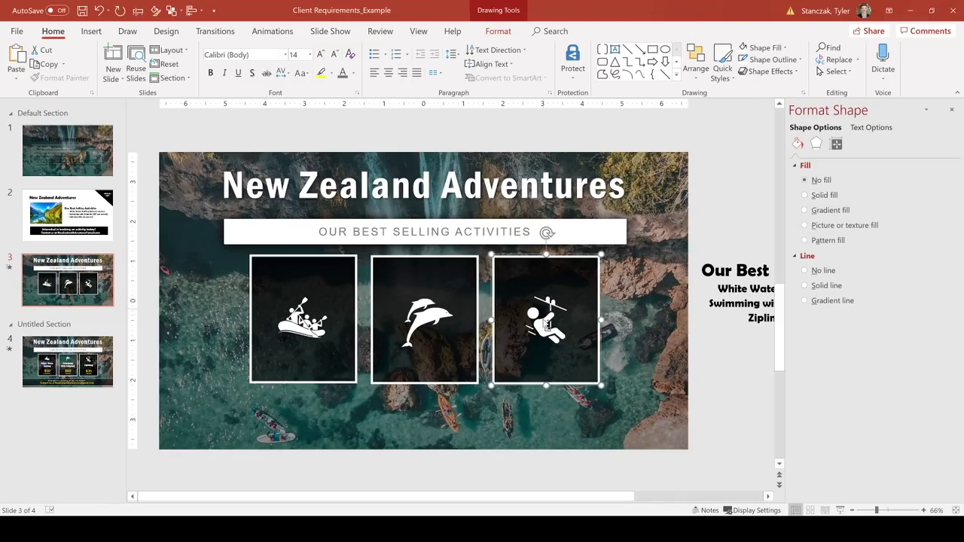
pyautogui.keyDown('ctrl'); pyautogui.scroll(-2, 545, 323); pyautogui.keyUp('ctrl')
pyautogui.click(685, 398)
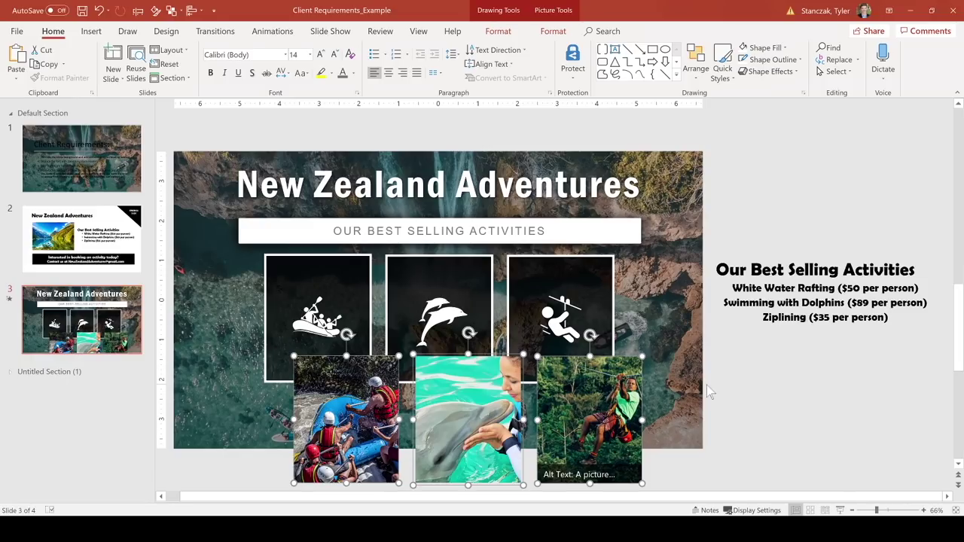
pyautogui.click(706, 385)
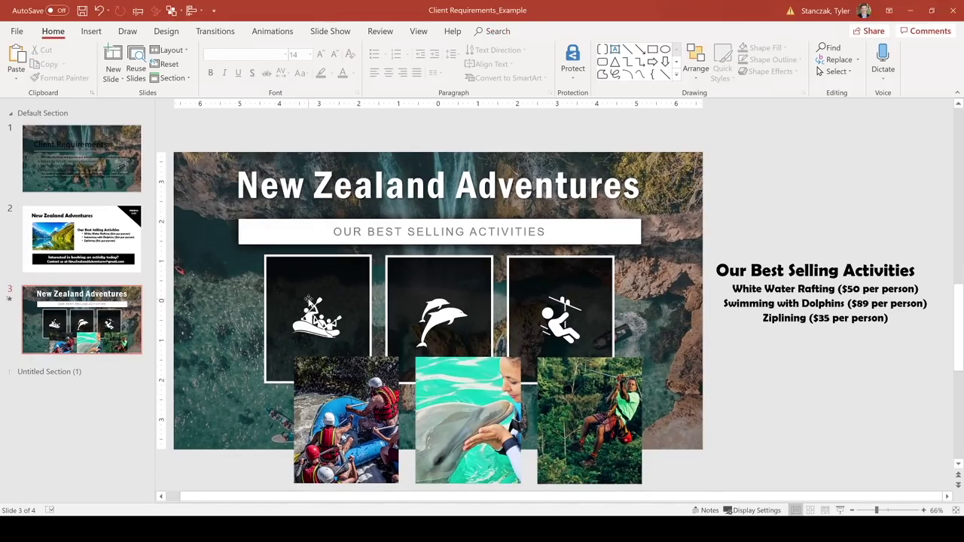
pyautogui.click(351, 416)
pyautogui.click(548, 409)
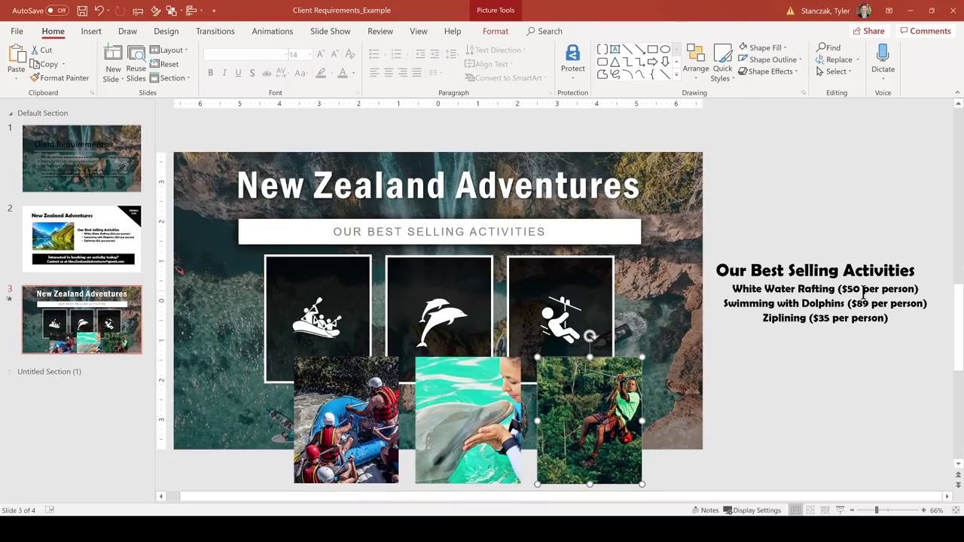
pyautogui.click(781, 284)
pyautogui.moveTo(734, 289); pyautogui.dragTo(834, 289)
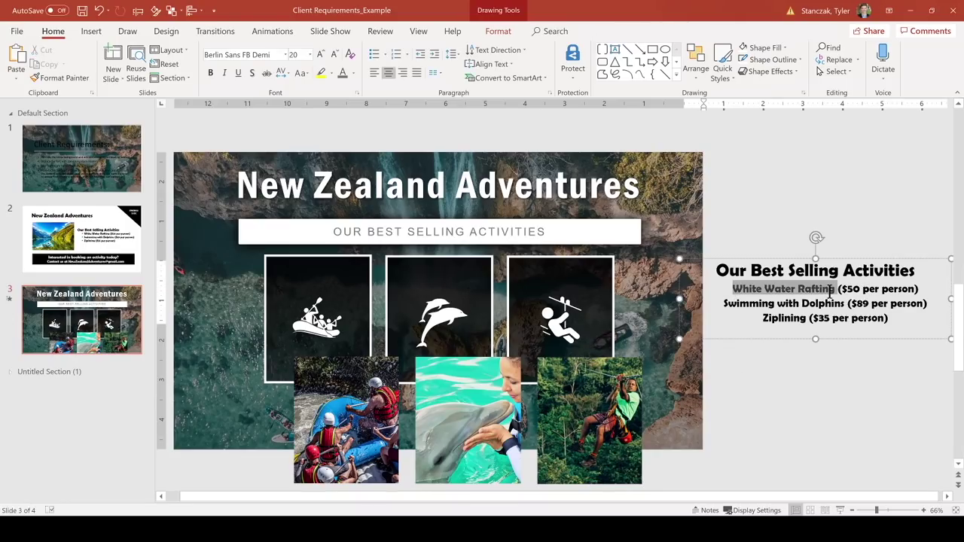
pyautogui.press('Escape')
pyautogui.press('Escape')
# Duplicate the rafting, dolphin and zipline icon tiles and place the copies in a row below the slide
pyautogui.click(360, 310)
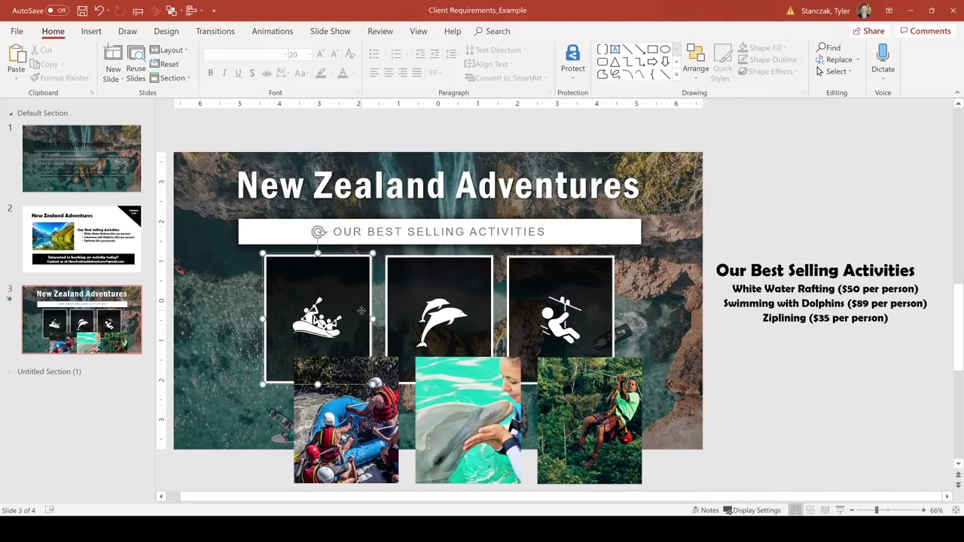
pyautogui.keyDown('shift'); pyautogui.click(409, 276); pyautogui.keyUp('shift')
pyautogui.keyDown('shift'); pyautogui.click(532, 284); pyautogui.keyUp('shift')
pyautogui.hotkey('ctrl', 'c')
pyautogui.hotkey('ctrl', 'v')
pyautogui.rightClick(634, 344)
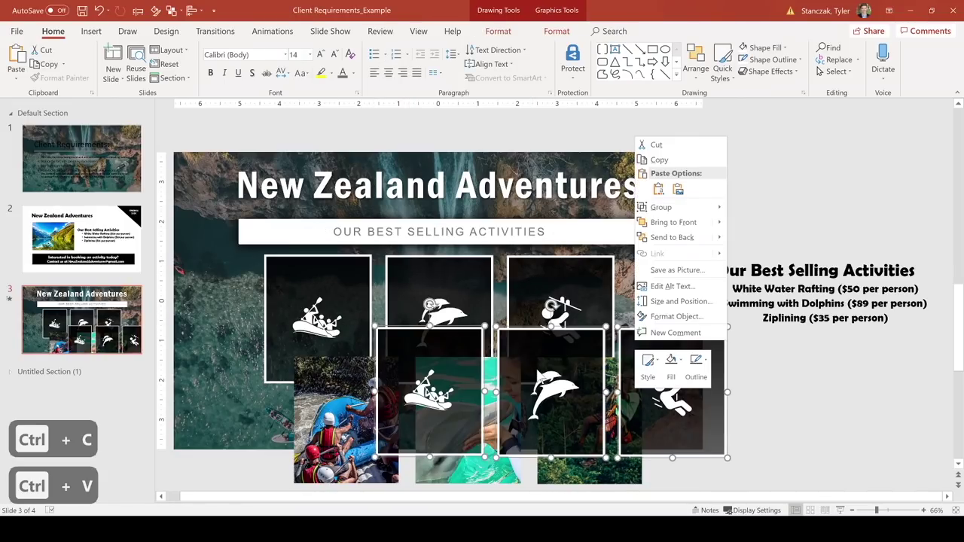
pyautogui.press('Escape')
pyautogui.scroll(-2, 757, 403)
pyautogui.moveTo(653, 345); pyautogui.dragTo(559, 460)
pyautogui.scroll(-1, 561, 452)
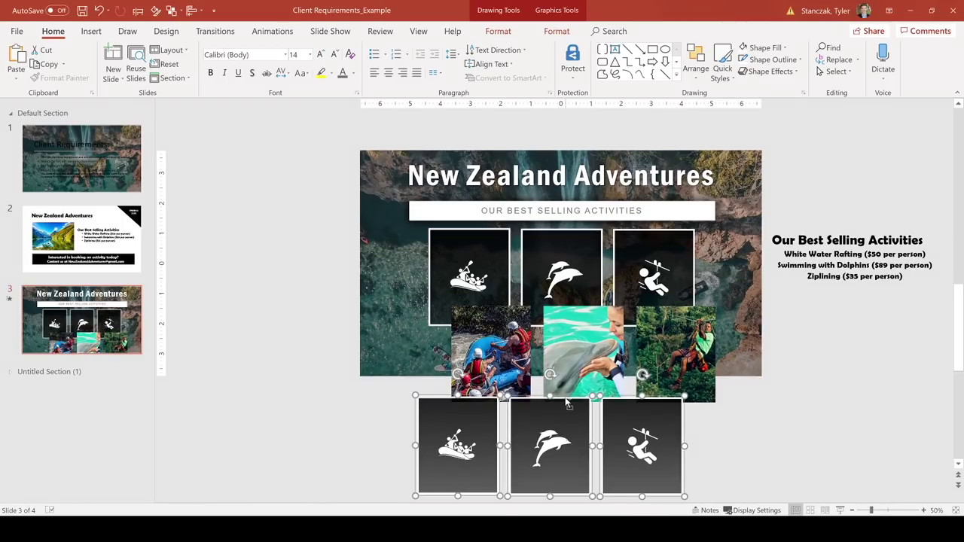
# Move the rafting, dolphin and zipline photos together off the slide, in line beside the copied icon tiles
pyautogui.click(489, 354)
pyautogui.keyDown('shift'); pyautogui.click(588, 354); pyautogui.keyUp('shift')
pyautogui.keyDown('shift'); pyautogui.click(685, 354); pyautogui.keyUp('shift')
pyautogui.moveTo(686, 354); pyautogui.dragTo(916, 438)
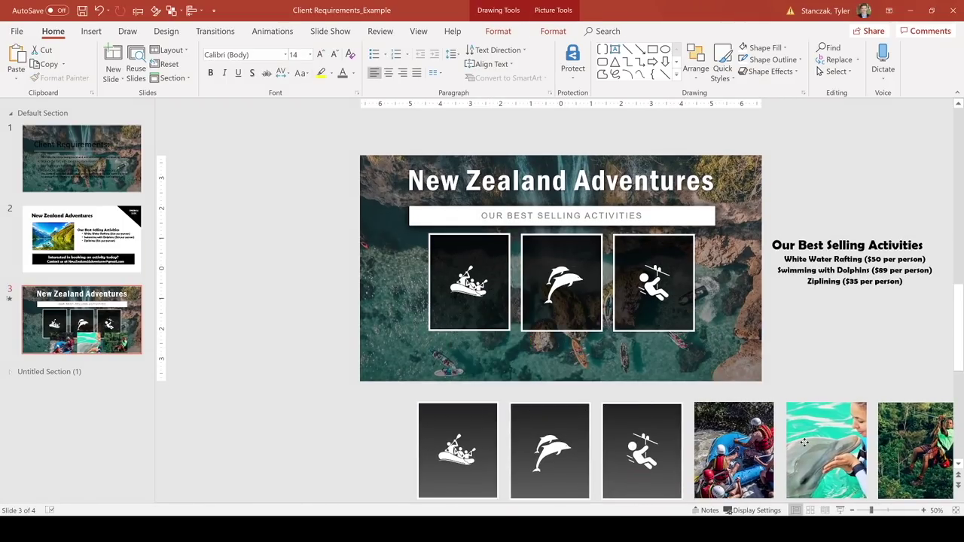
# Shrink the rafting, dolphin and zipline icons on the copied tiles and move them to the upper part of each tile
pyautogui.click(448, 446)
pyautogui.scroll(1, 449, 446)
pyautogui.scroll(-1, 442, 443)
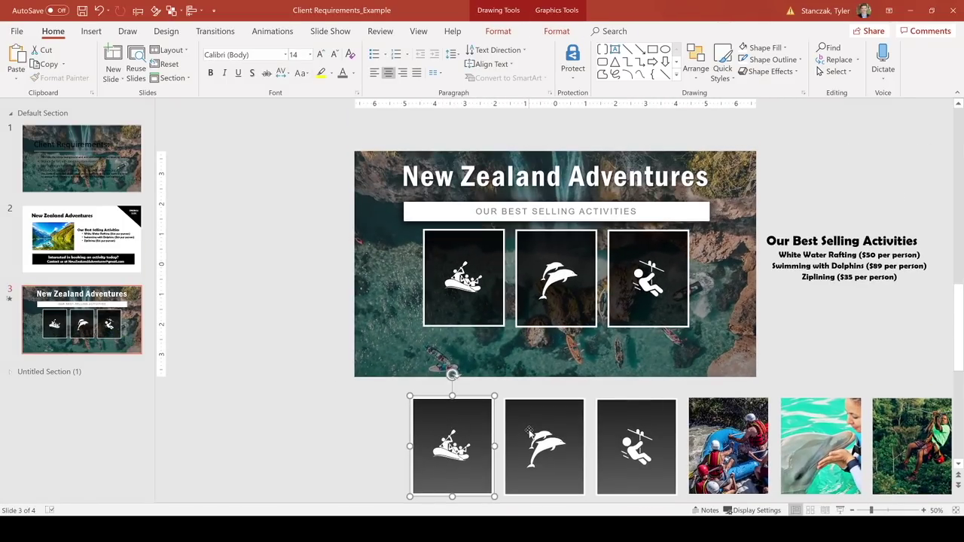
pyautogui.keyDown('shift'); pyautogui.click(529, 431); pyautogui.keyUp('shift')
pyautogui.keyDown('shift'); pyautogui.click(636, 433); pyautogui.keyUp('shift')
pyautogui.press('Escape')
pyautogui.doubleClick(452, 451)
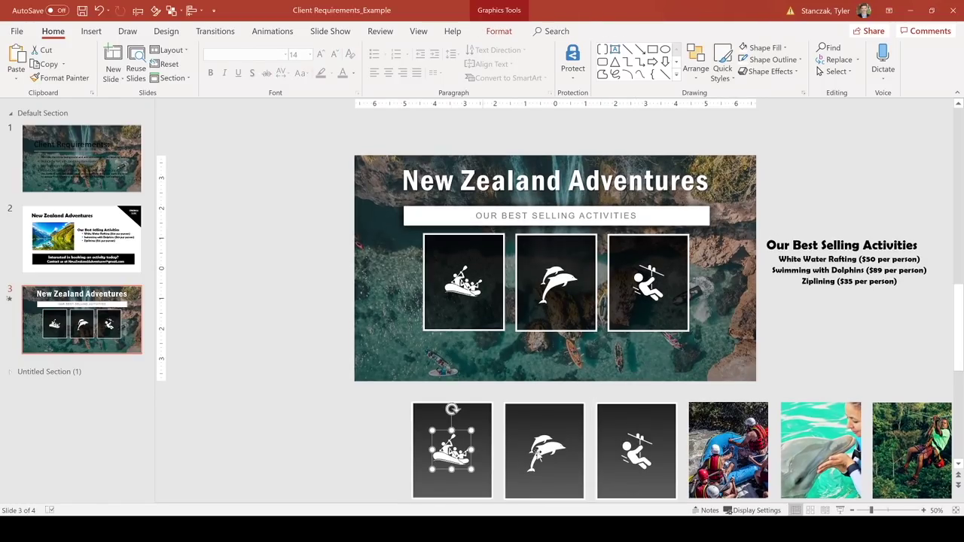
pyautogui.keyDown('shift'); pyautogui.click(544, 450); pyautogui.keyUp('shift')
pyautogui.keyDown('shift'); pyautogui.click(635, 452); pyautogui.keyUp('shift')
pyautogui.keyDown('shift'); pyautogui.click(637, 452); pyautogui.keyUp('shift')
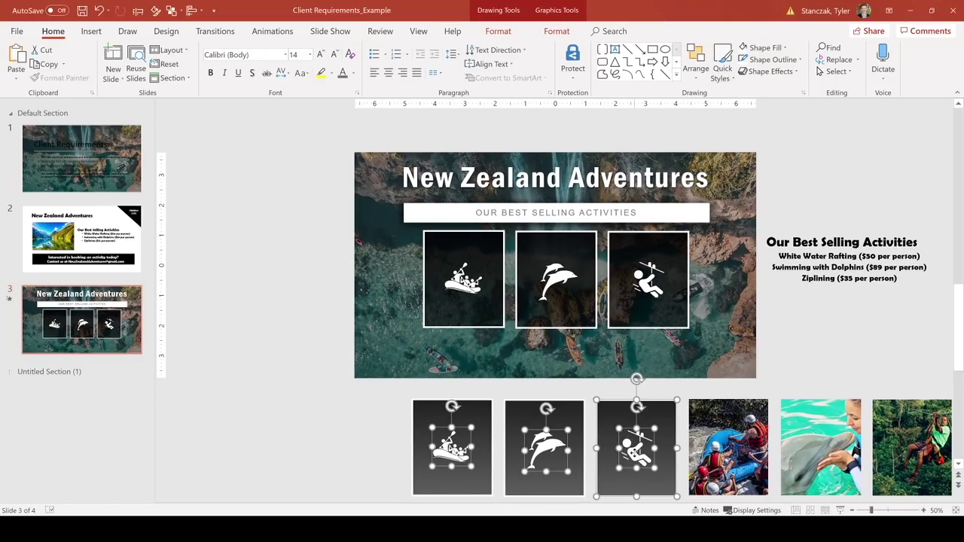
pyautogui.scroll(5, 665, 419)
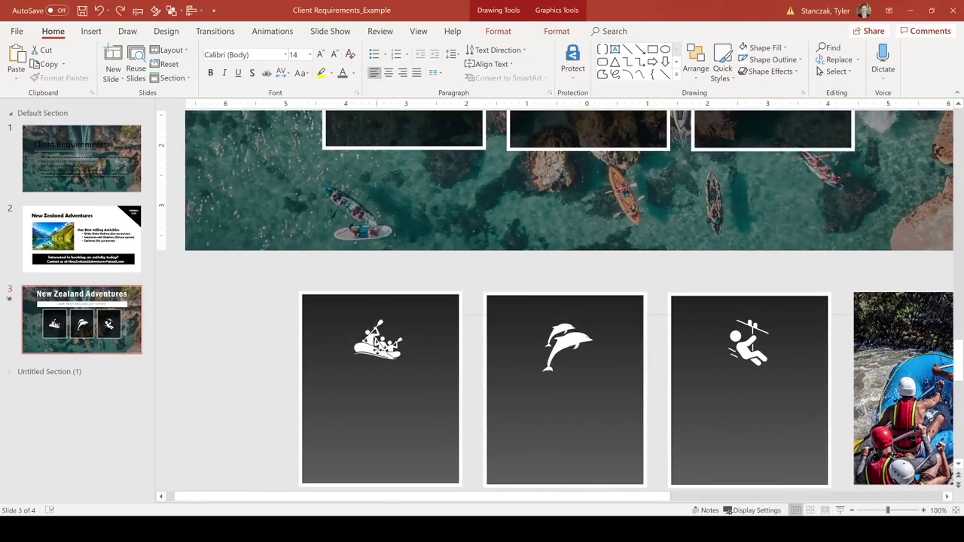
# Move the rafting, dolphin and zipline photos together onto their matching copied icon tiles
pyautogui.scroll(-7, 692, 439)
pyautogui.click(692, 440)
pyautogui.keyDown('shift'); pyautogui.click(737, 433); pyautogui.keyUp('shift')
pyautogui.keyDown('shift'); pyautogui.click(802, 431); pyautogui.keyUp('shift')
pyautogui.moveTo(683, 439); pyautogui.dragTo(507, 435)
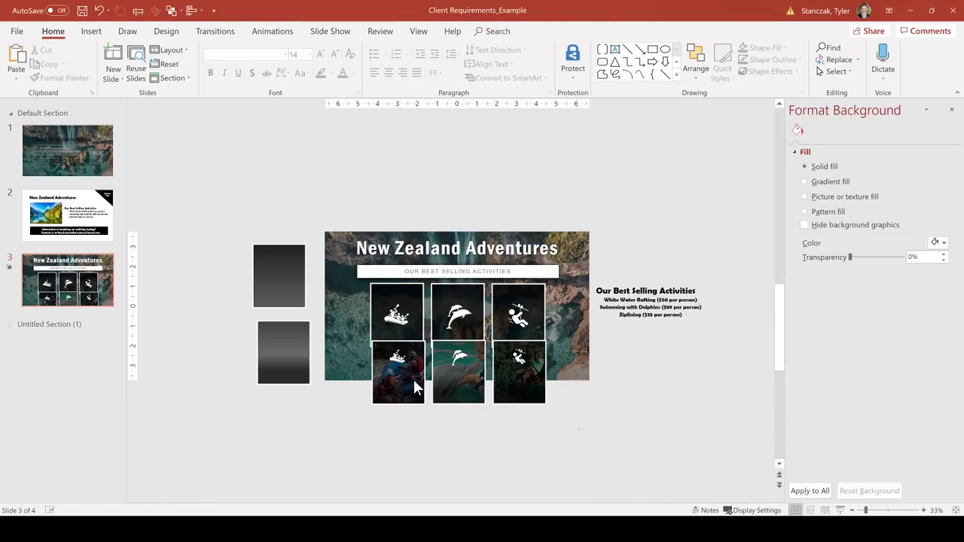
# Group each activity photo with its tile and icon, making separate rafting, dolphin and zipline cards
pyautogui.moveTo(580, 429); pyautogui.dragTo(357, 335)
pyautogui.scroll(4, 481, 445)
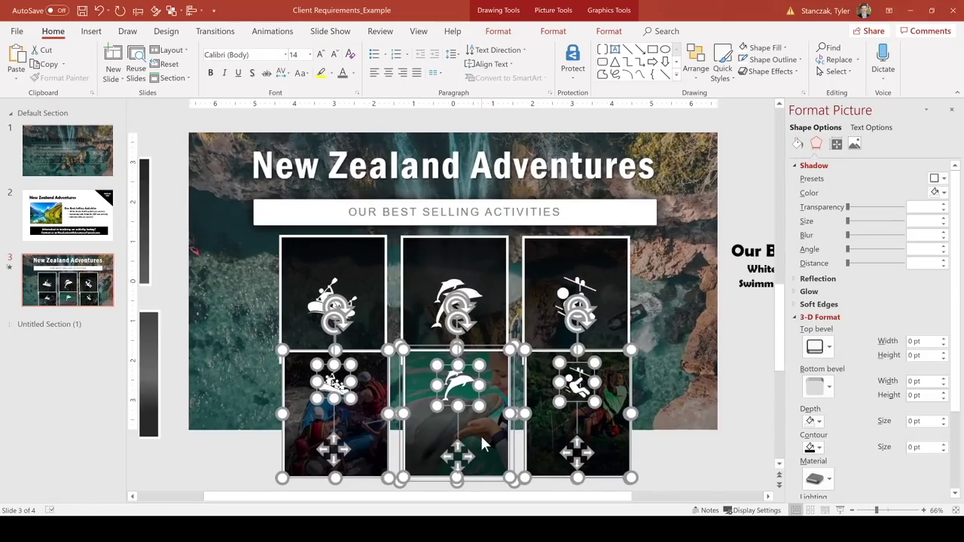
pyautogui.click(265, 488)
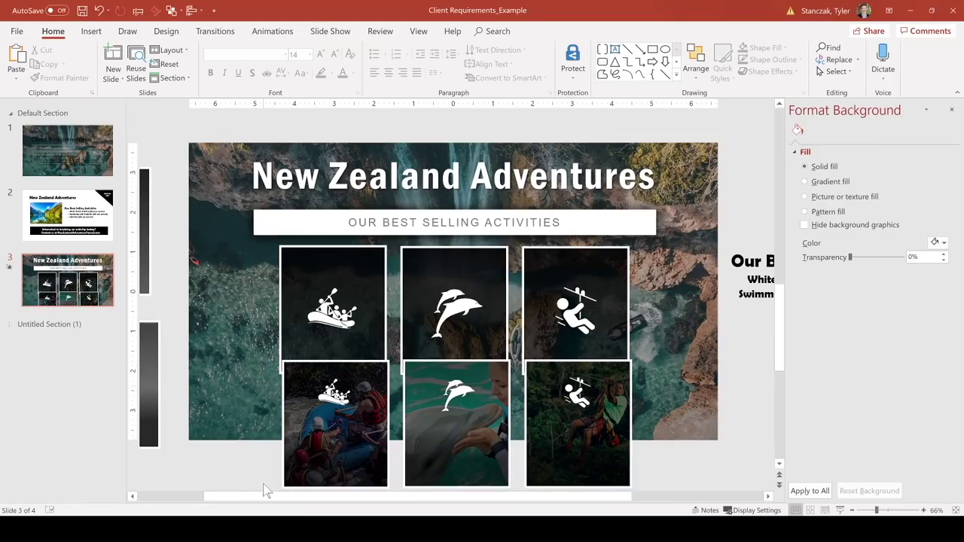
pyautogui.scroll(-2, 265, 489)
pyautogui.moveTo(303, 465); pyautogui.dragTo(416, 354)
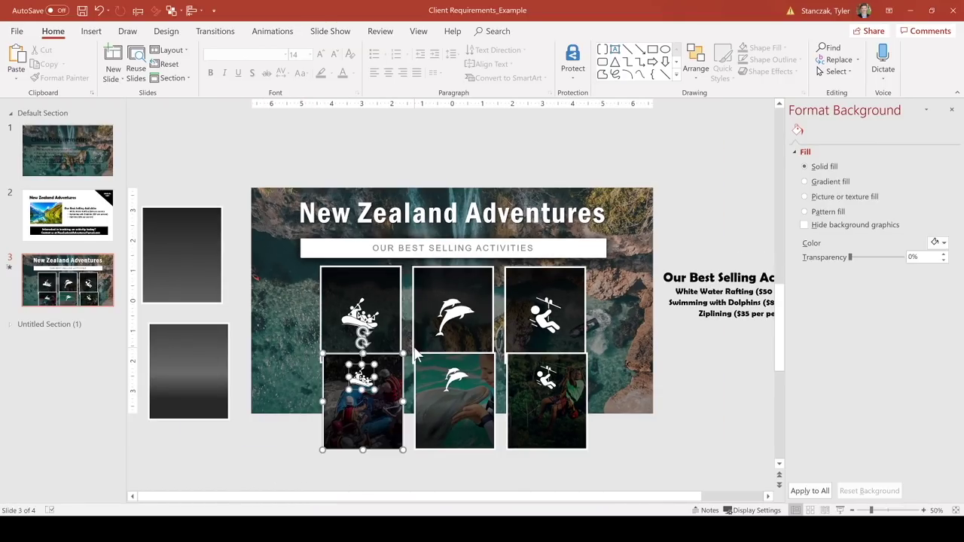
pyautogui.hotkey('ctrl', 'g')
pyautogui.click(412, 473)
pyautogui.moveTo(410, 462); pyautogui.dragTo(512, 341)
pyautogui.hotkey('ctrl', 'g')
pyautogui.moveTo(502, 478); pyautogui.dragTo(592, 325)
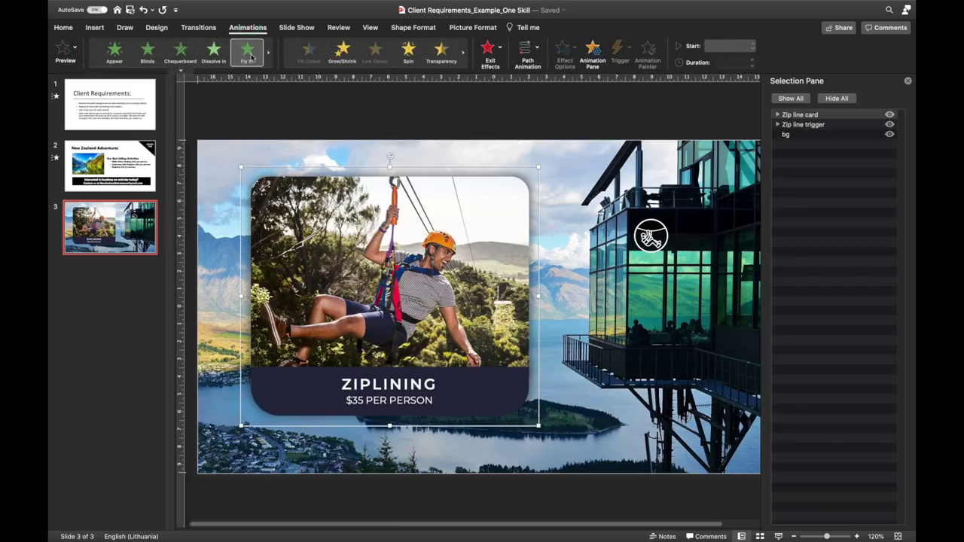
# Switch to the Client Requirements_Example_One Skill presentation, apply the Fly In entrance animation to the Zip line card and play it
pyautogui.click(250, 53)
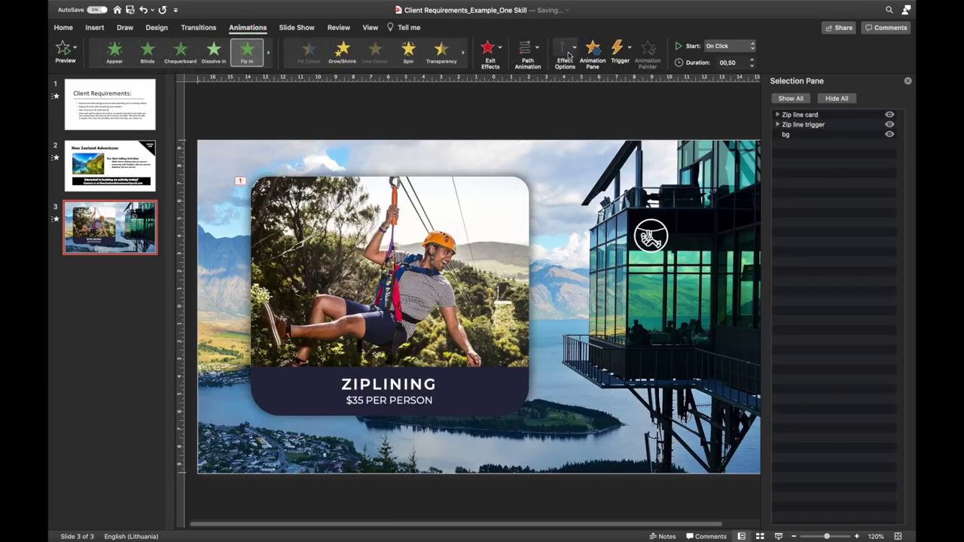
pyautogui.click(567, 56)
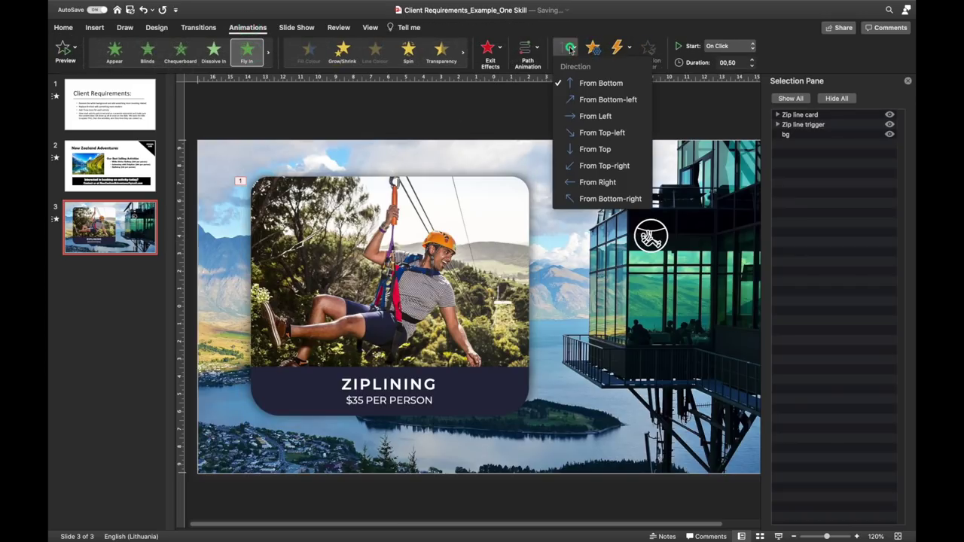
pyautogui.click(525, 101)
pyautogui.click(592, 54)
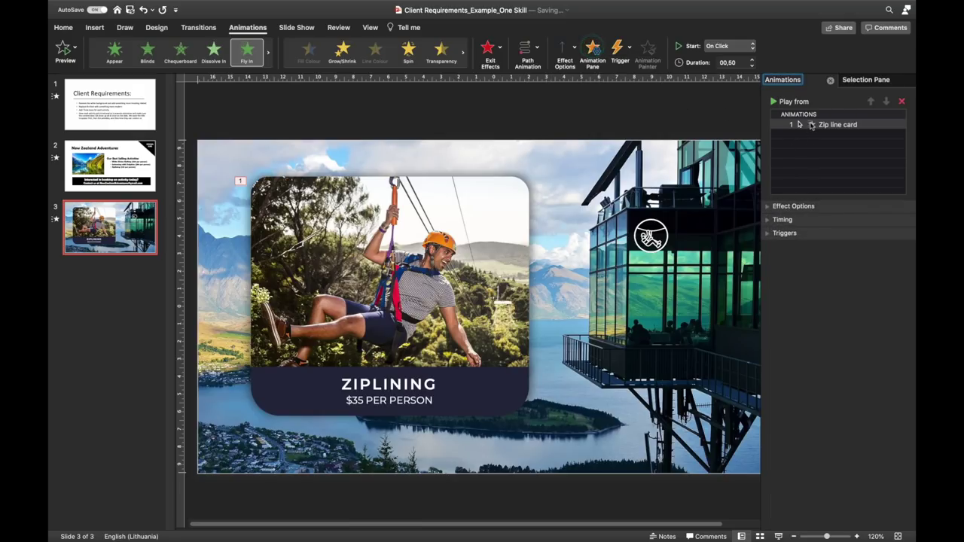
pyautogui.click(811, 124)
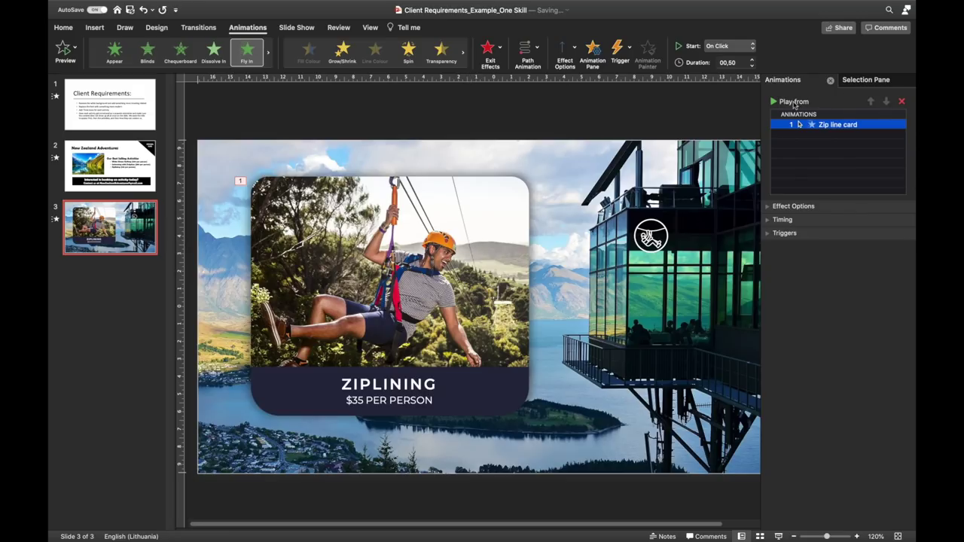
pyautogui.click(793, 102)
# Turn on Smooth End for the Zip line card's Fly In animation and play it back
pyautogui.click(769, 206)
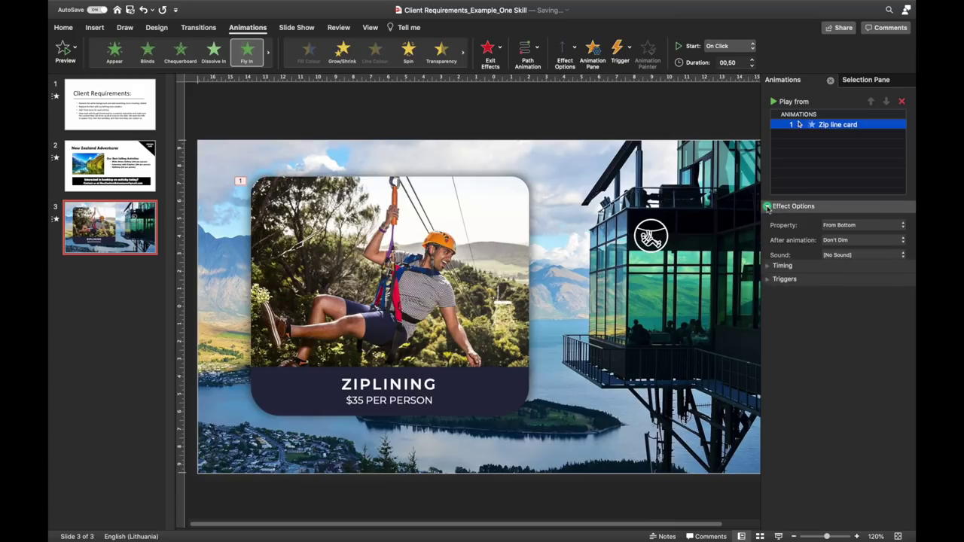
pyautogui.click(774, 280)
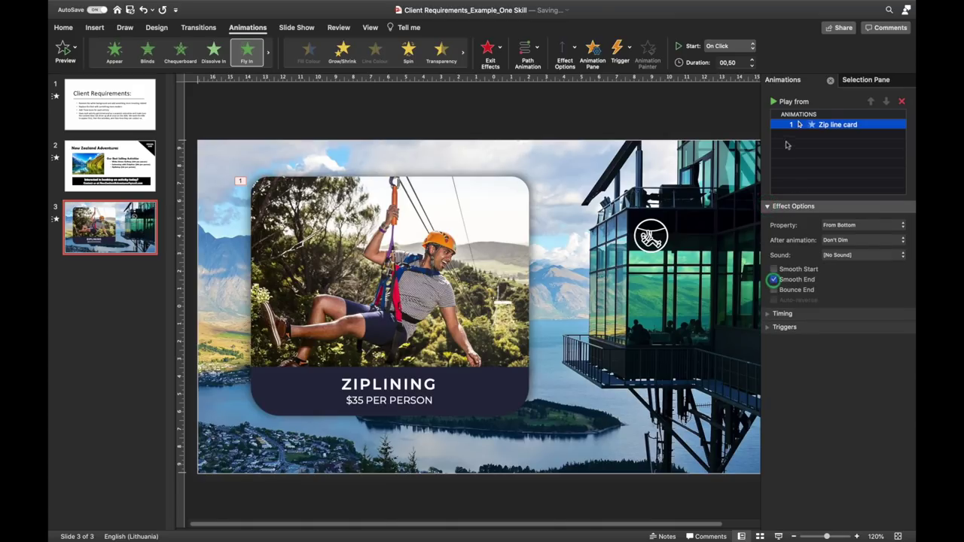
pyautogui.click(788, 101)
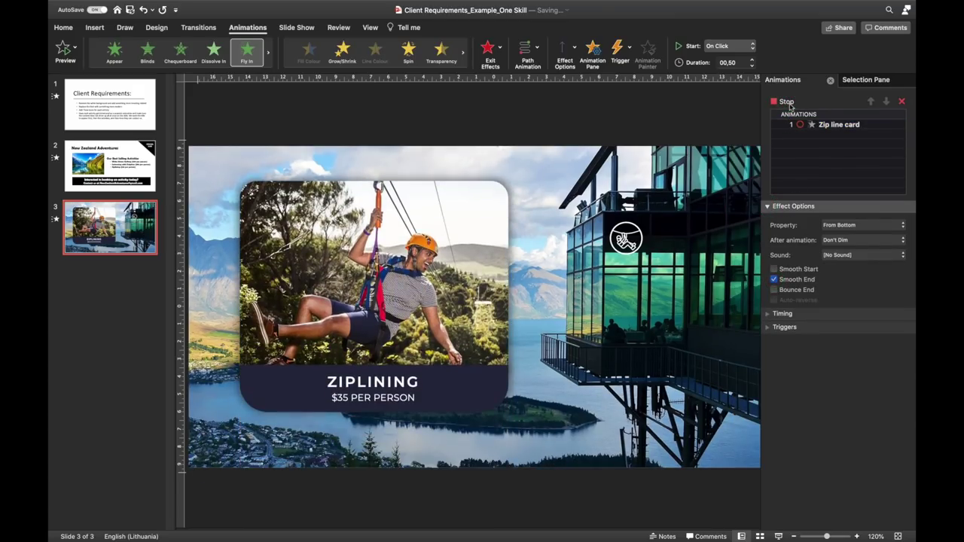
pyautogui.click(813, 126)
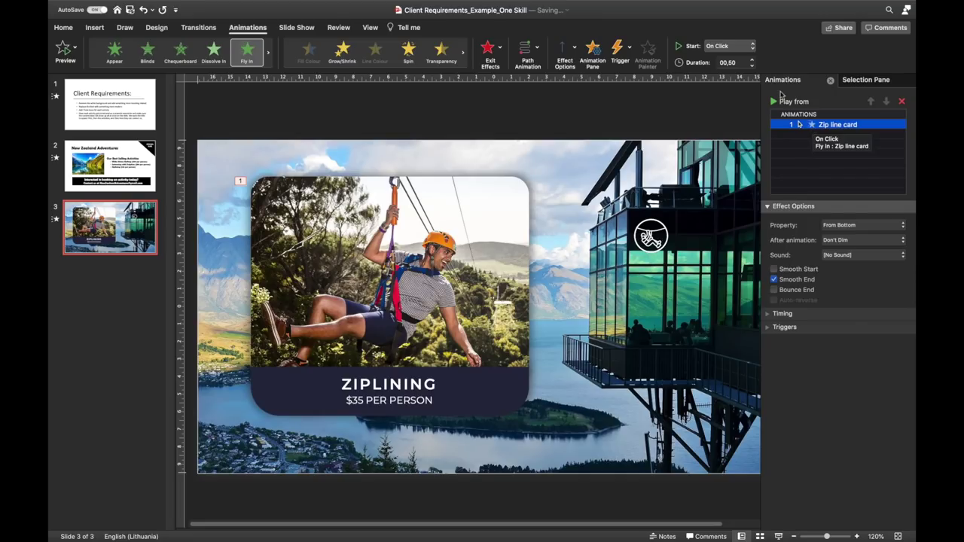
# Set the Zip line card's animation to start on click of the Zip line trigger
pyautogui.click(617, 49)
pyautogui.moveTo(649, 67)
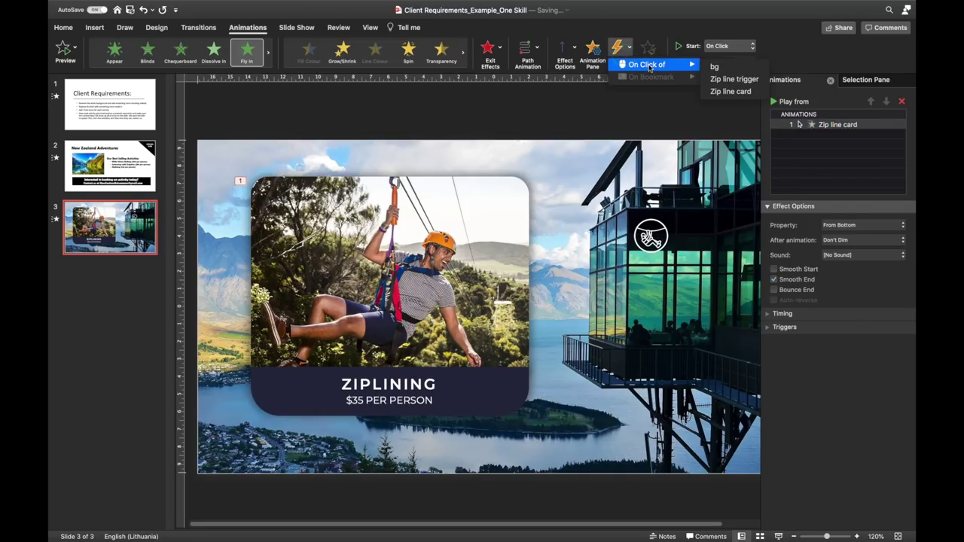
pyautogui.click(730, 80)
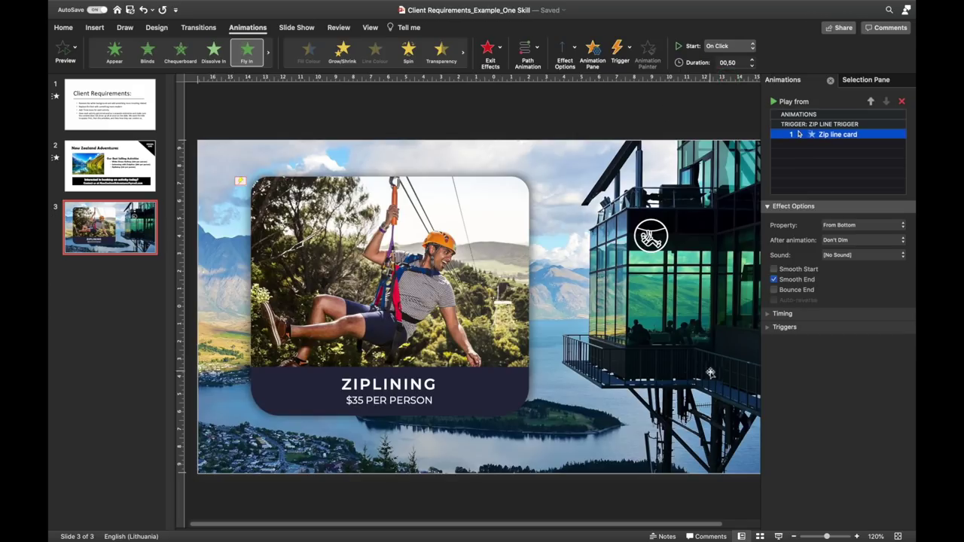
# Run slide 3 as a slide show and test advancing away from the zip line trigger icon
pyautogui.click(780, 535)
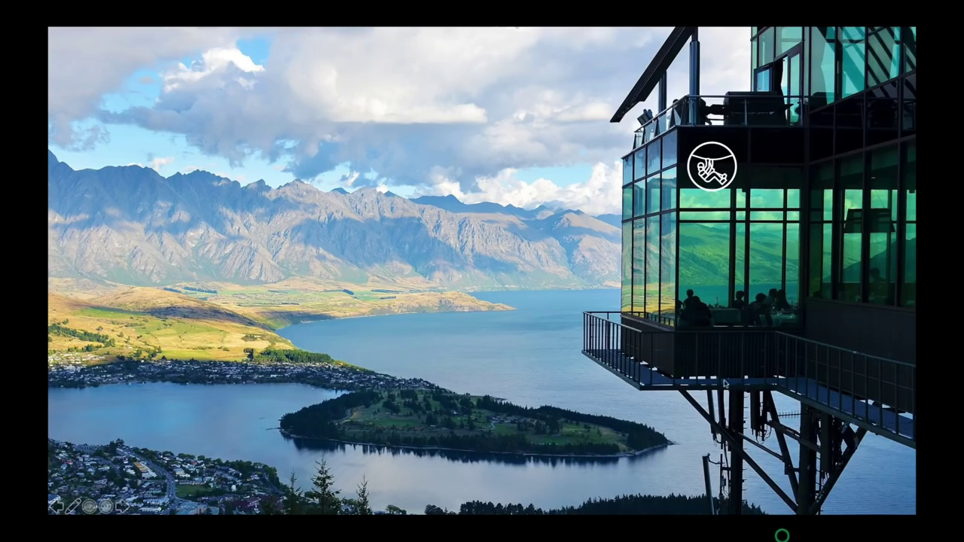
pyautogui.click(613, 295)
pyautogui.click(610, 293)
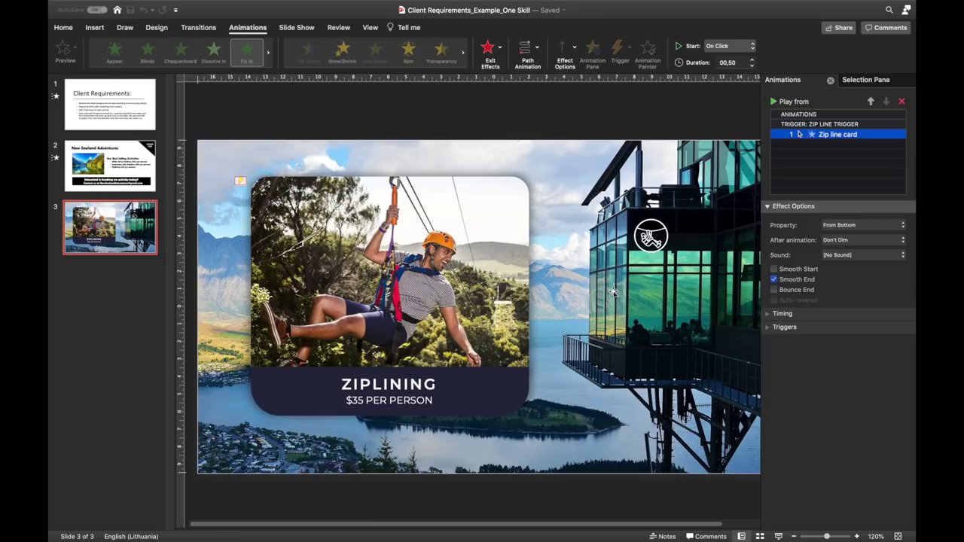
# Set the show type to Browsed at a kiosk (full screen), then test the zip line trigger icon in the slide show
pyautogui.click(321, 113)
pyautogui.click(370, 28)
pyautogui.click(300, 28)
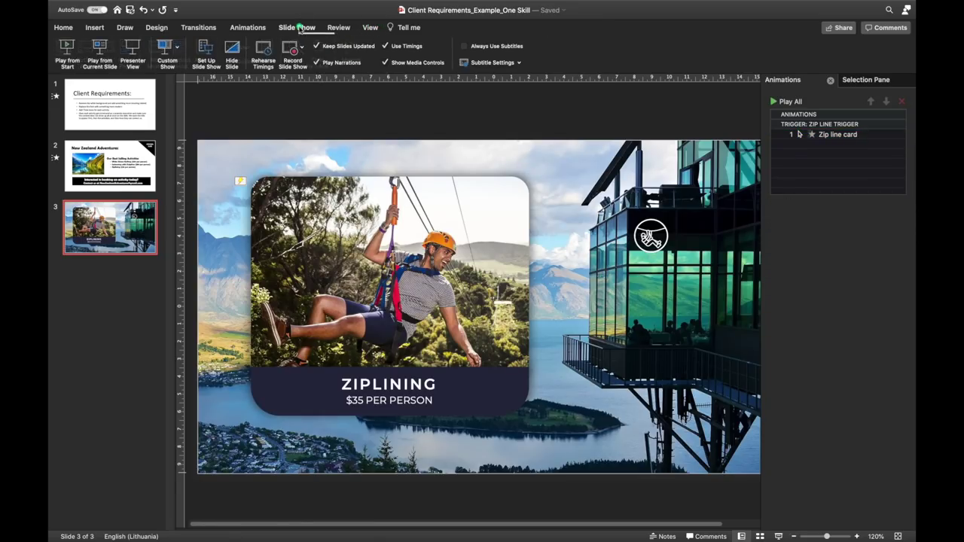
pyautogui.moveTo(291, 4)
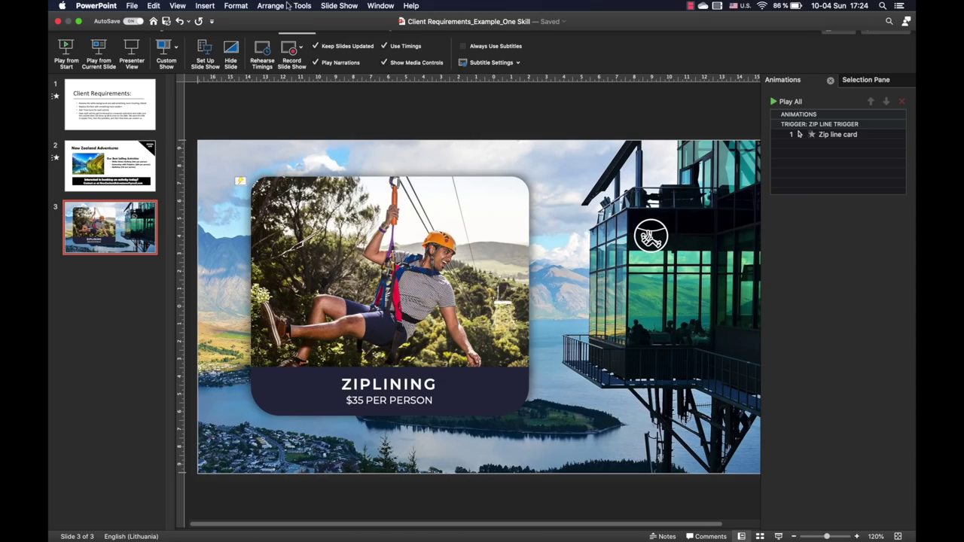
pyautogui.click(339, 5)
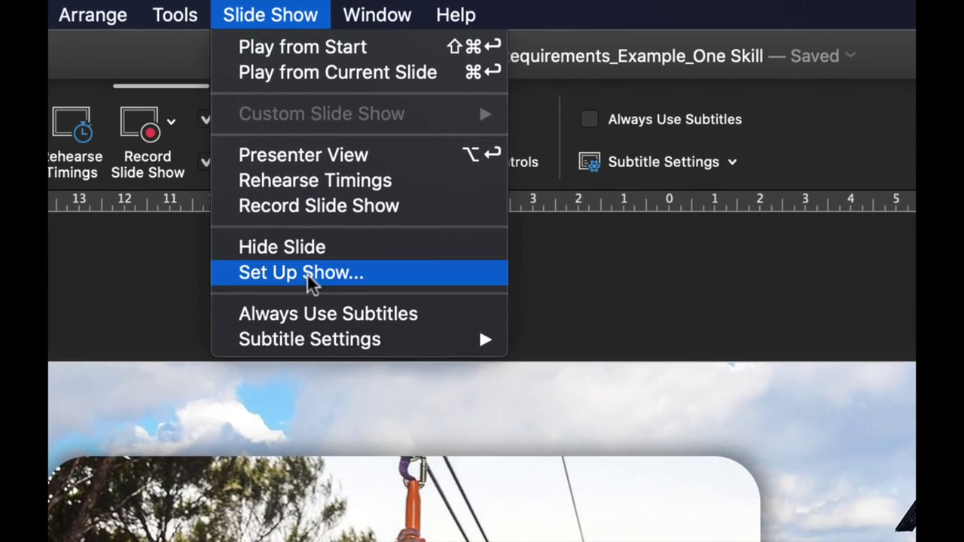
pyautogui.click(346, 133)
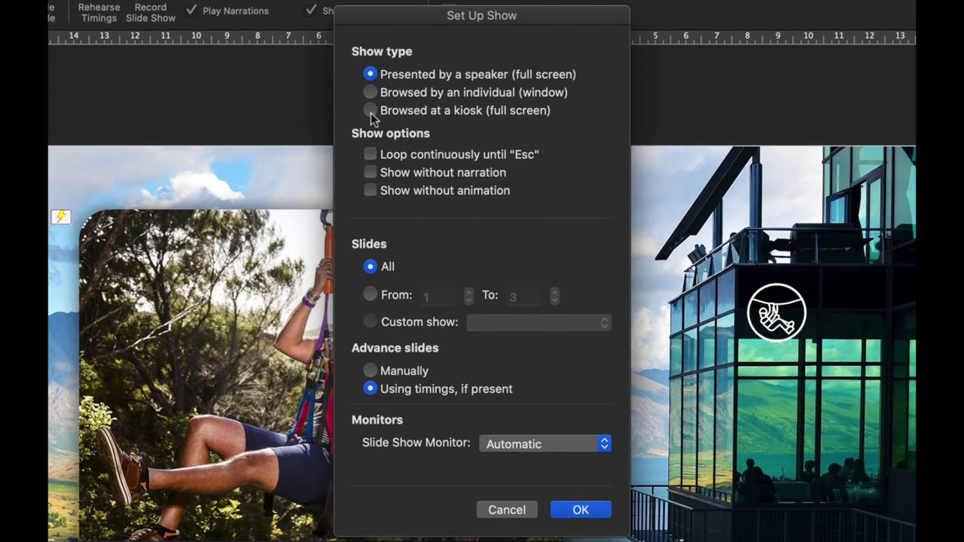
pyautogui.click(370, 111)
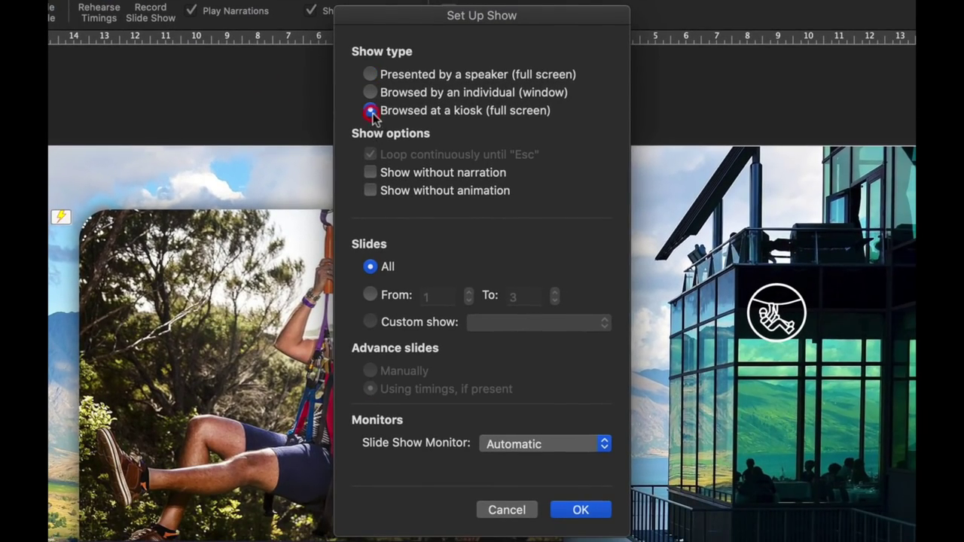
pyautogui.click(581, 511)
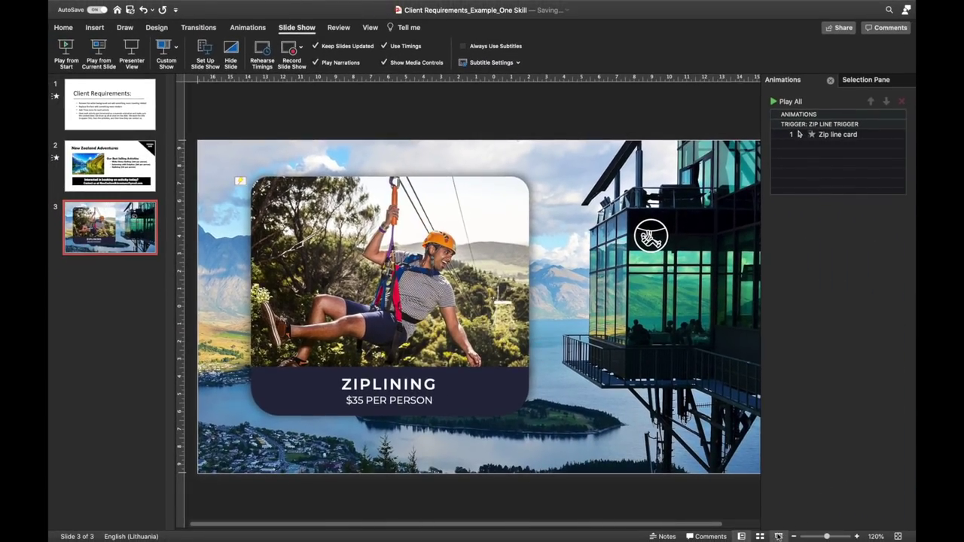
pyautogui.click(778, 537)
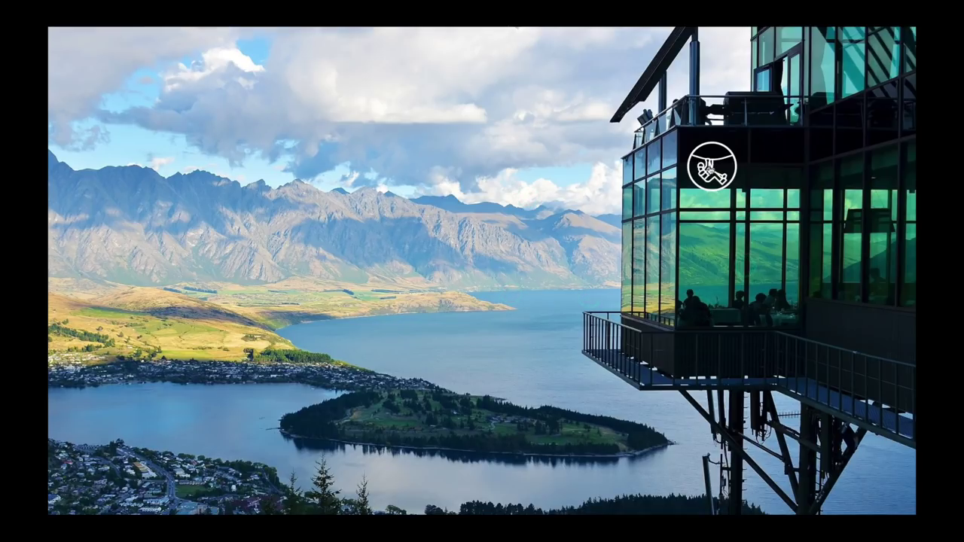
pyautogui.click(712, 167)
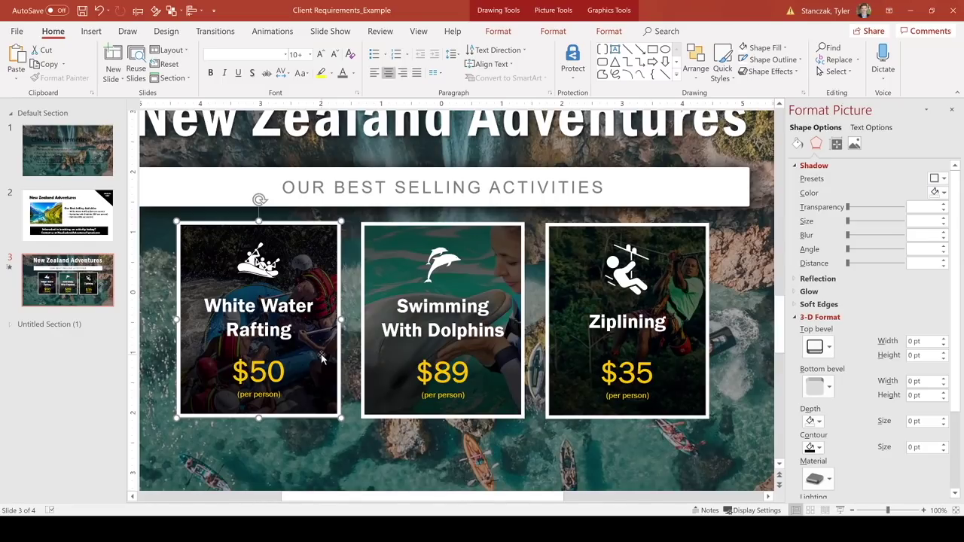
# In the Client Requirements_Example presentation, examine the fonts and sizes of the activity name and price on the rafting card
pyautogui.click(263, 371)
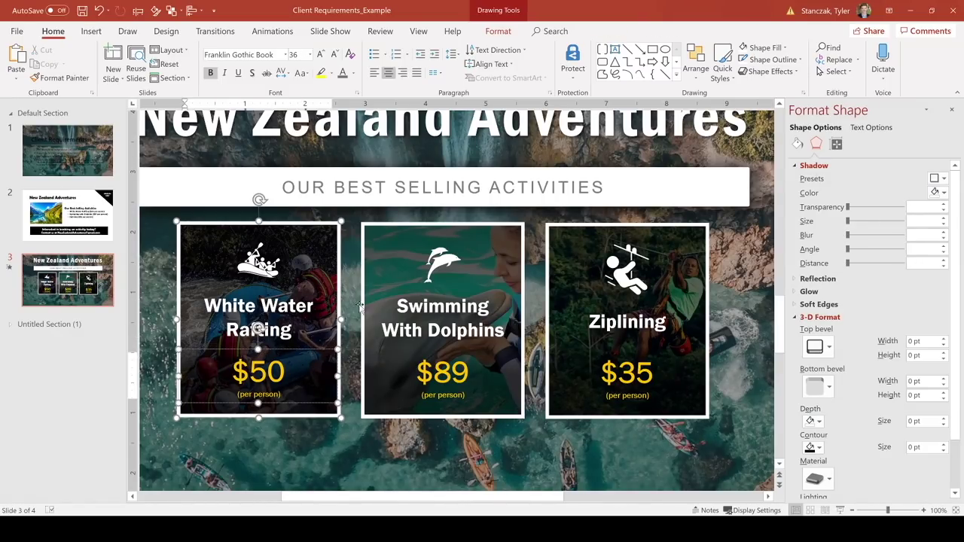
pyautogui.click(258, 327)
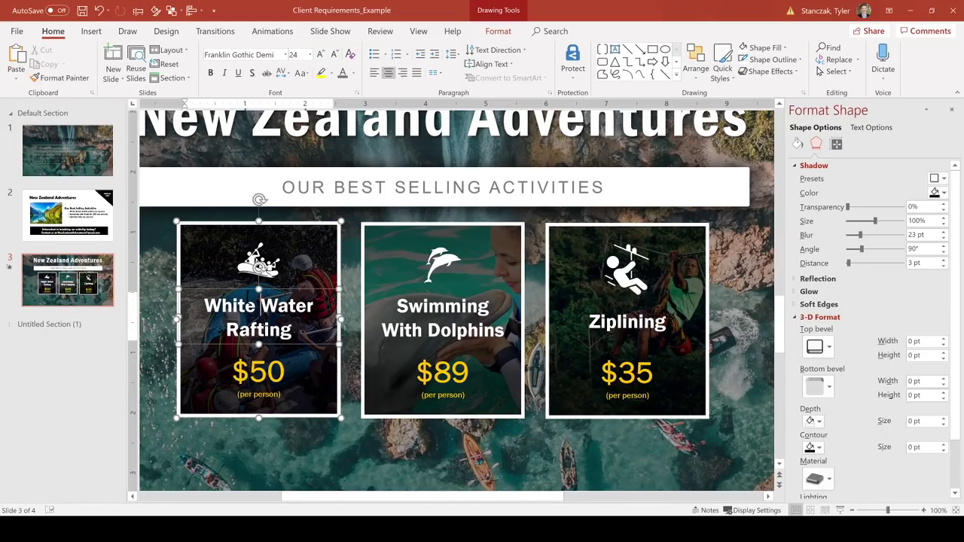
pyautogui.click(291, 58)
pyautogui.click(325, 132)
pyautogui.press('Tab')
pyautogui.press('Tab')
pyautogui.click(259, 382)
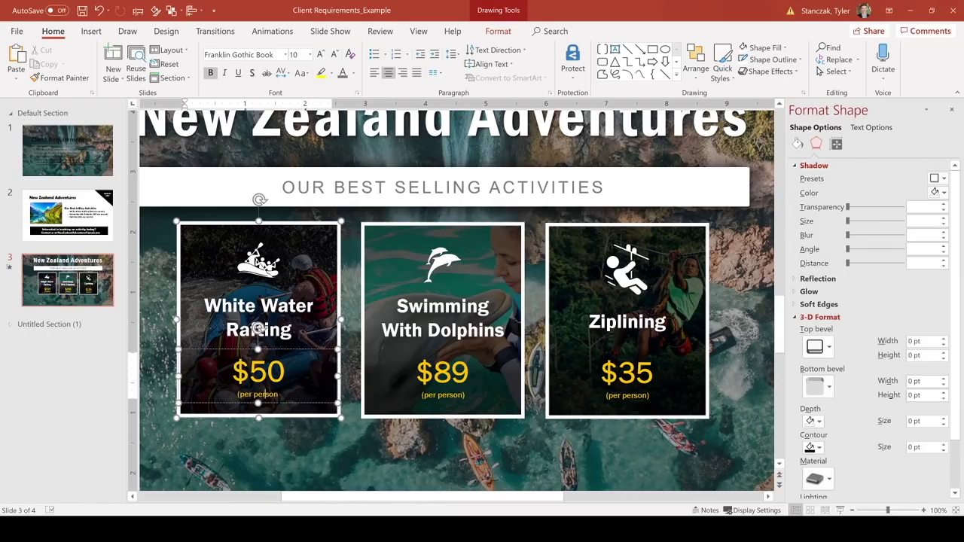
# Select the White Water Rafting, Swimming With Dolphins and Ziplining cards together
pyautogui.click(258, 329)
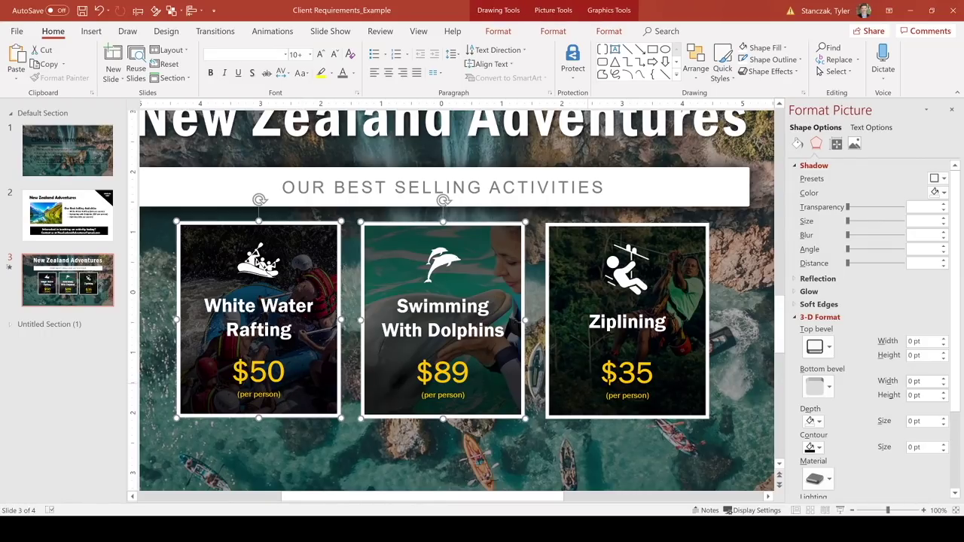
pyautogui.click(626, 329)
pyautogui.keyDown('shift'); pyautogui.click(445, 377); pyautogui.keyUp('shift')
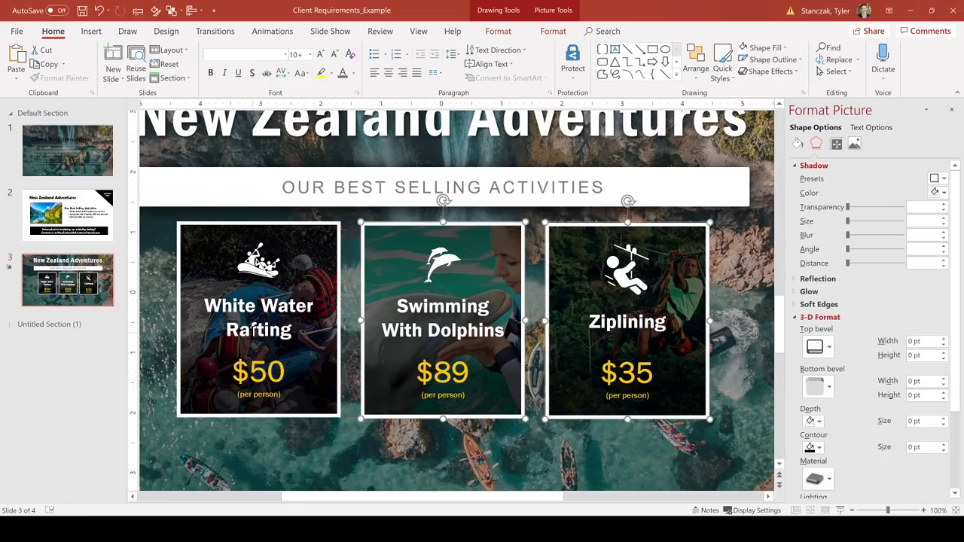
pyautogui.keyDown('shift'); pyautogui.click(254, 326); pyautogui.keyUp('shift')
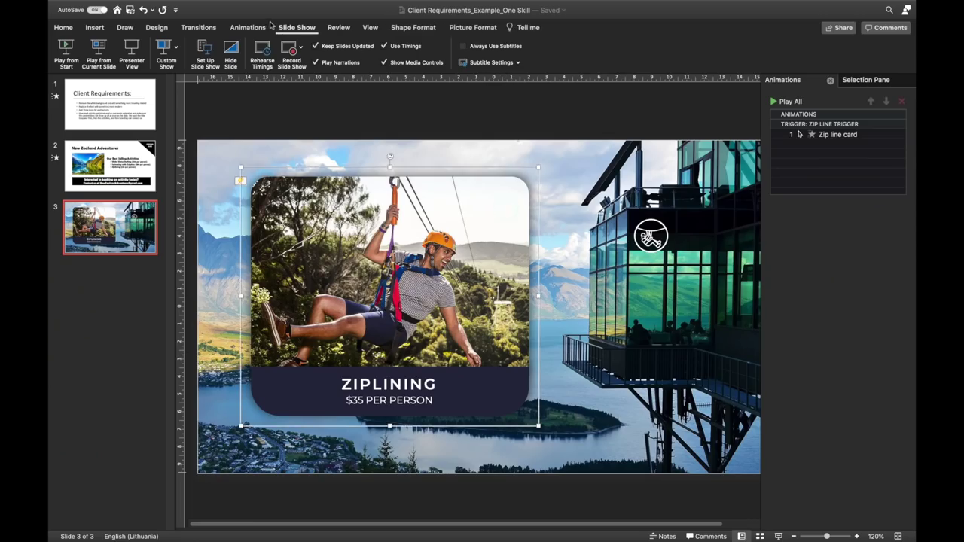
# Add a Fly Out exit effect to the Zip line card and place it under the zip line trigger after the entrance effect
pyautogui.click(264, 26)
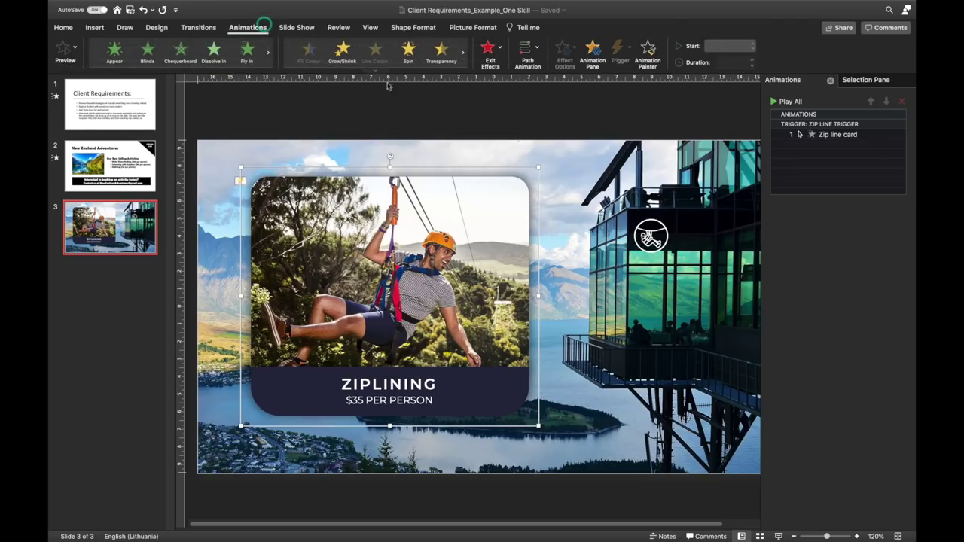
pyautogui.click(828, 134)
pyautogui.click(505, 195)
pyautogui.click(491, 50)
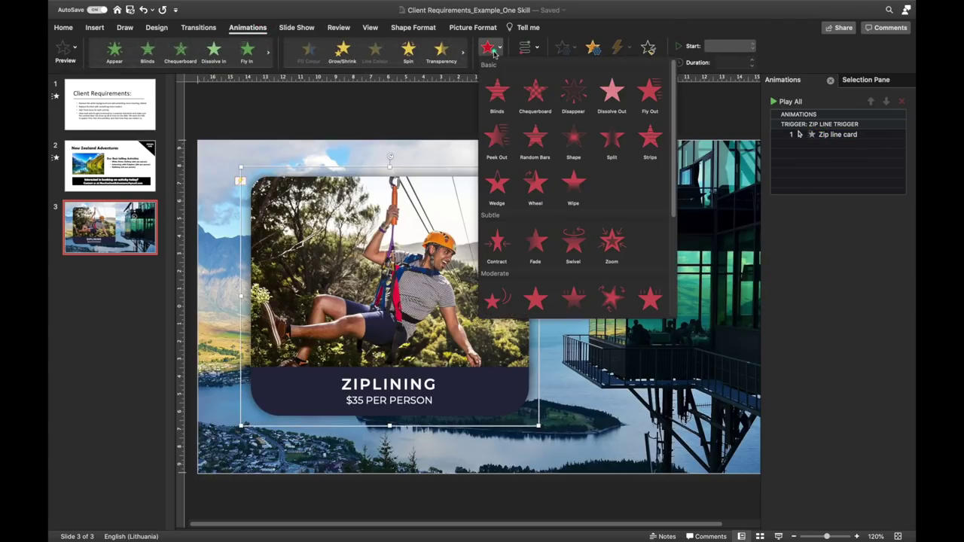
pyautogui.click(649, 92)
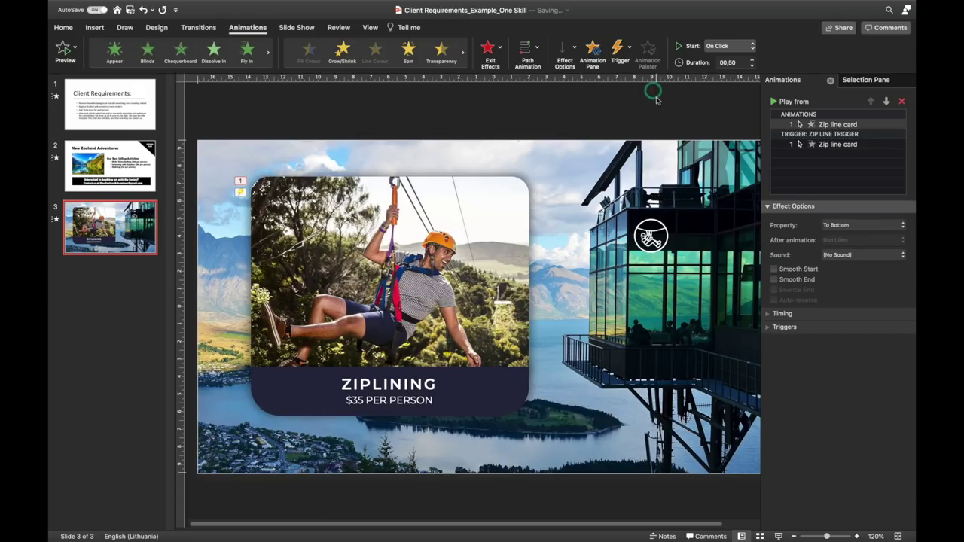
pyautogui.moveTo(811, 125); pyautogui.dragTo(814, 155)
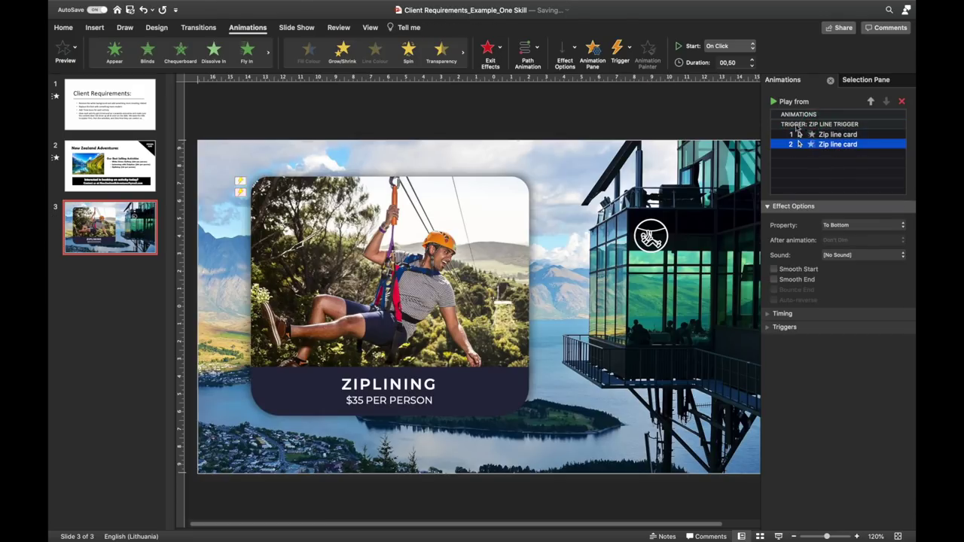
# Set the card's exit effect to With Previous, direction To Top, Smooth Start and a 2-second delay, and run the slide show
pyautogui.click(731, 47)
pyautogui.click(735, 54)
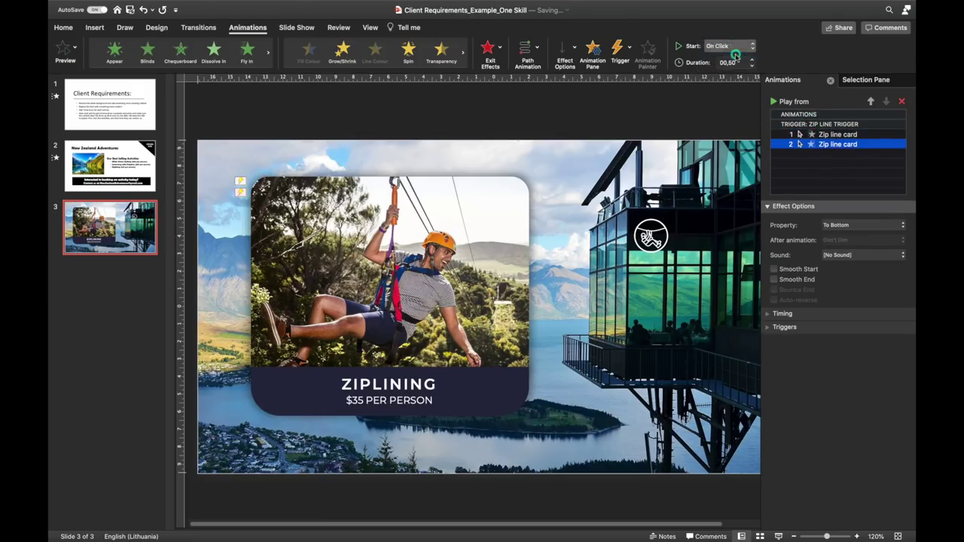
pyautogui.click(571, 50)
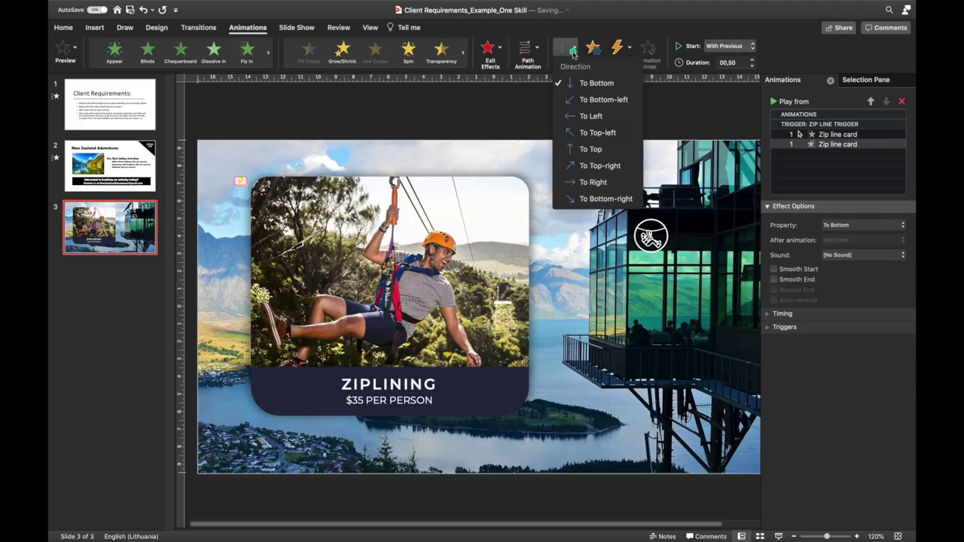
pyautogui.click(592, 151)
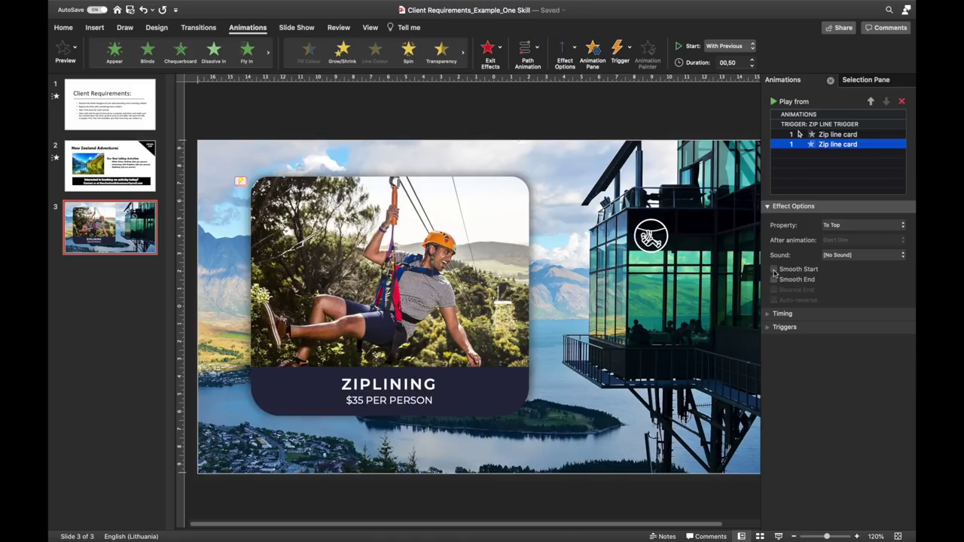
pyautogui.click(774, 269)
pyautogui.click(767, 314)
pyautogui.click(830, 364)
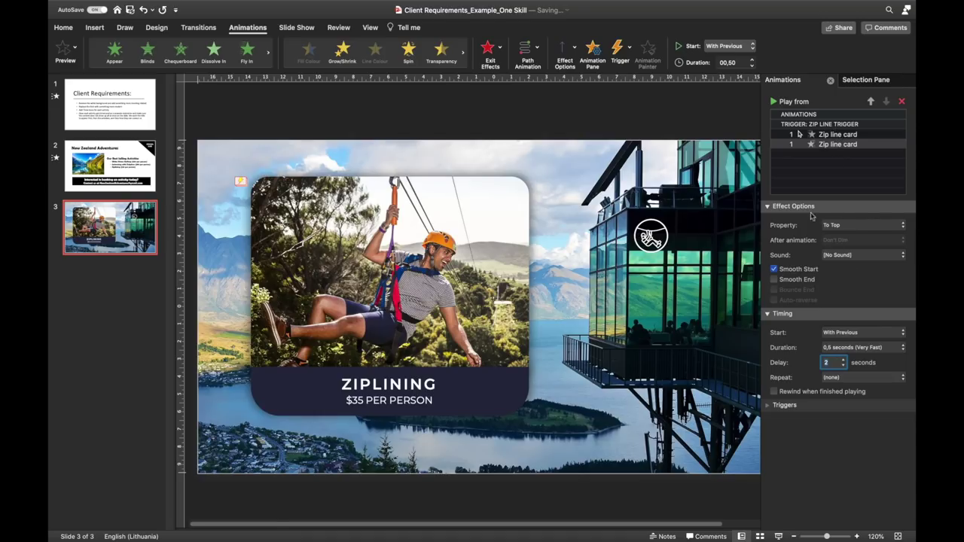
pyautogui.click(779, 536)
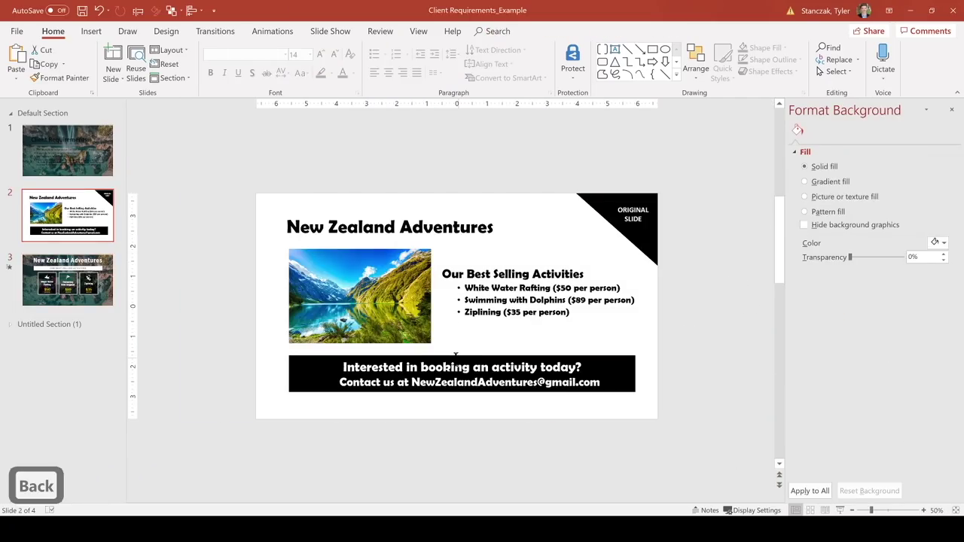
# In the Client Requirements_Example presentation, copy the black booking contact banner from the original slide to slide 3
pyautogui.click(422, 368)
pyautogui.click(529, 391)
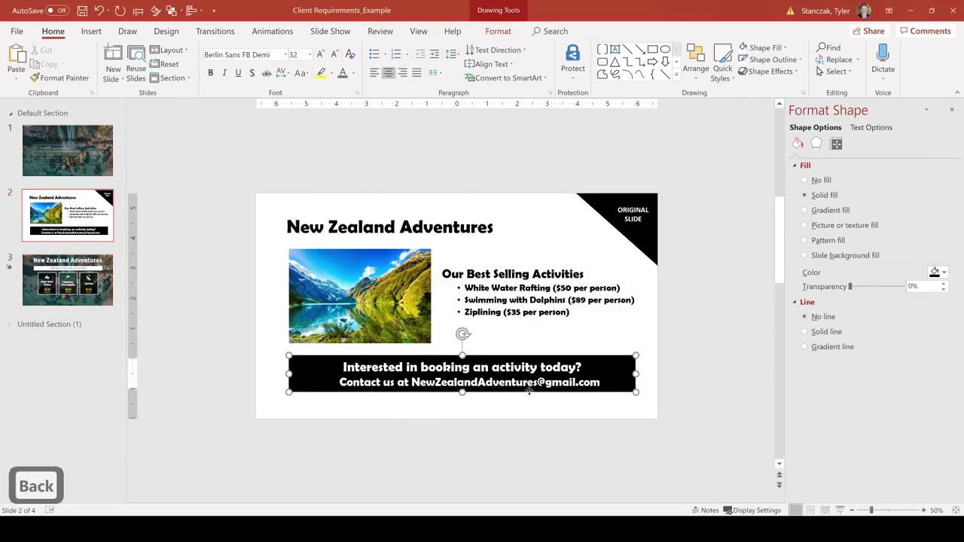
pyautogui.hotkey('ctrl', 'c')
pyautogui.click(65, 279)
pyautogui.hotkey('ctrl', 'v')
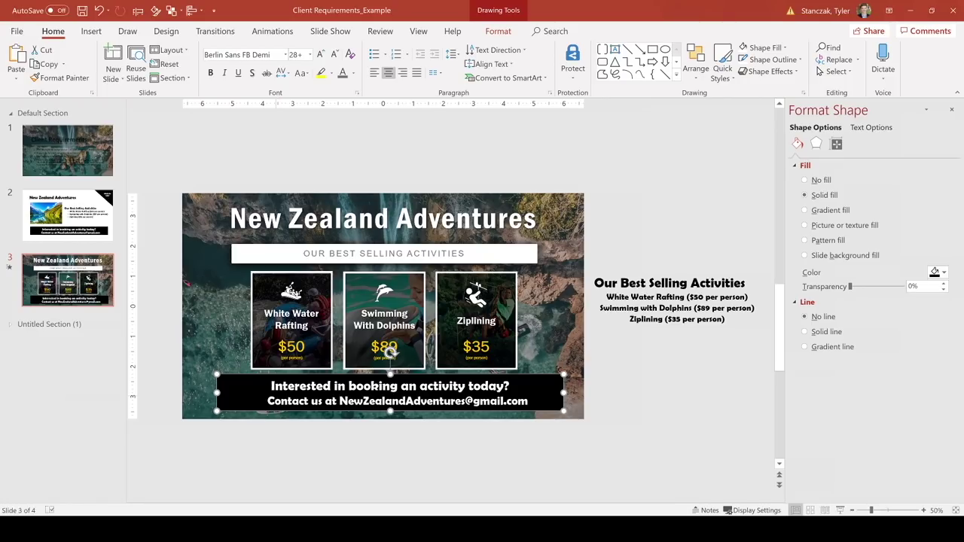
pyautogui.press('BackSpace')
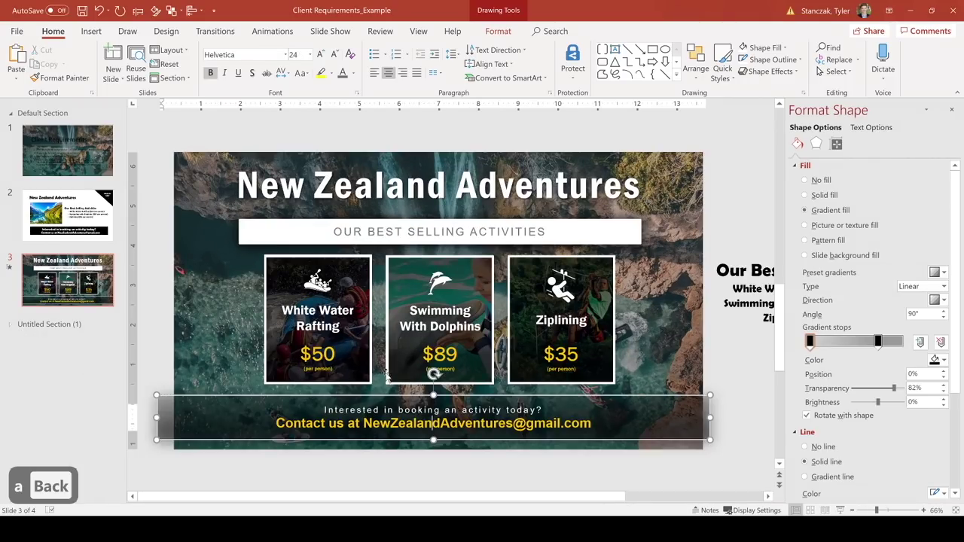
pyautogui.hotkey('ctrl', 'z')
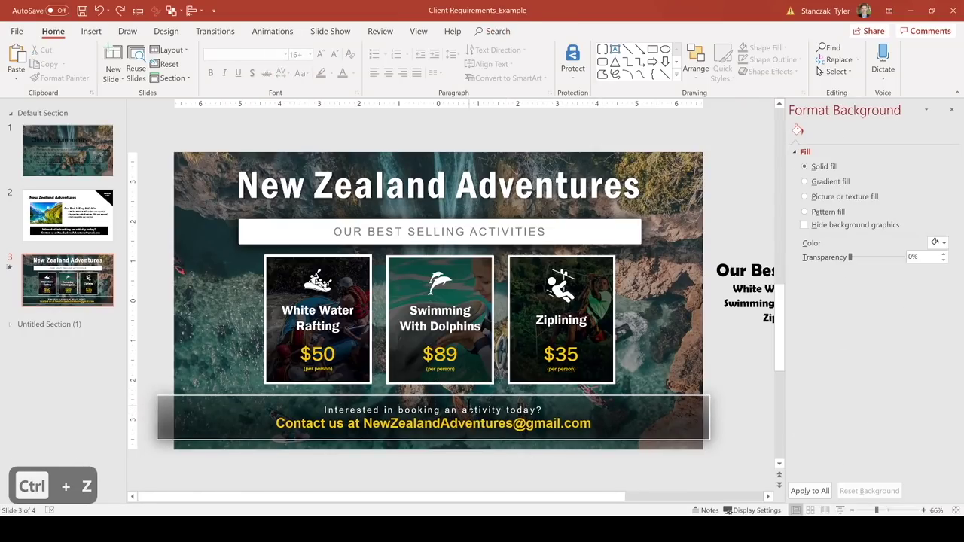
# Examine the fonts and sizes of the booking question and contact line in the banner, and of the rafting card's price
pyautogui.moveTo(278, 422); pyautogui.dragTo(589, 426)
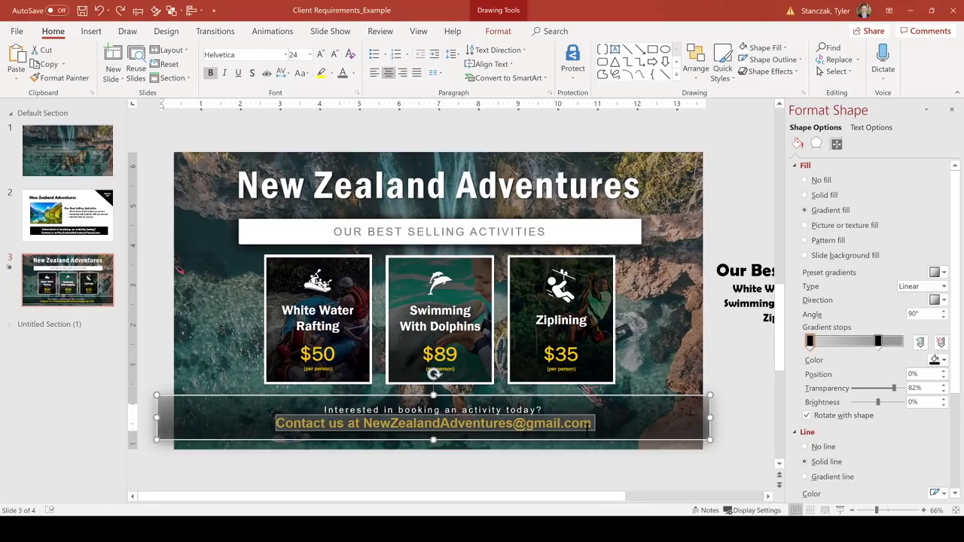
pyautogui.click(363, 411)
pyautogui.moveTo(324, 410); pyautogui.dragTo(544, 412)
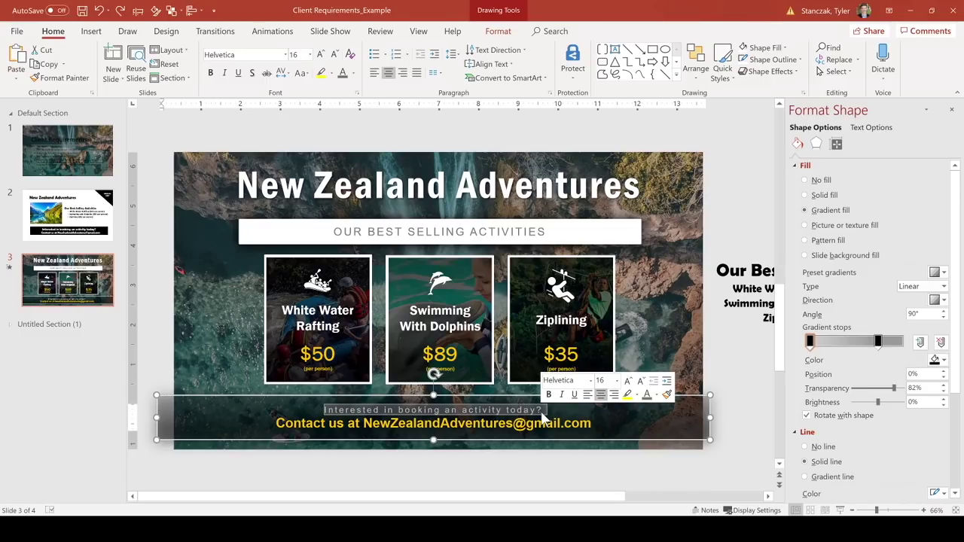
pyautogui.click(313, 427)
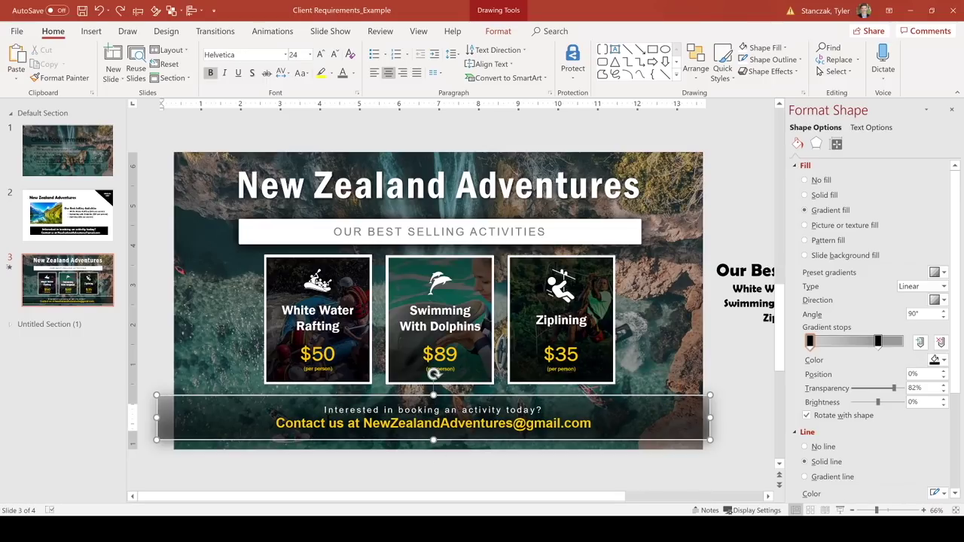
pyautogui.click(363, 411)
pyautogui.moveTo(363, 410); pyautogui.dragTo(594, 425)
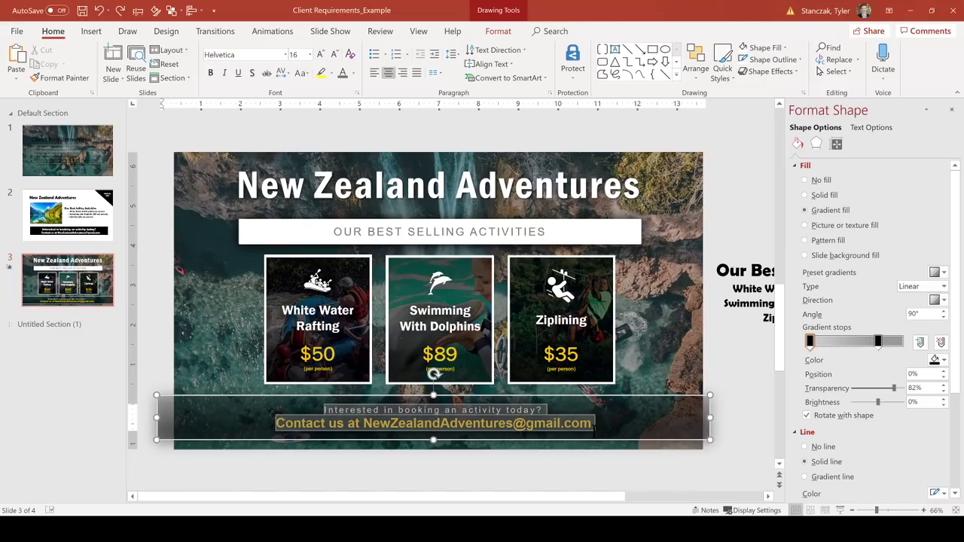
pyautogui.click(420, 409)
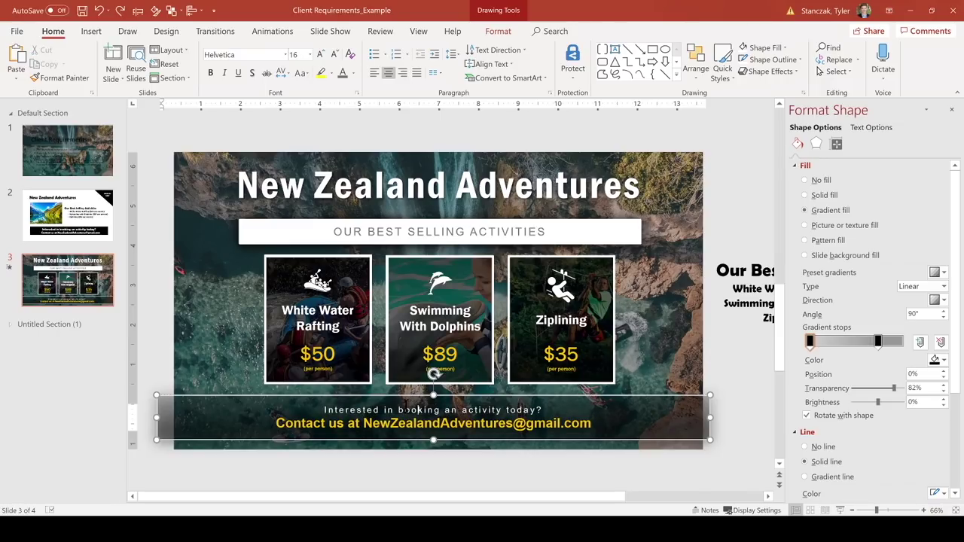
pyautogui.click(399, 423)
pyautogui.moveTo(593, 425); pyautogui.dragTo(331, 426)
pyautogui.click(317, 318)
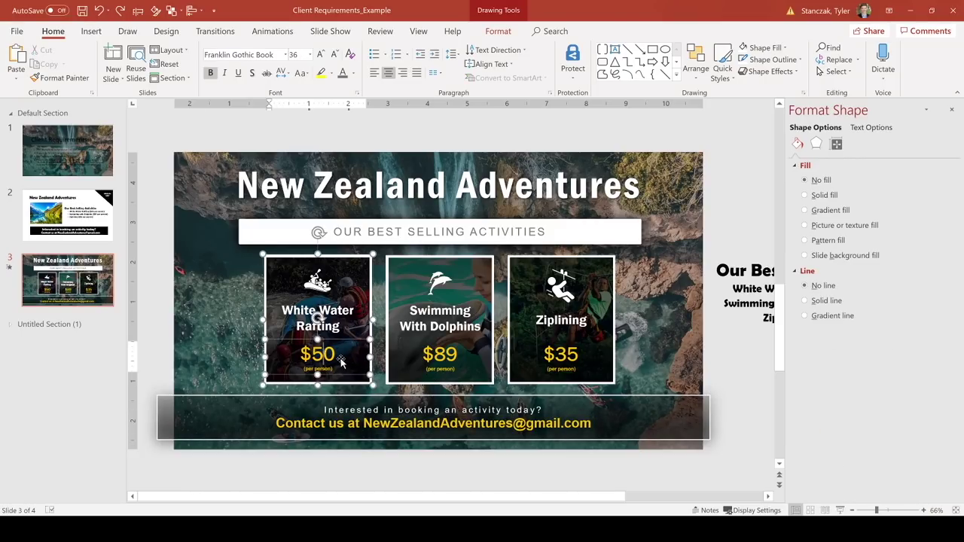
# Examine the gradient fill stops, transparency and line settings of the contact banner on slide 3
pyautogui.click(428, 435)
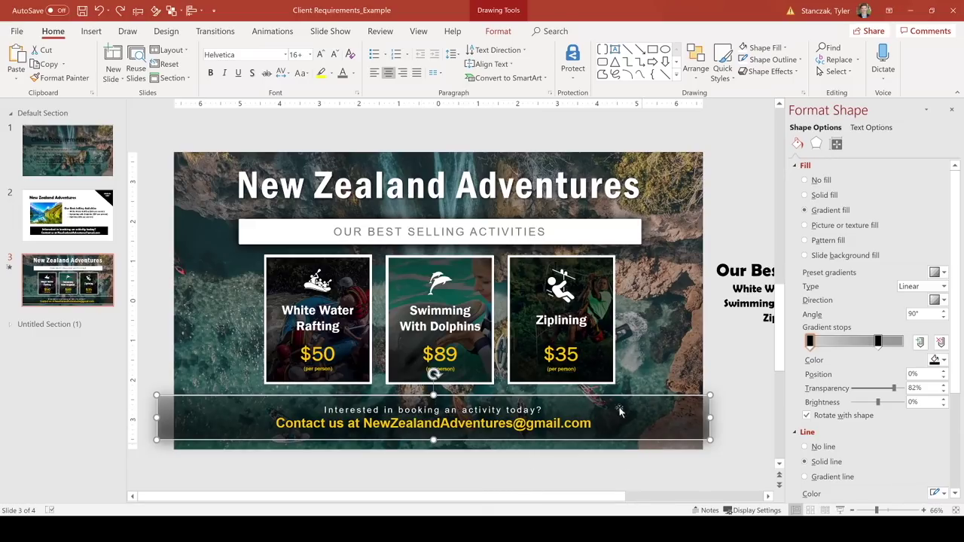
pyautogui.click(877, 341)
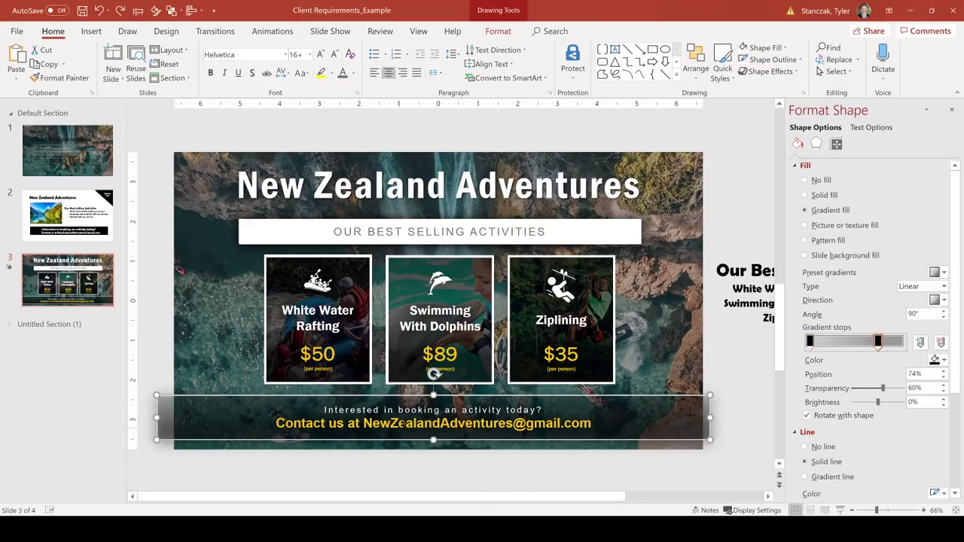
pyautogui.click(535, 401)
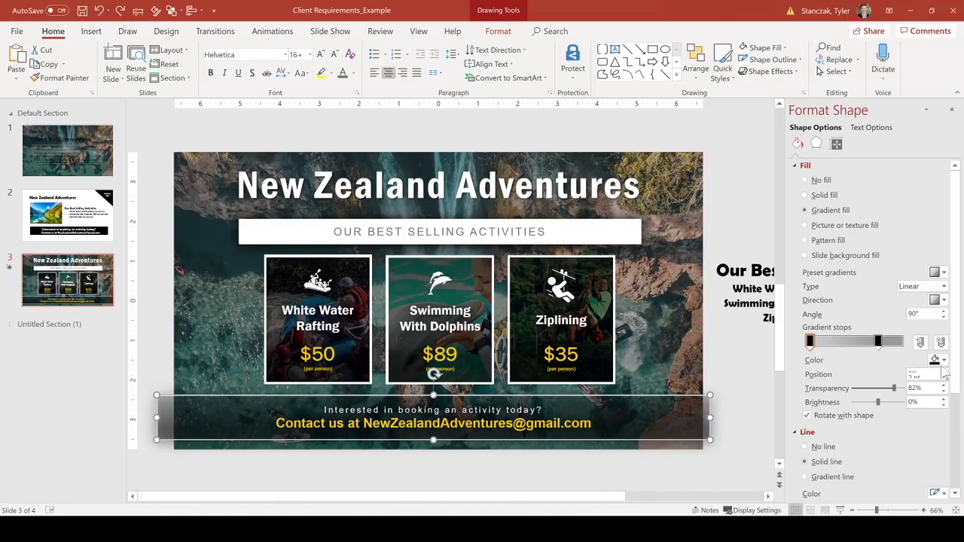
pyautogui.scroll(-3, 934, 369)
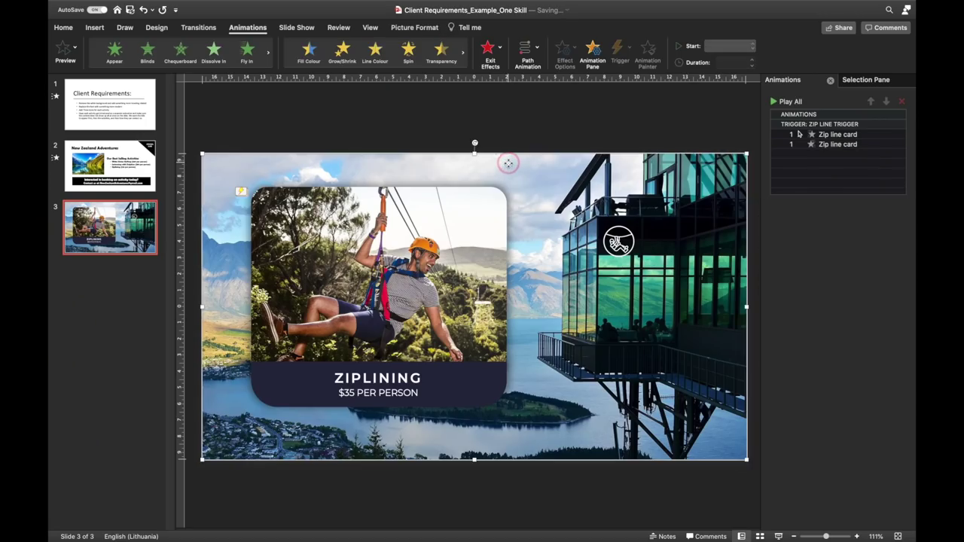
# In the Client Requirements_Example_One Skill presentation, duplicate slide 3's background picture and rename the copy "blurred bg"
pyautogui.press('super+c')
pyautogui.press('super+v')
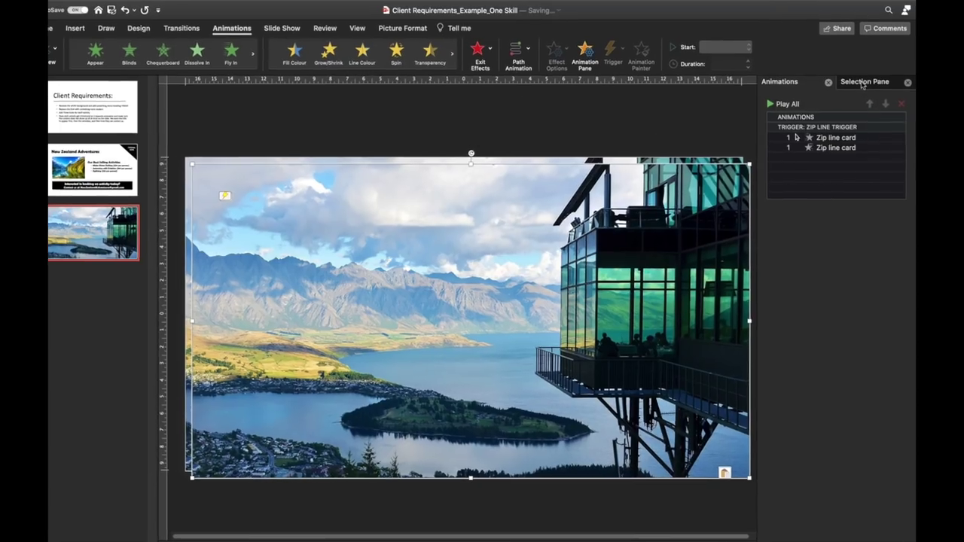
pyautogui.click(865, 80)
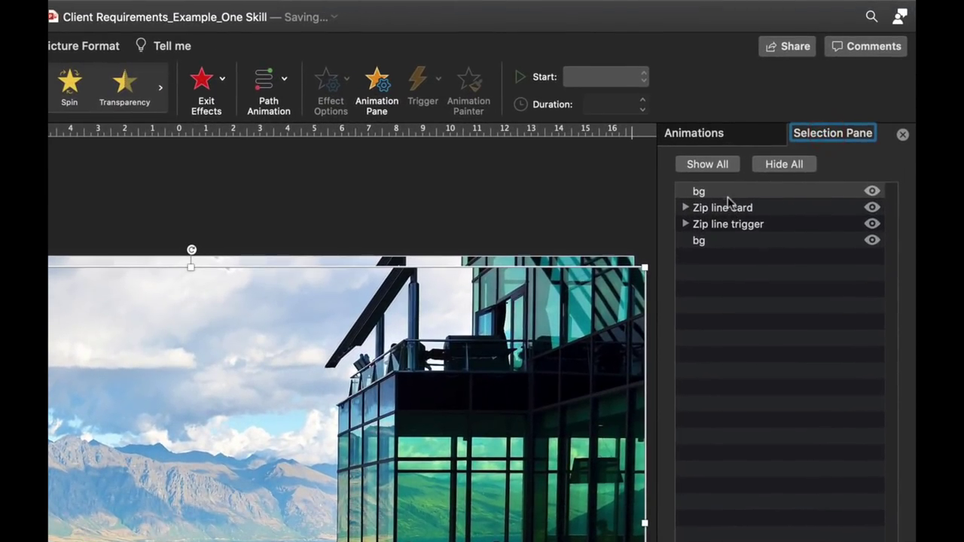
pyautogui.click(719, 194)
pyautogui.click(717, 190)
pyautogui.write('blurred')
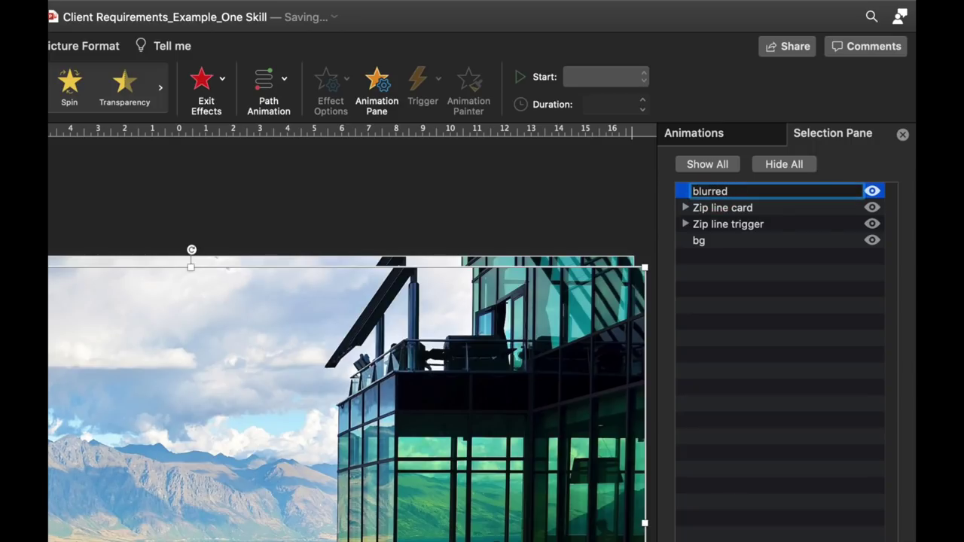
pyautogui.write(' bg')
pyautogui.press('Return')
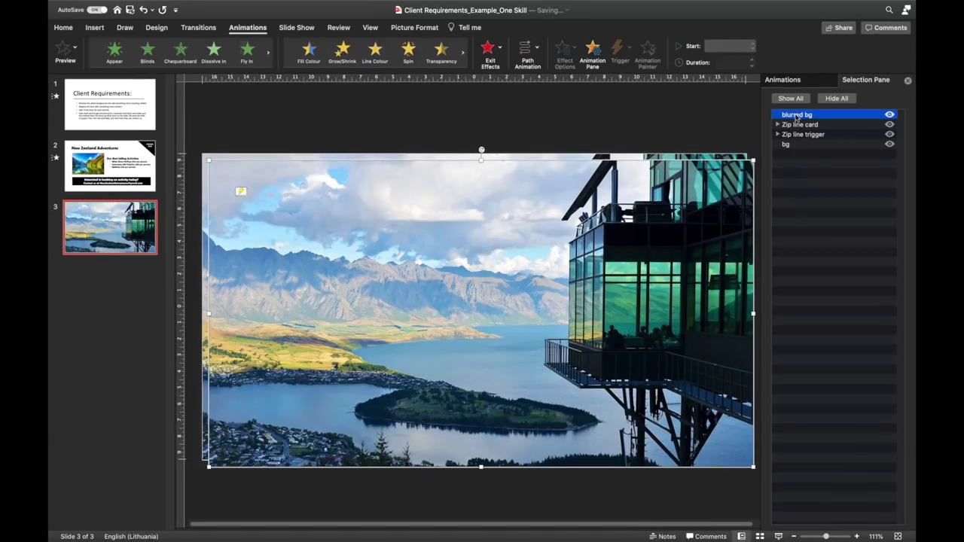
# Move blurred bg directly above bg in the stacking order and align it exactly with the slide
pyautogui.moveTo(714, 192); pyautogui.dragTo(711, 229)
pyautogui.moveTo(794, 135); pyautogui.dragTo(790, 141)
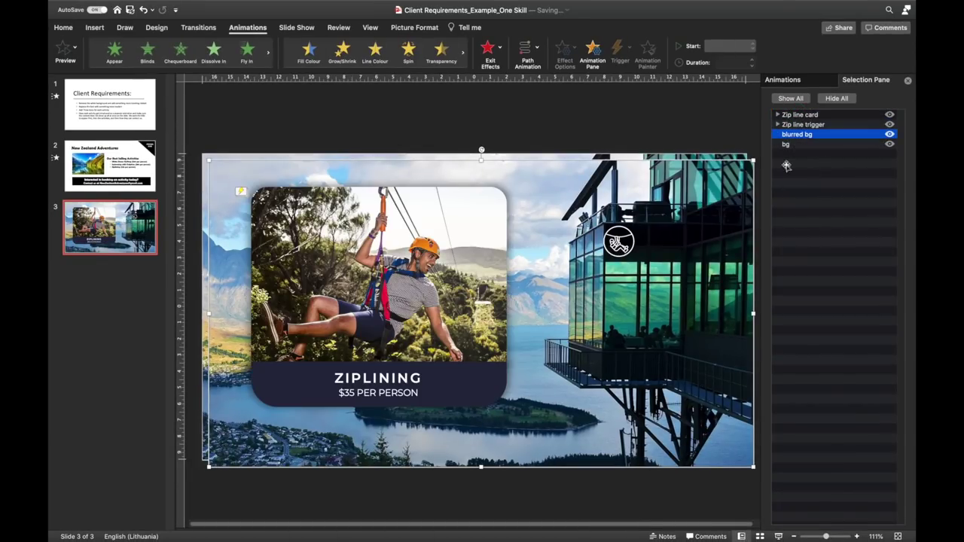
pyautogui.click(661, 95)
pyautogui.click(791, 136)
pyautogui.click(413, 27)
pyautogui.click(640, 48)
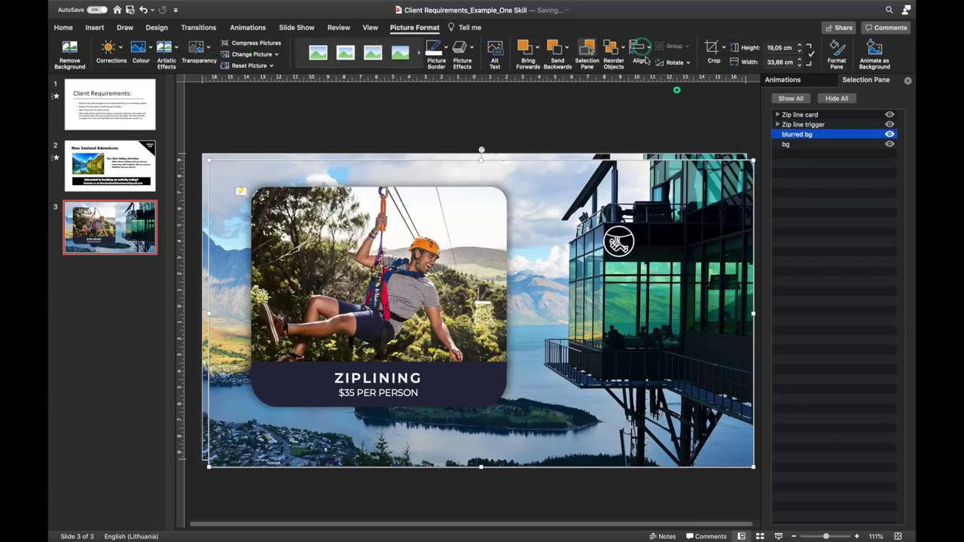
pyautogui.click(674, 89)
pyautogui.click(645, 50)
pyautogui.click(669, 132)
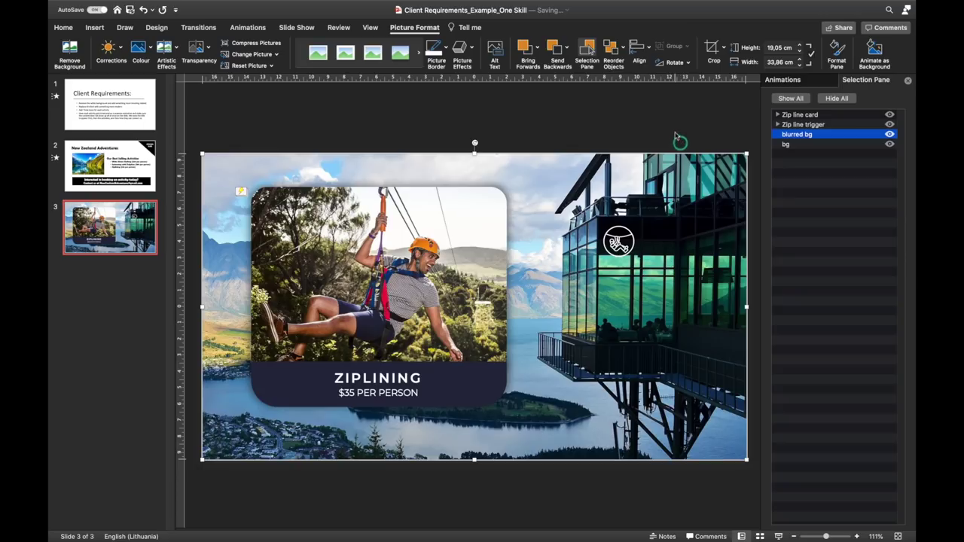
pyautogui.click(678, 140)
# Darken the blurred bg picture on slide 3 by setting its brightness to -45% in the picture corrections
pyautogui.click(660, 182)
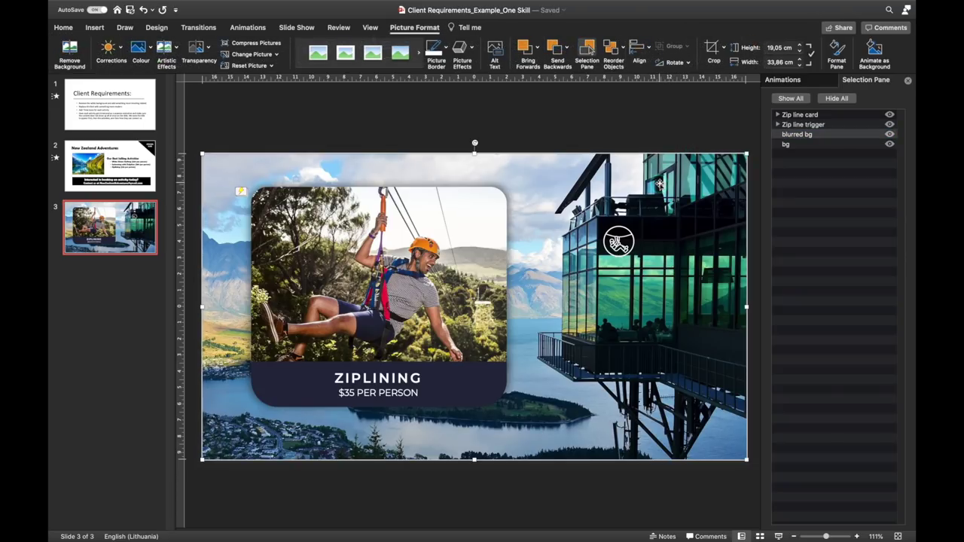
pyautogui.rightClick(659, 185)
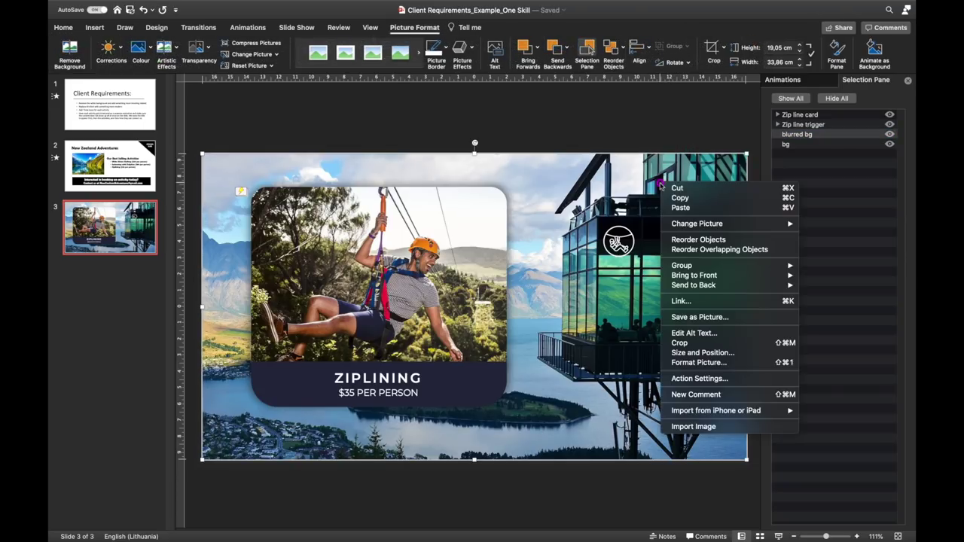
pyautogui.click(723, 363)
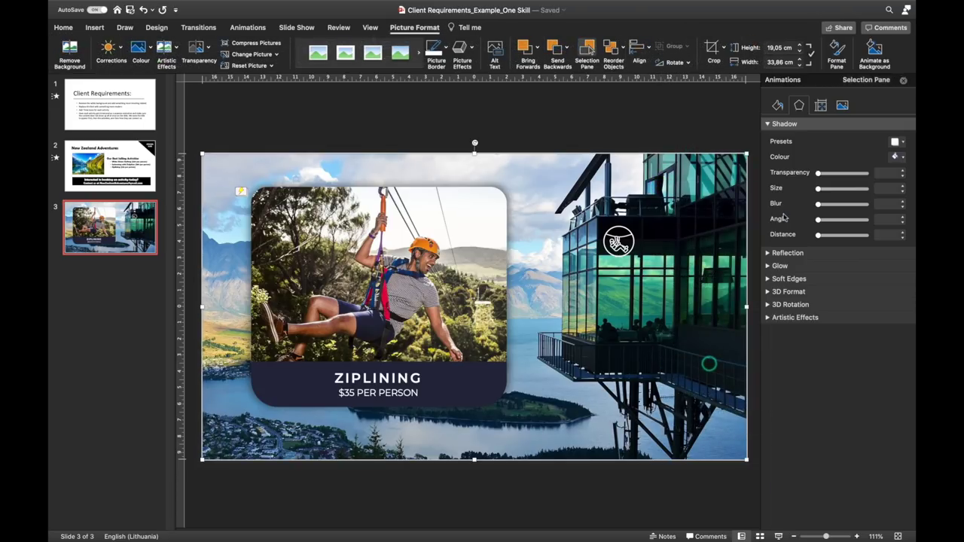
pyautogui.click(842, 107)
pyautogui.click(767, 125)
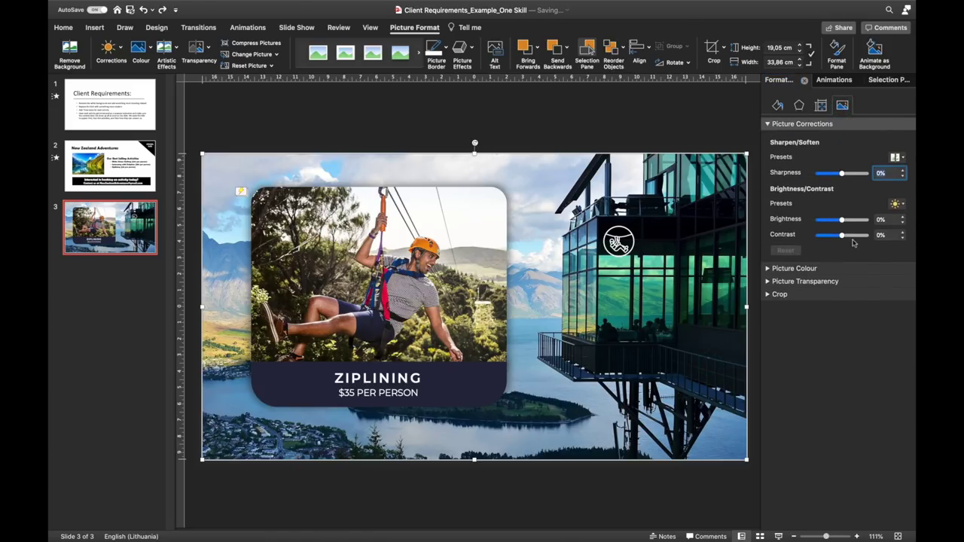
pyautogui.click(879, 220)
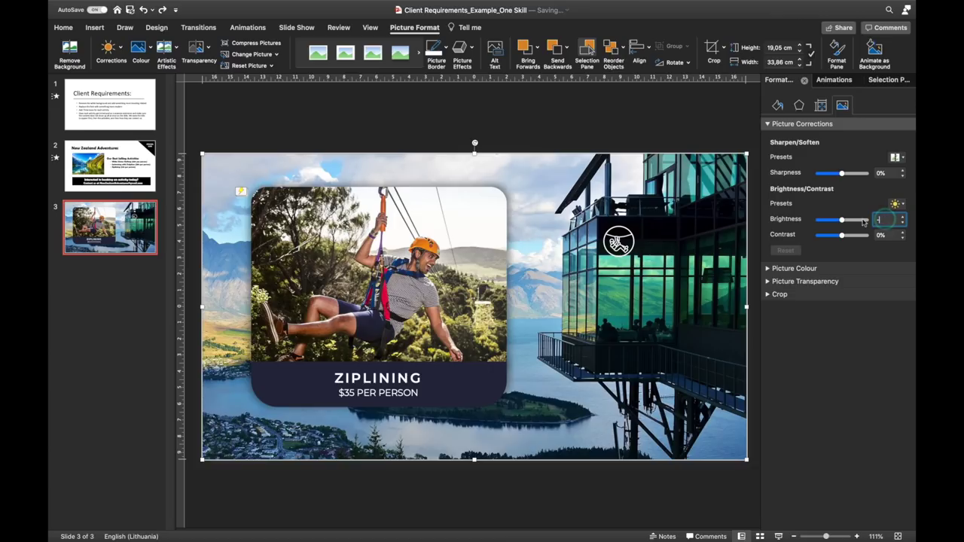
pyautogui.write('-45')
pyautogui.press('Return')
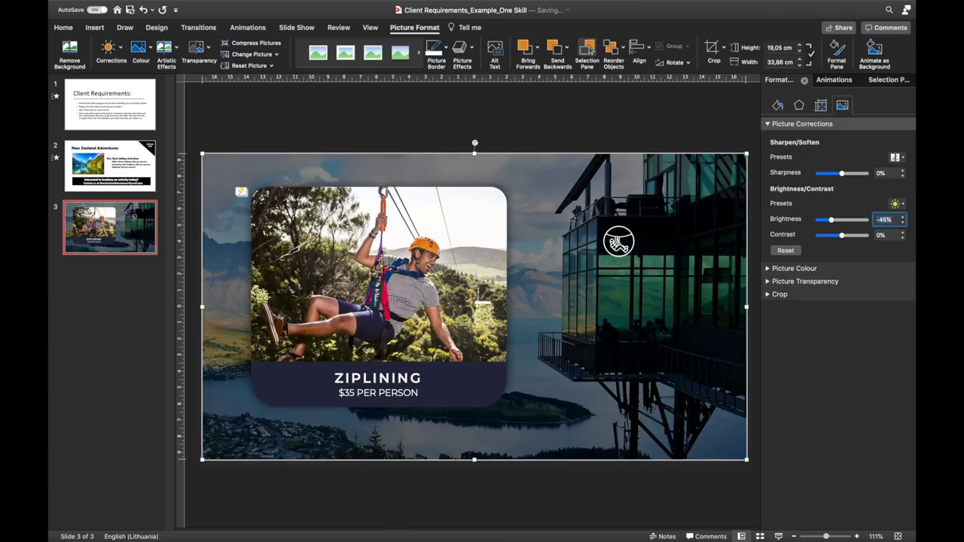
# Apply the Blur artistic effect with a radius of 10 to the blurred bg picture and close the formatting settings
pyautogui.click(777, 105)
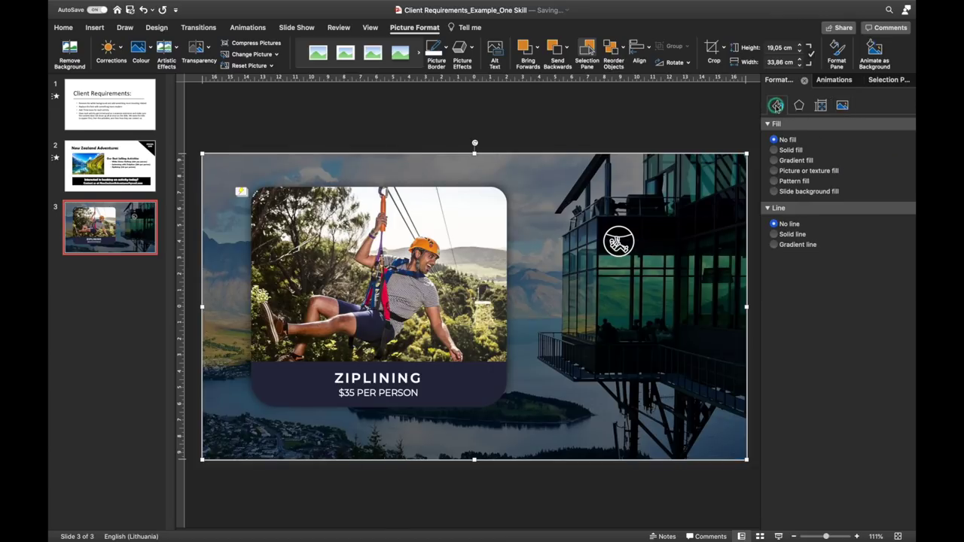
pyautogui.click(798, 104)
pyautogui.click(768, 318)
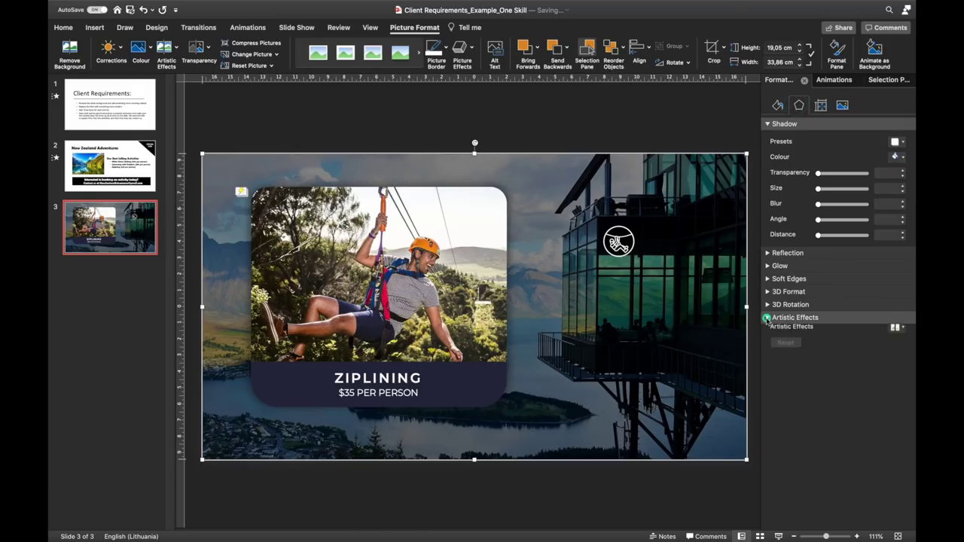
pyautogui.click(901, 337)
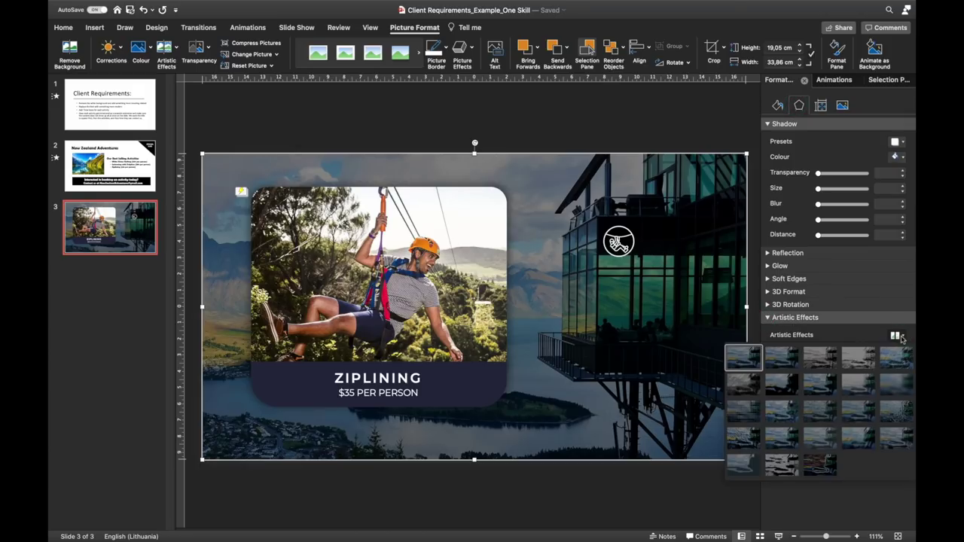
pyautogui.click(896, 383)
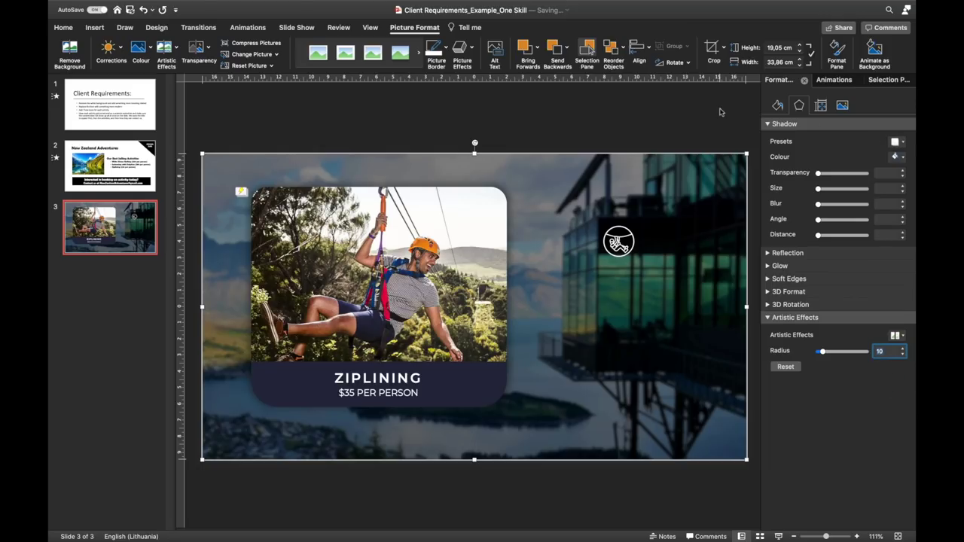
pyautogui.click(804, 80)
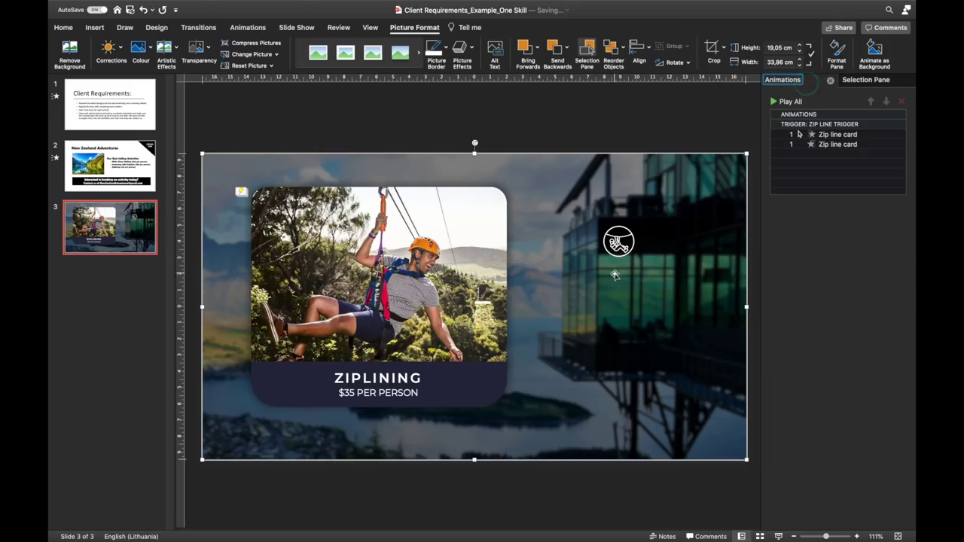